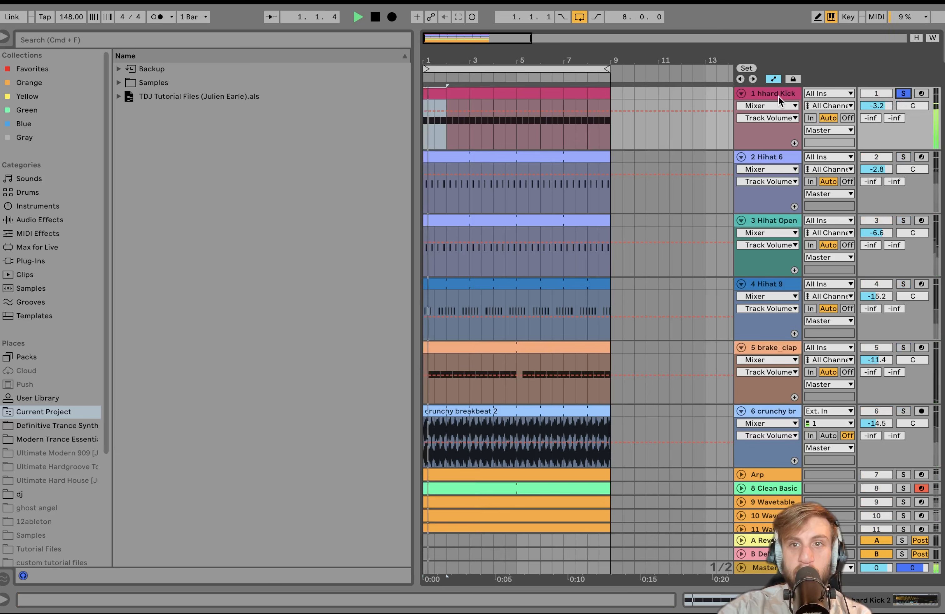
Open the hhard Kick track's sampler, and audition the three hi-hat tracks (Hihat 6, Hihat Open, Hihat 9) soloed together
double_click(778, 96)
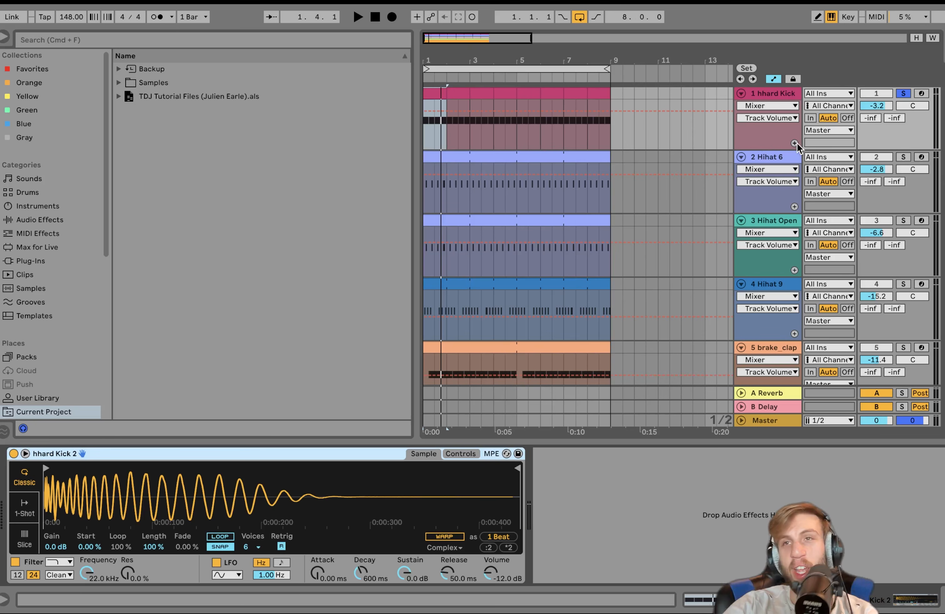
left_click(774, 158)
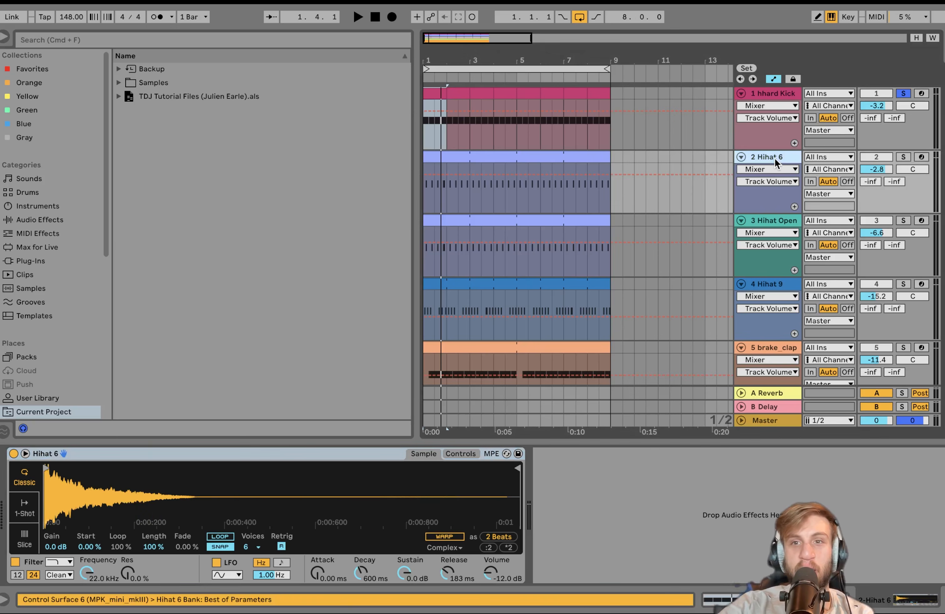
scroll(774, 157, "down", 3)
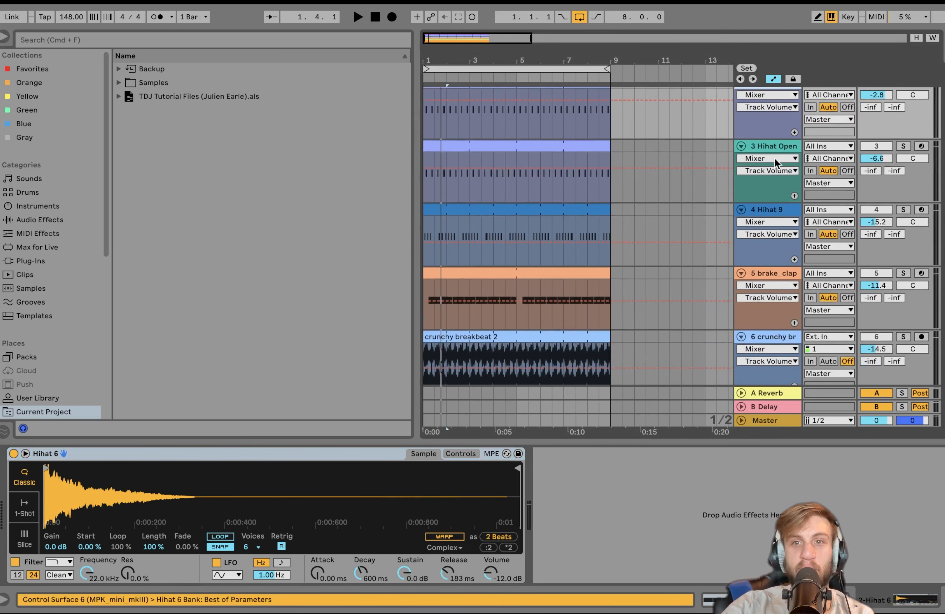
left_click(780, 210)
scroll(815, 200, "up", 3)
left_click(907, 157)
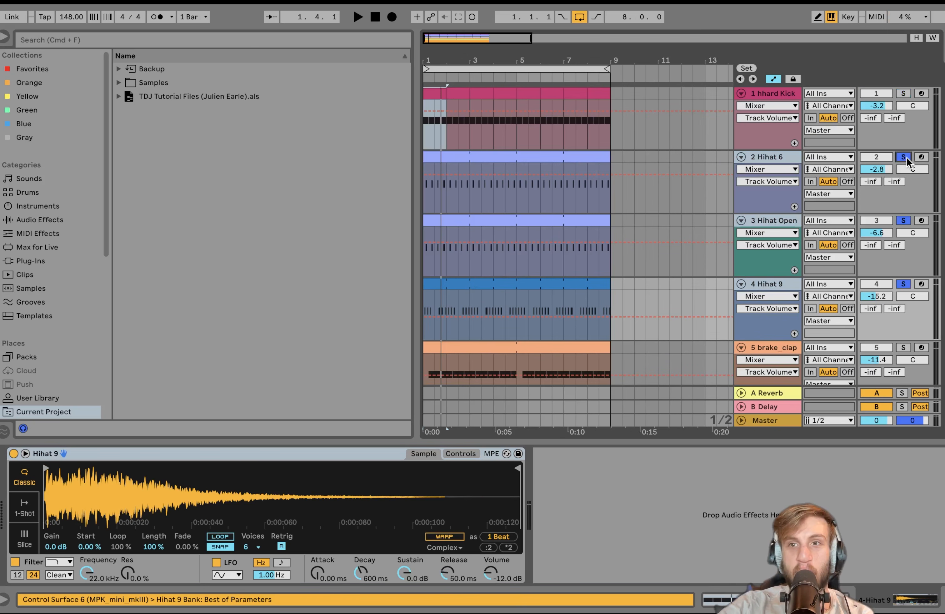
key("space")
left_click(904, 285)
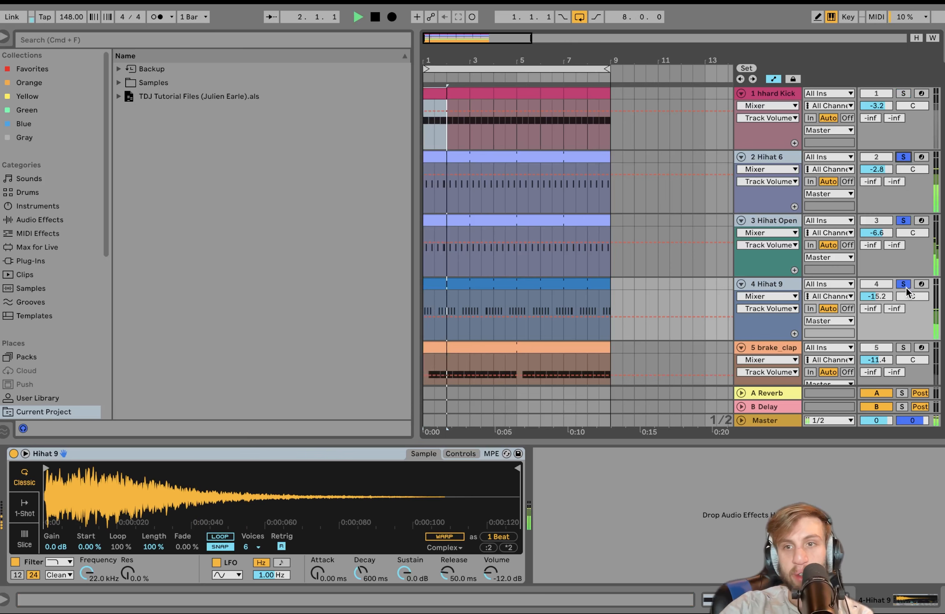
key("space")
Audition the Hihat 6 and Hihat Open tracks separately by soloing each one during playback
left_click(768, 218)
left_click(761, 220)
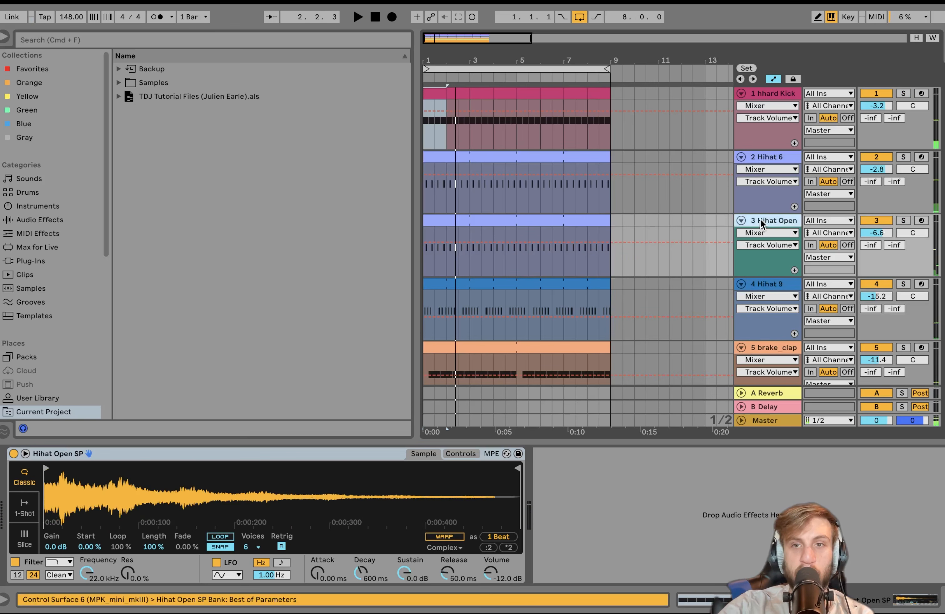
left_click(908, 157)
key("space")
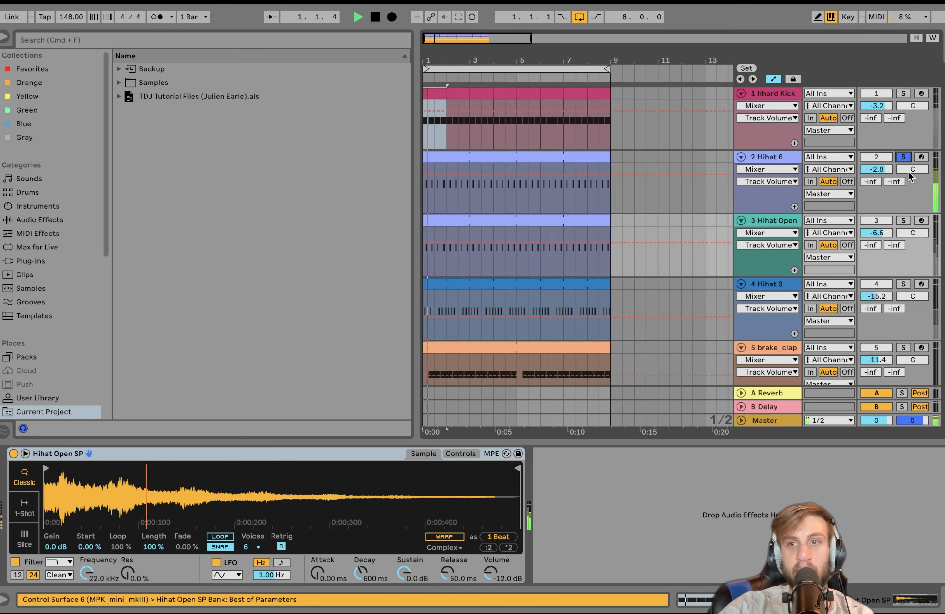
left_click(904, 222)
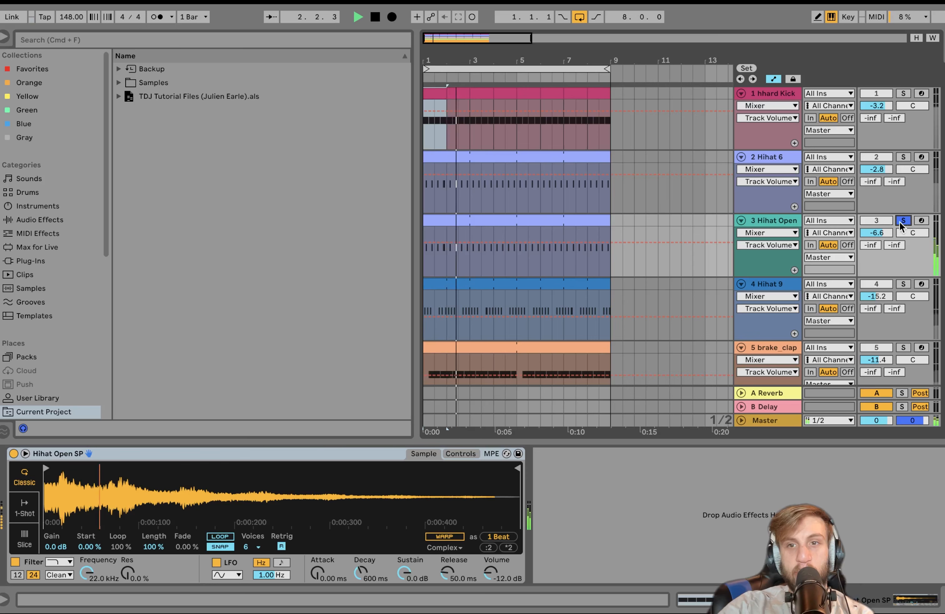
left_click(777, 218)
key("space")
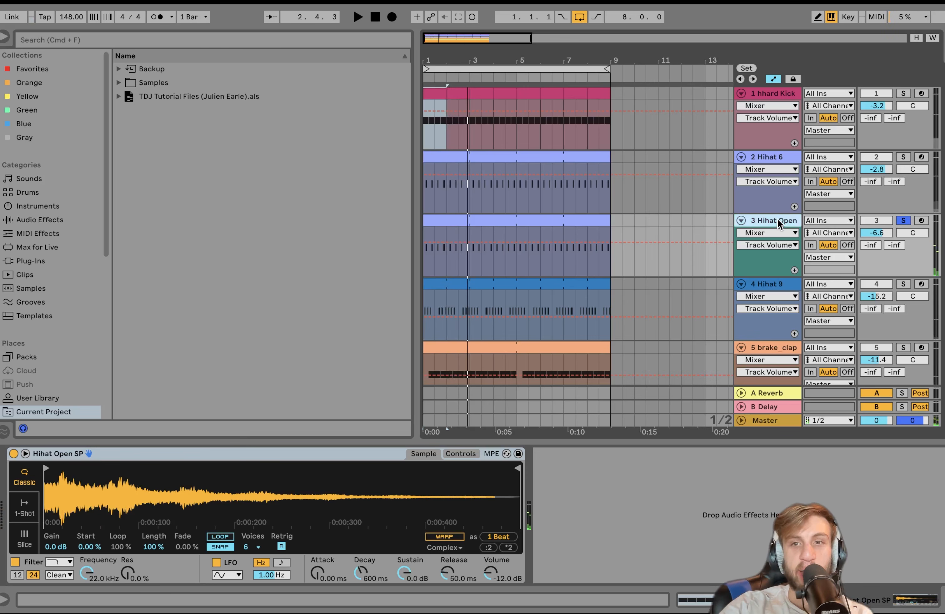
Play Hihat 6 and Hihat Open soloed together, and again with only Hihat 6 soloed
key("space")
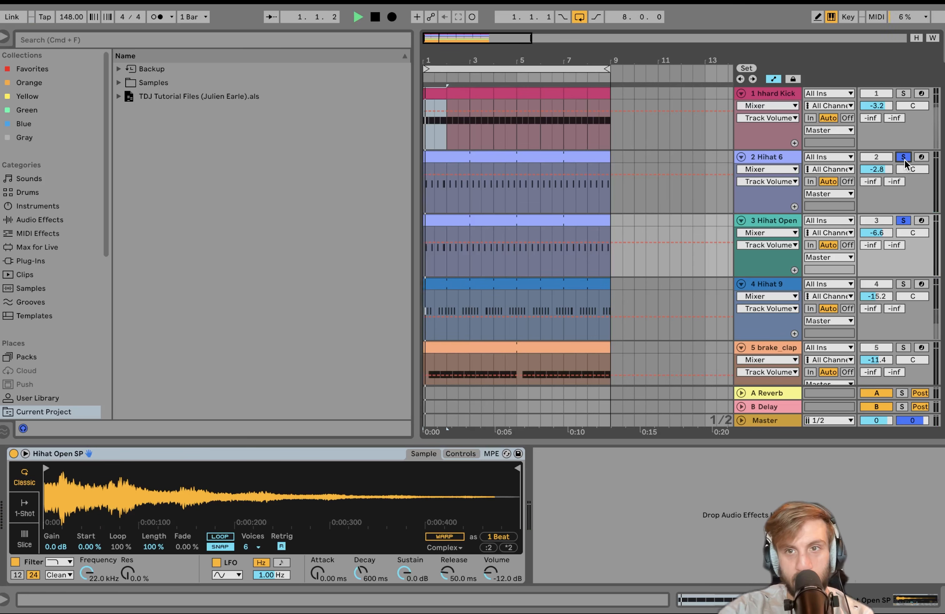
scroll(904, 161, "down", 3)
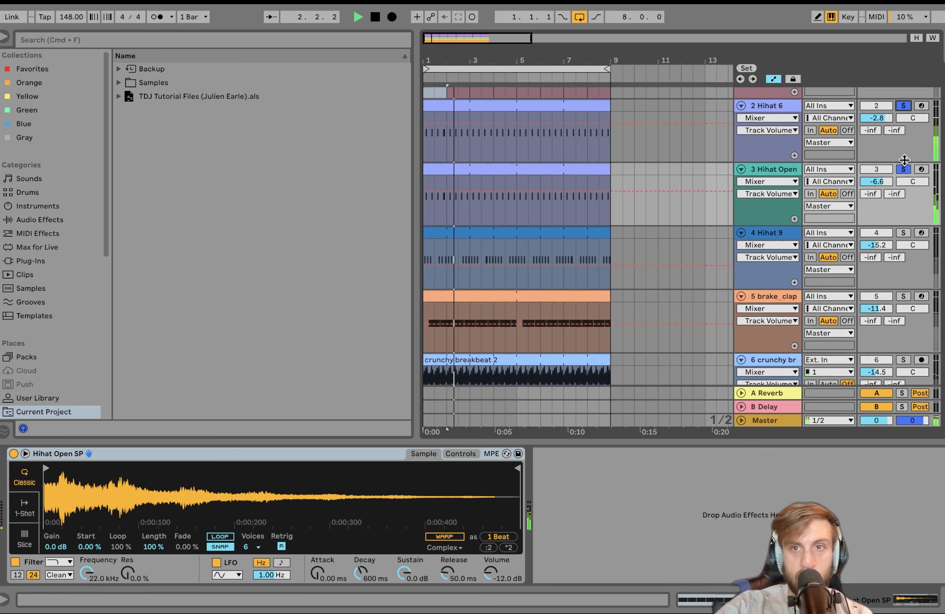
key("space")
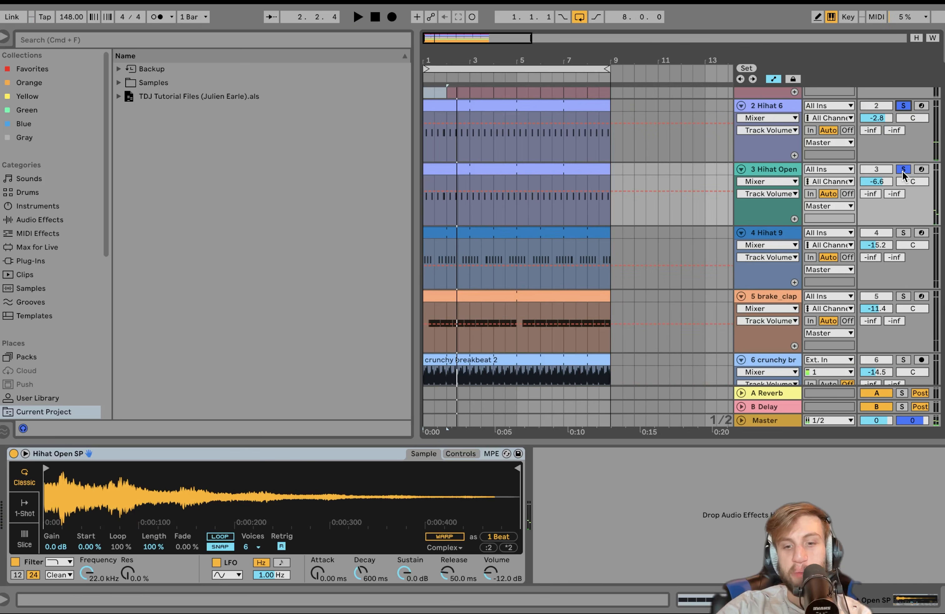
left_click(902, 170)
key("space")
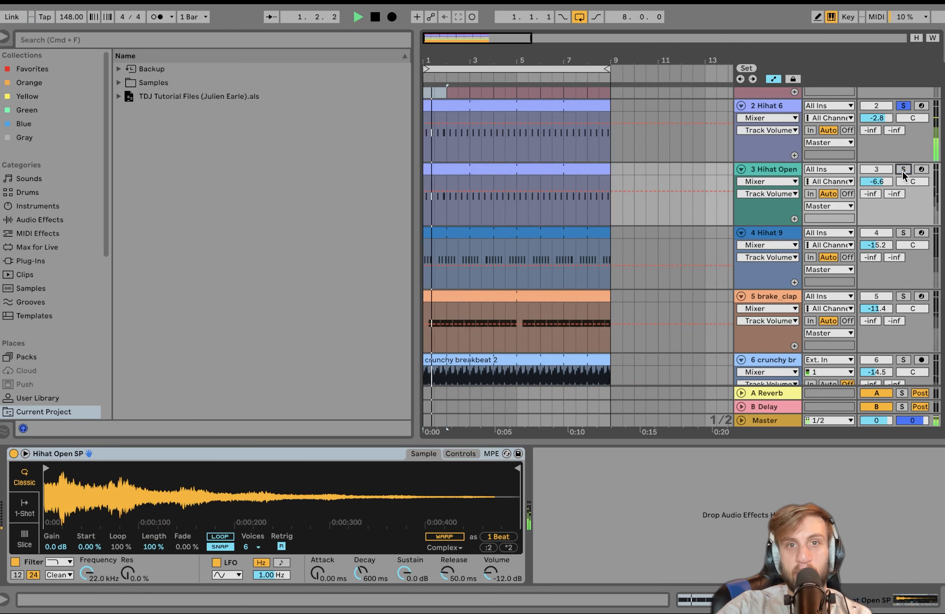
key("space")
Solo the Hihat 9 track and play it, adding Hihat Open to the solo during playback
left_click(906, 232)
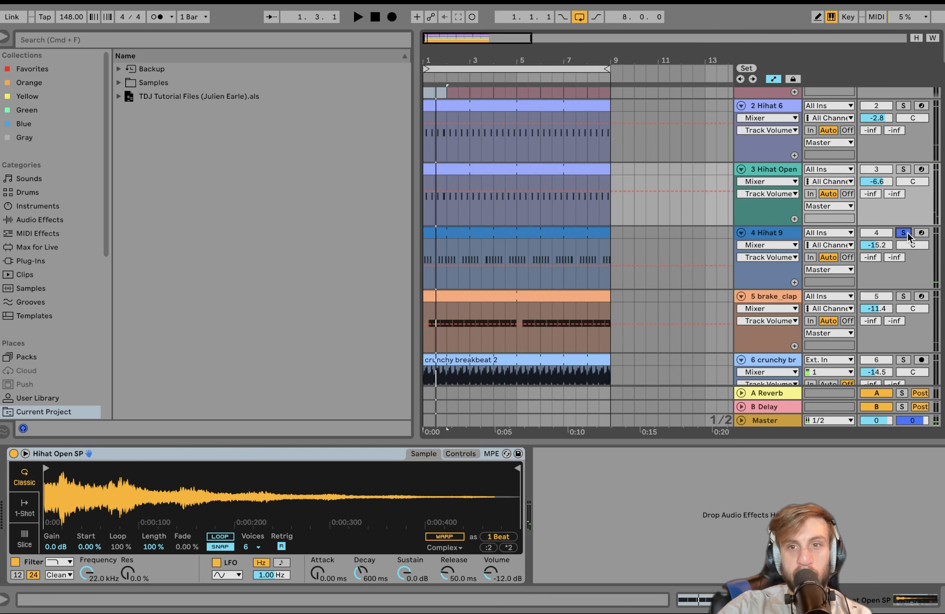
key("space")
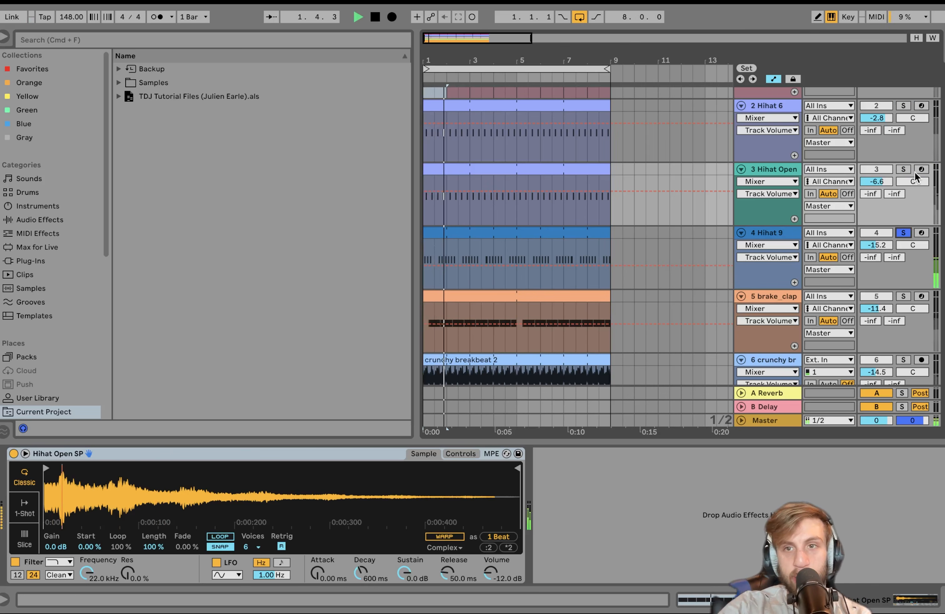
left_click(903, 169, "super")
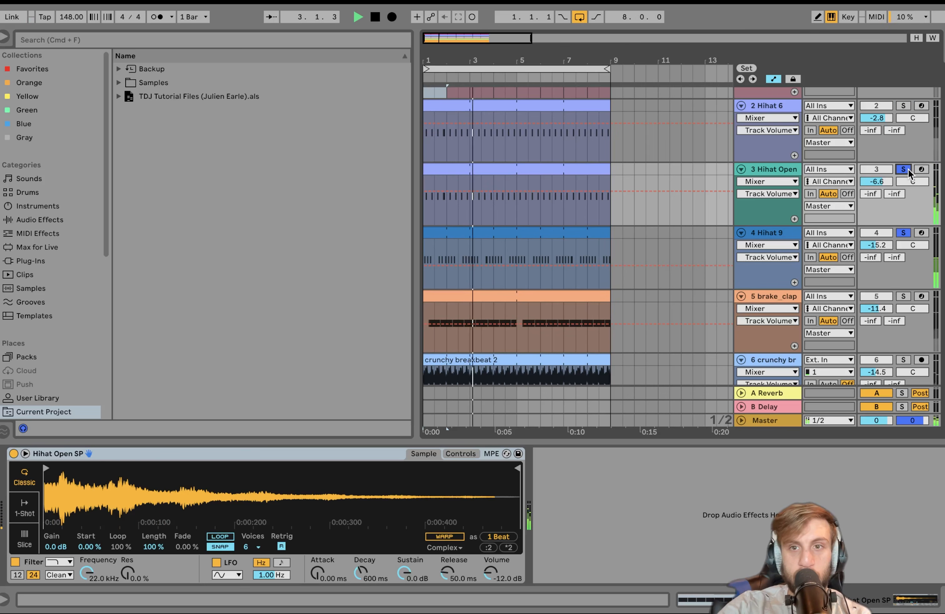
Solo the brake_clap track, show its sampler and audition the clap pattern while examining the sample's fade and transpose settings
scroll(905, 184, "down", 4)
key("space")
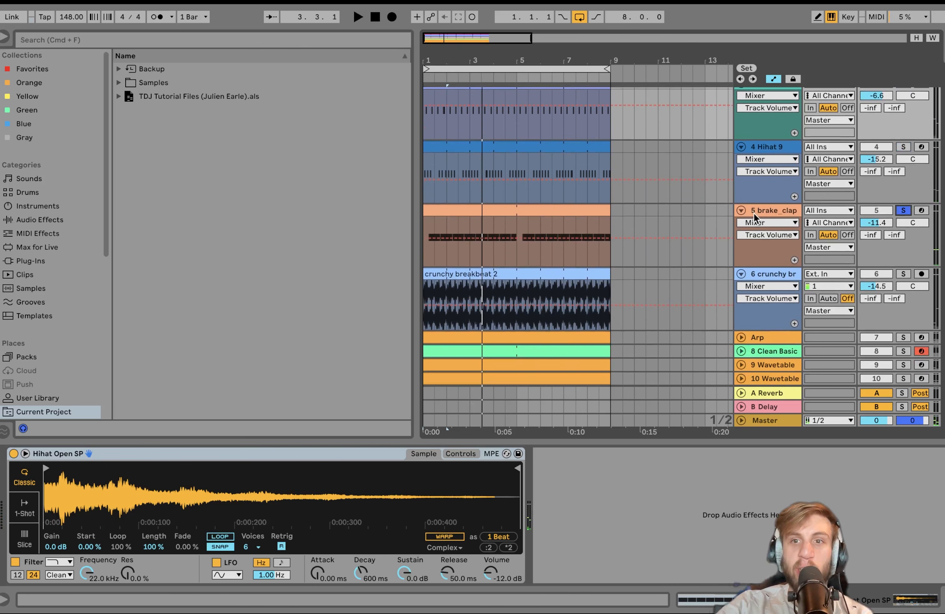
left_click(754, 217)
key("space")
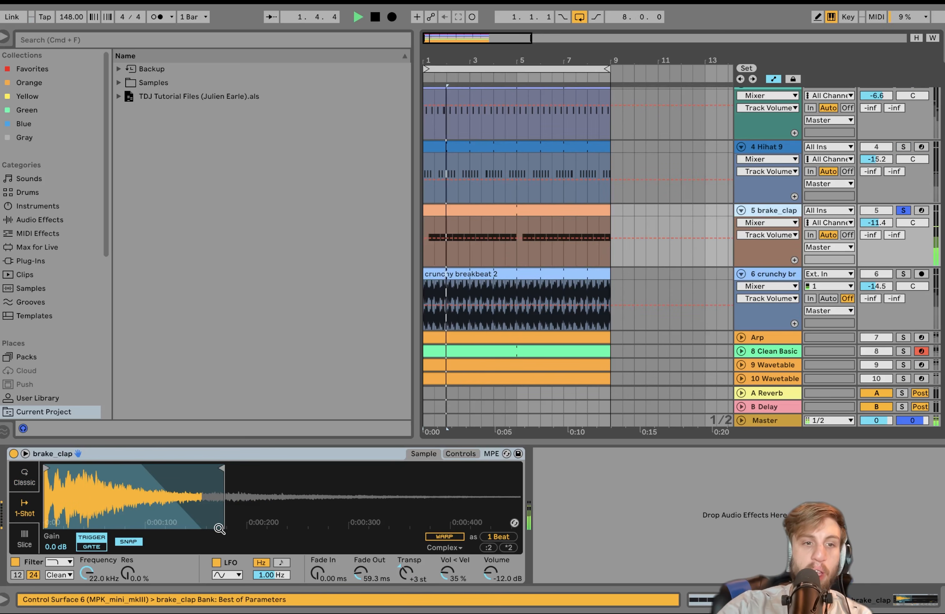
key("space")
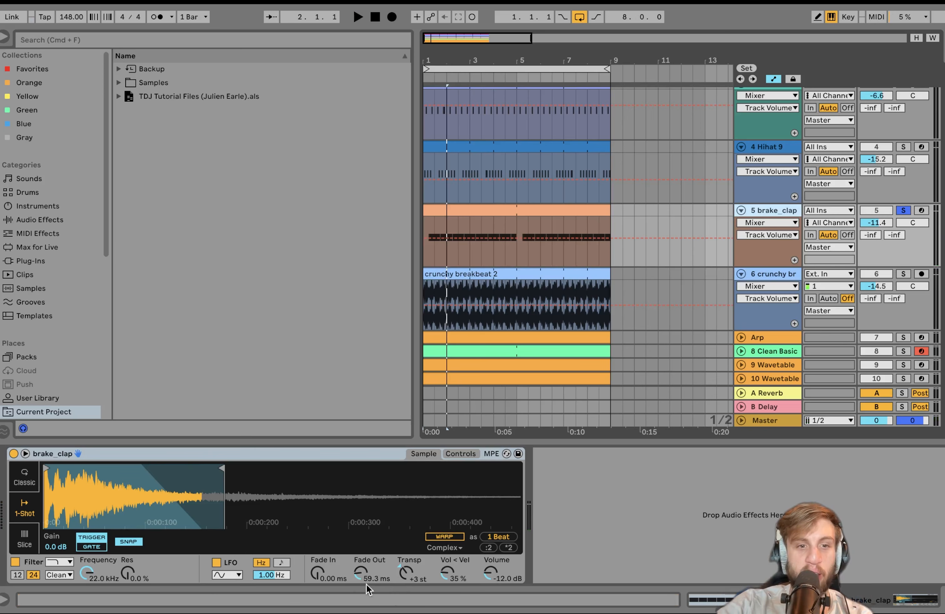
key("space")
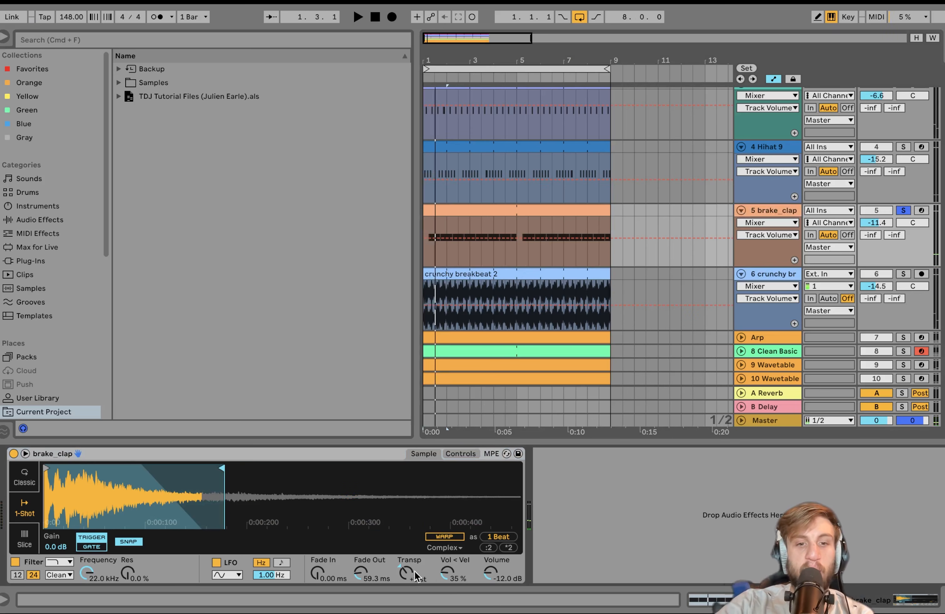
Select the five drum tracks from hhard Kick to brake_clap, solo them together and play them
scroll(826, 311, "up", 5)
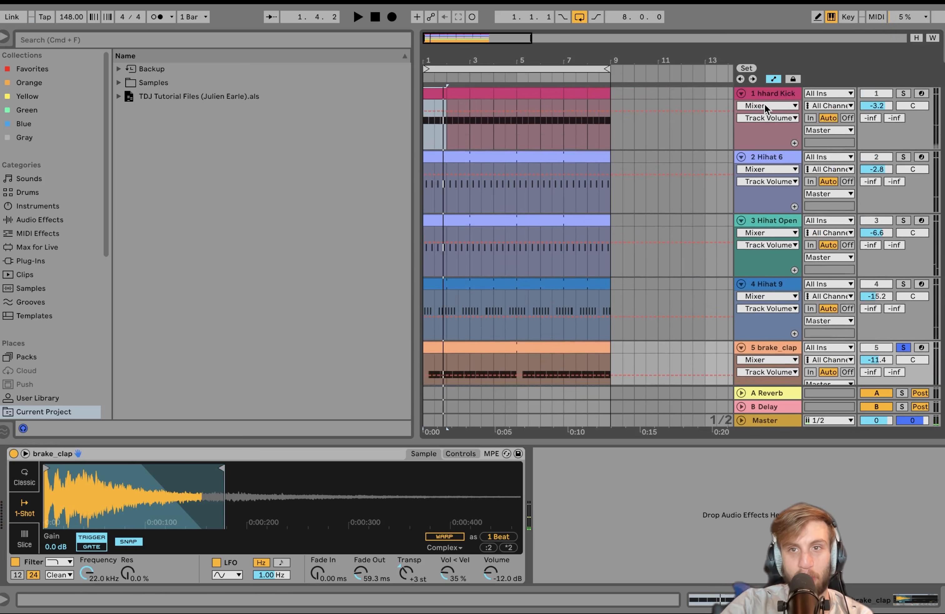
left_click(768, 91, "shift")
left_click(908, 94)
key("space")
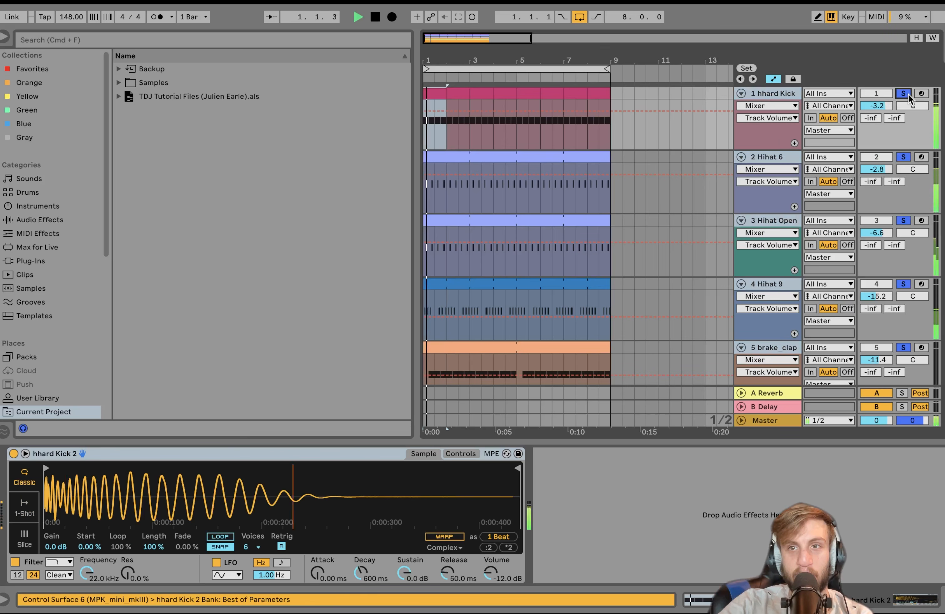
Show brake_clap's sampler and select its Transpose control while the soloed drums play, ending with playback stopped
scroll(777, 200, "down", 5)
left_click(778, 154)
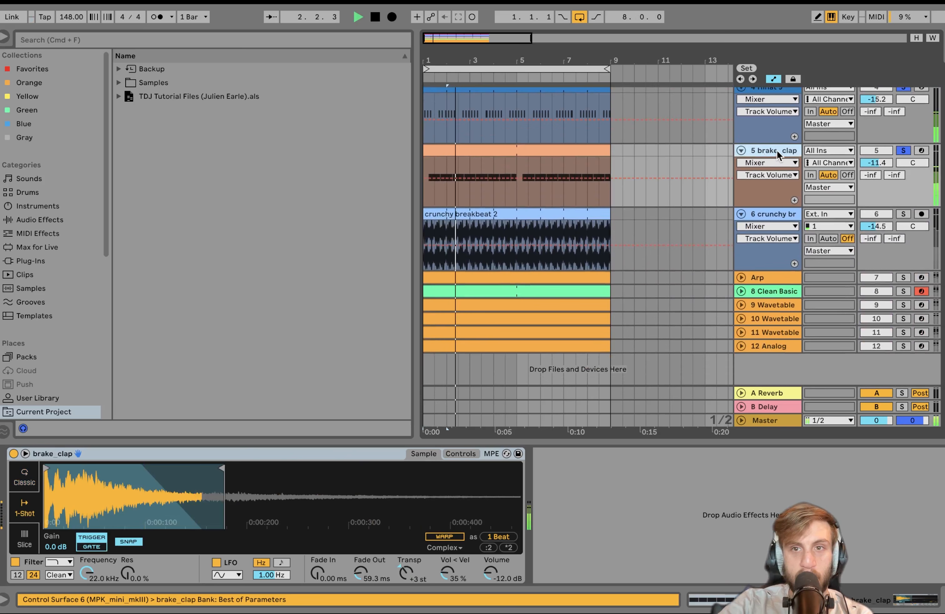
left_click(403, 574)
key("space")
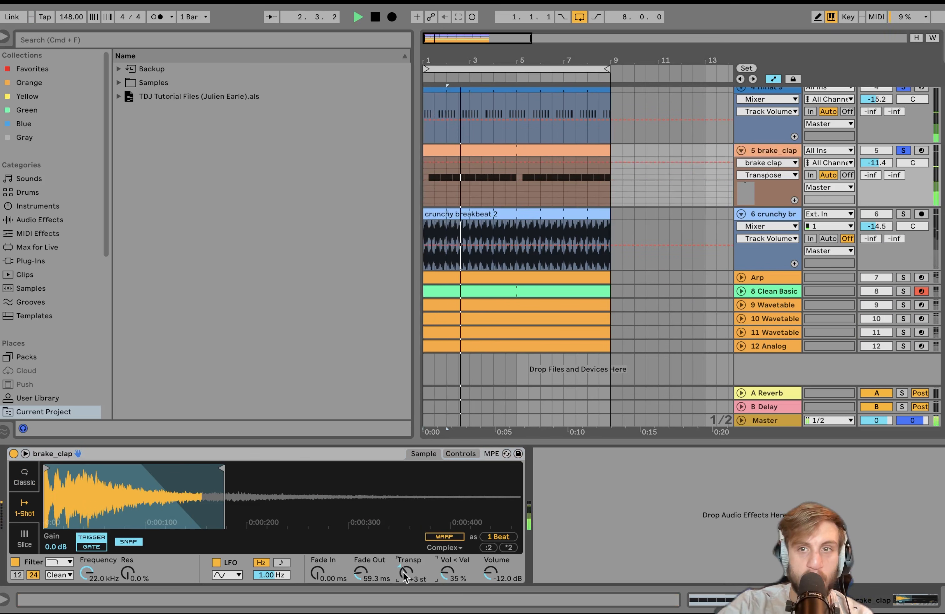
key("space")
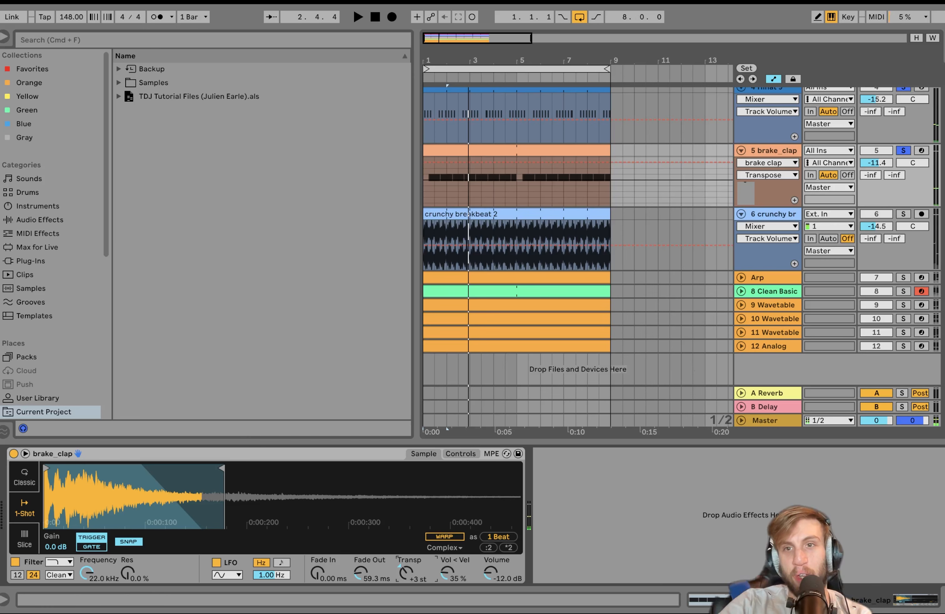
Solo the crunchy breakbeat track, show its effects and play it
left_click(904, 214)
left_click(779, 214)
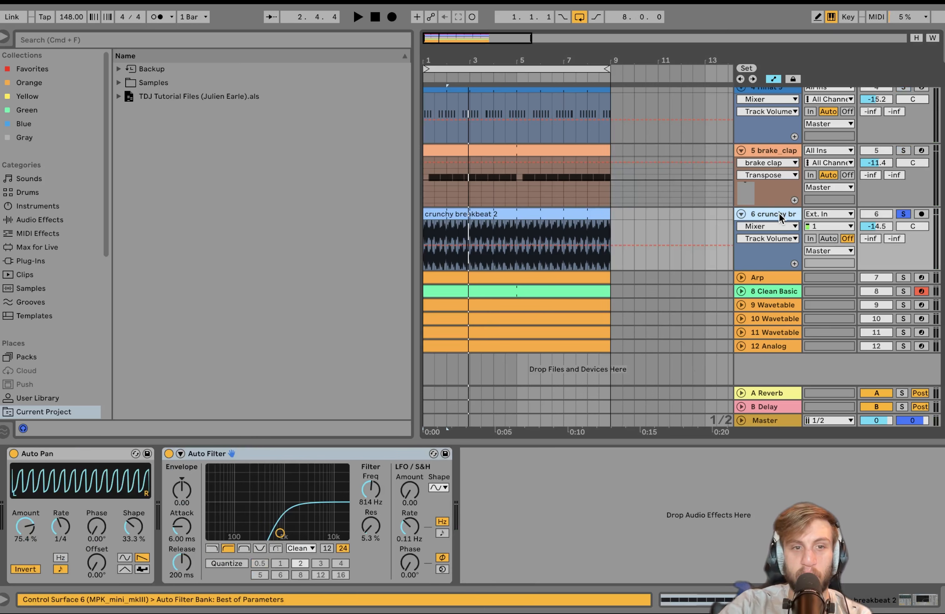
key("space")
Turn off both Auto Pan and Auto Filter on the crunchy breakbeat track and listen to the unprocessed loop
left_click(252, 457)
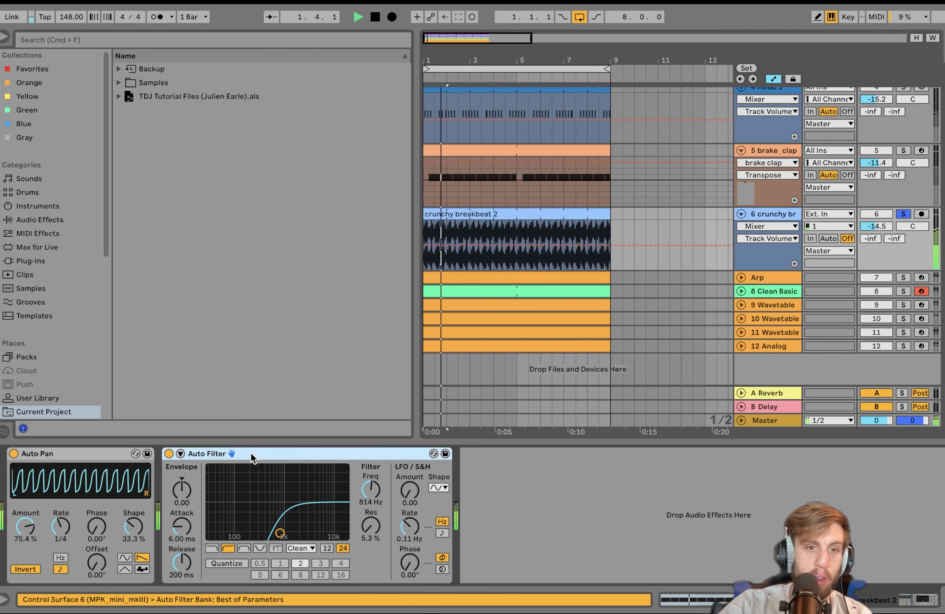
key("super+a")
left_click(169, 453)
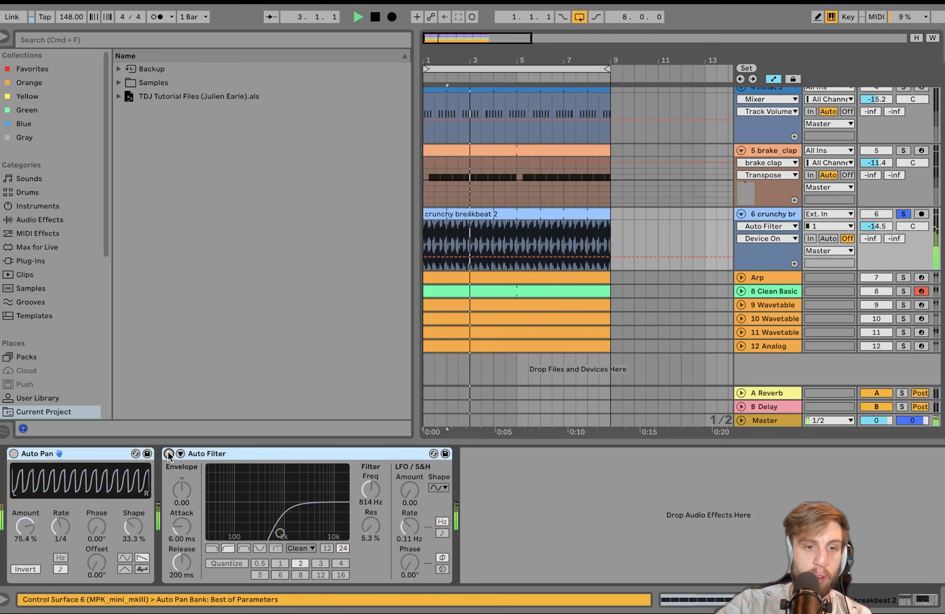
key("space")
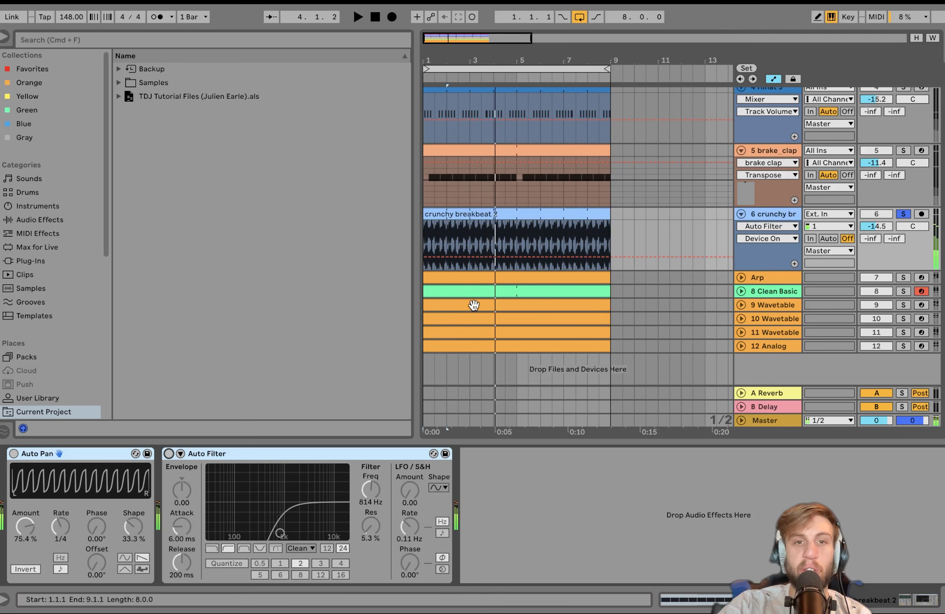
key("space")
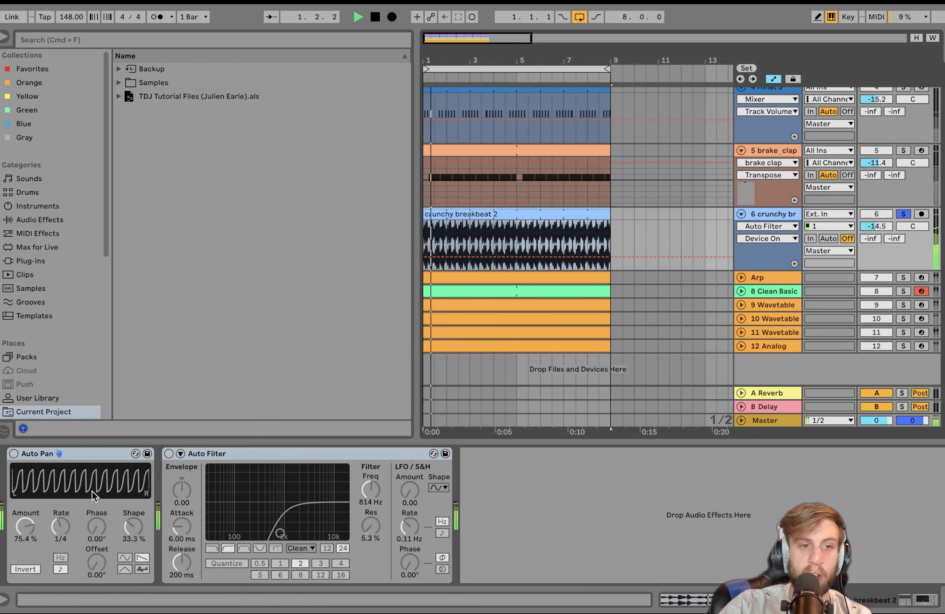
Turn Auto Pan and Auto Filter back on one after the other, listening to the breakbeat with each effect
left_click(15, 453)
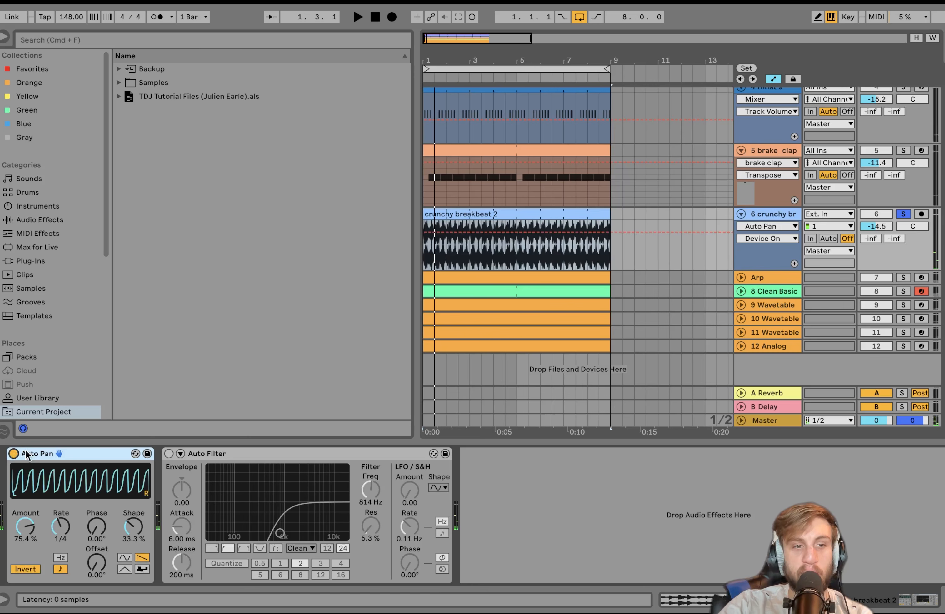
key("space")
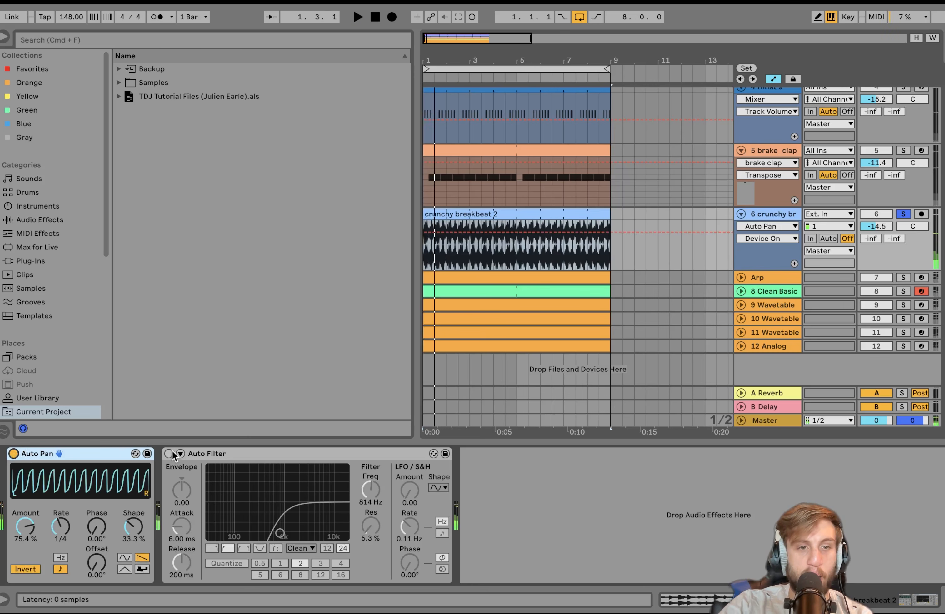
left_click(169, 453)
Solo the five drum tracks from hhard Kick to brake_clap together again and play them
scroll(636, 243, "up", 5)
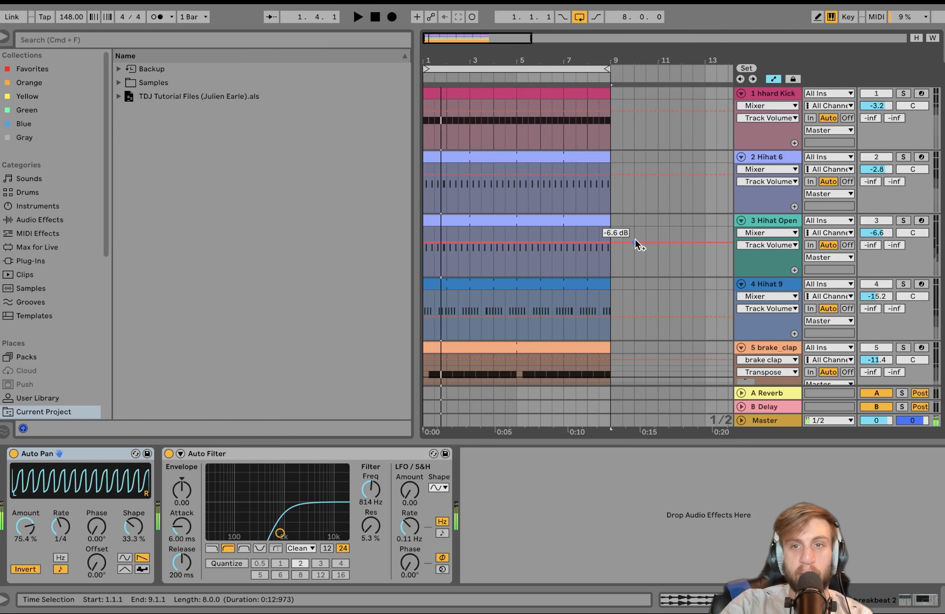
left_click(767, 96)
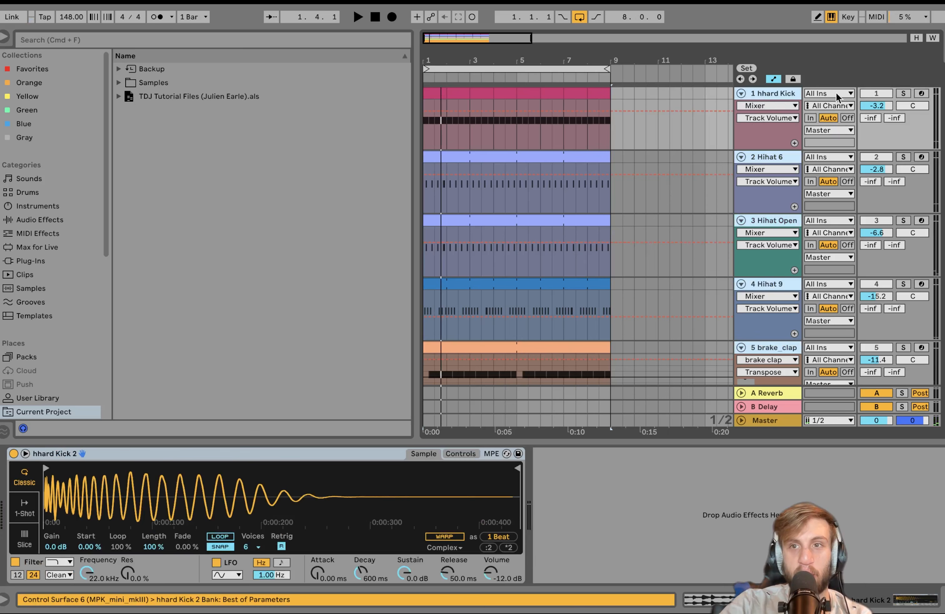
left_click(907, 93)
key("space")
scroll(908, 93, "down", 5)
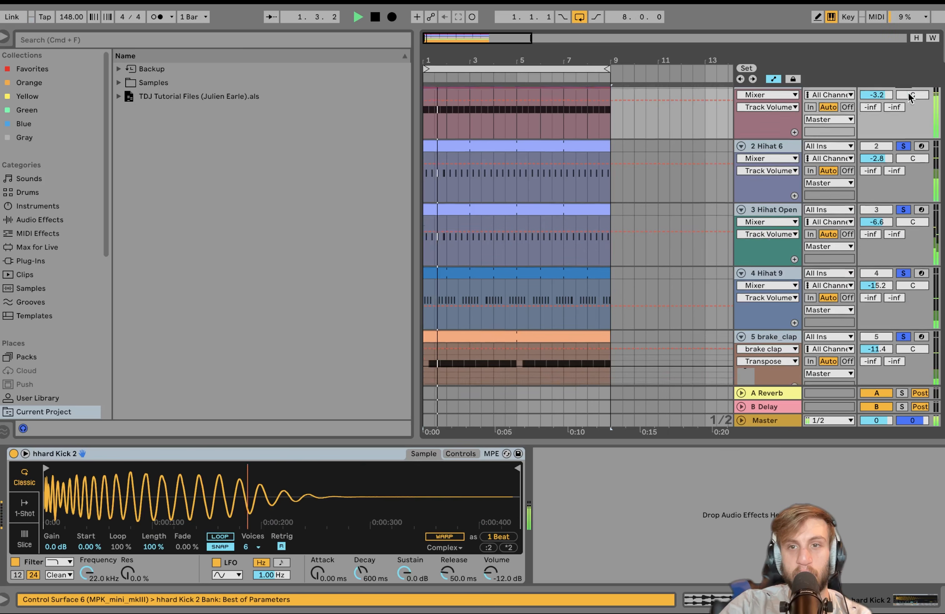
Unfold the Arp track, play it on its own and open its MIDI clip to follow the notes
scroll(910, 97, "down", 3)
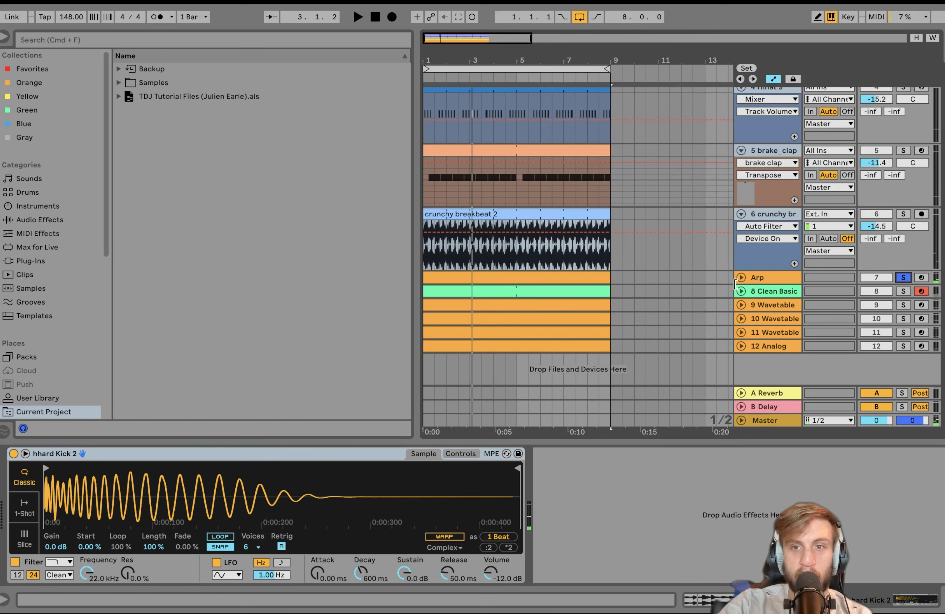
left_click(741, 276)
left_click(763, 277)
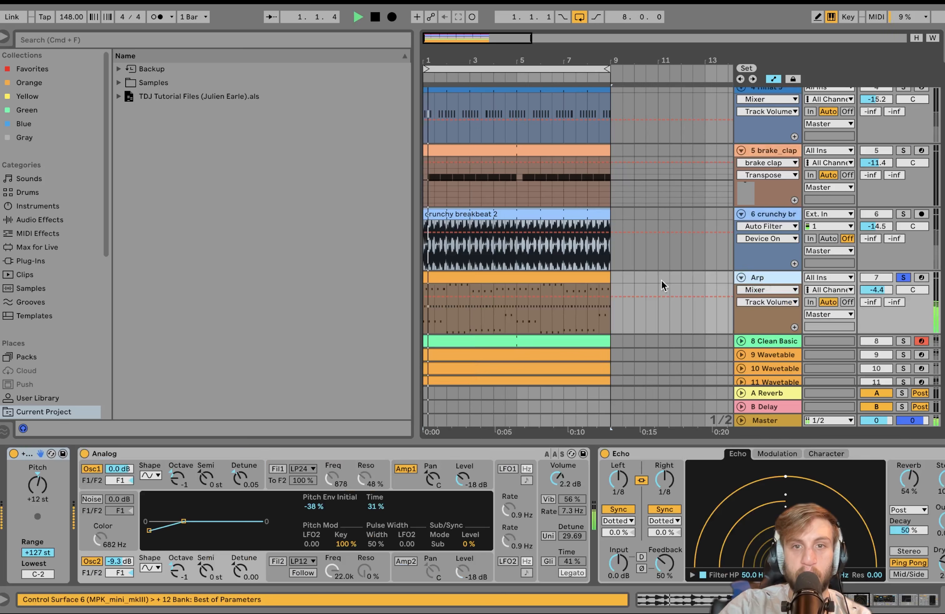
double_click(567, 279)
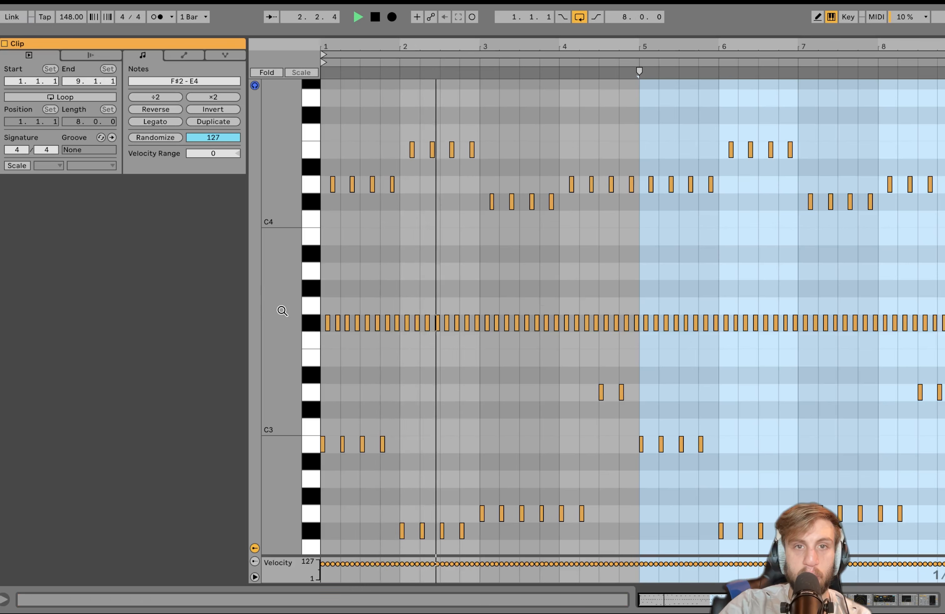
scroll(389, 289, "down", 2)
scroll(389, 290, "up", 2)
scroll(390, 294, "down", 2)
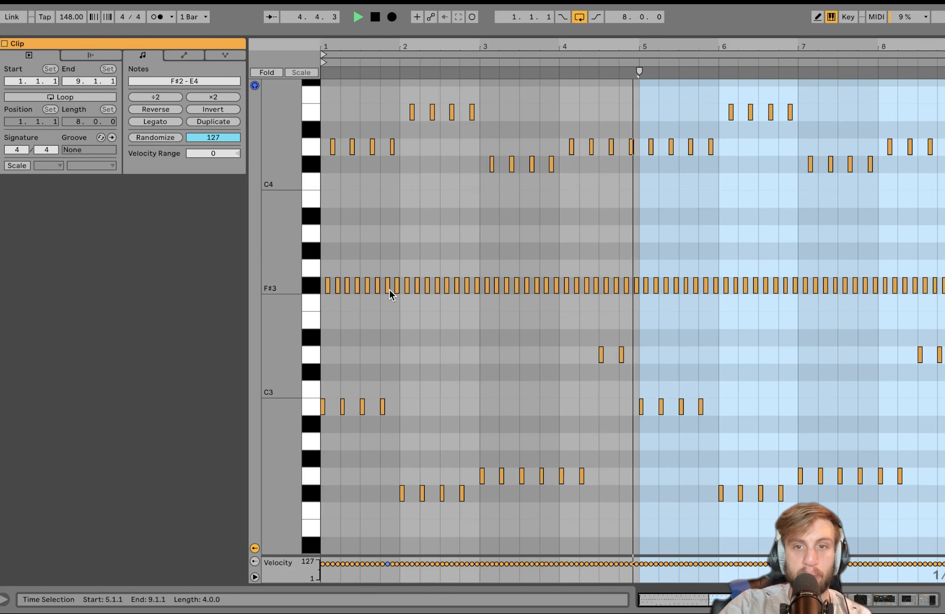
key("space")
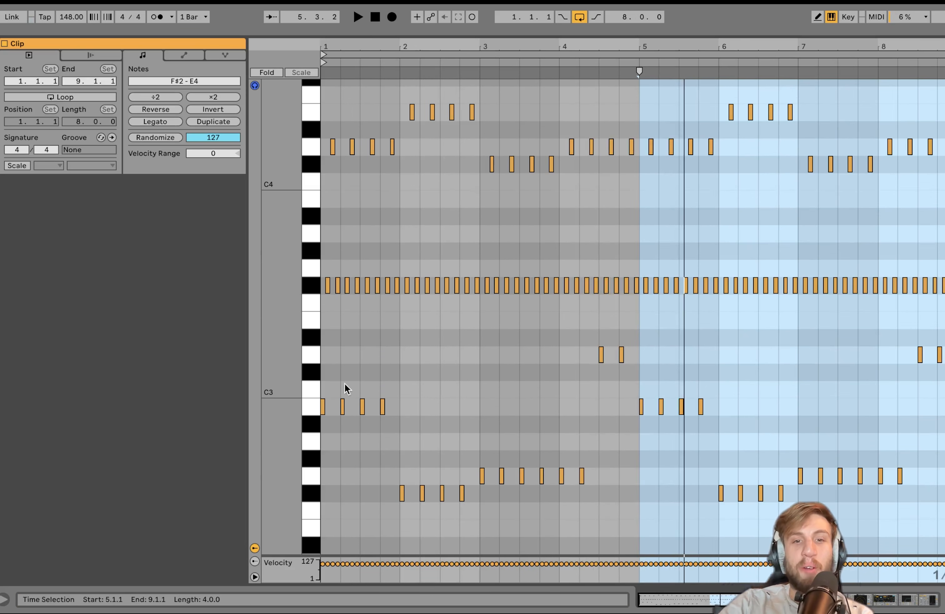
Select all B2 notes of the arp clip, followed by the whole repeating F#3 row
scroll(597, 439, "down", 3)
scroll(600, 440, "up", 4)
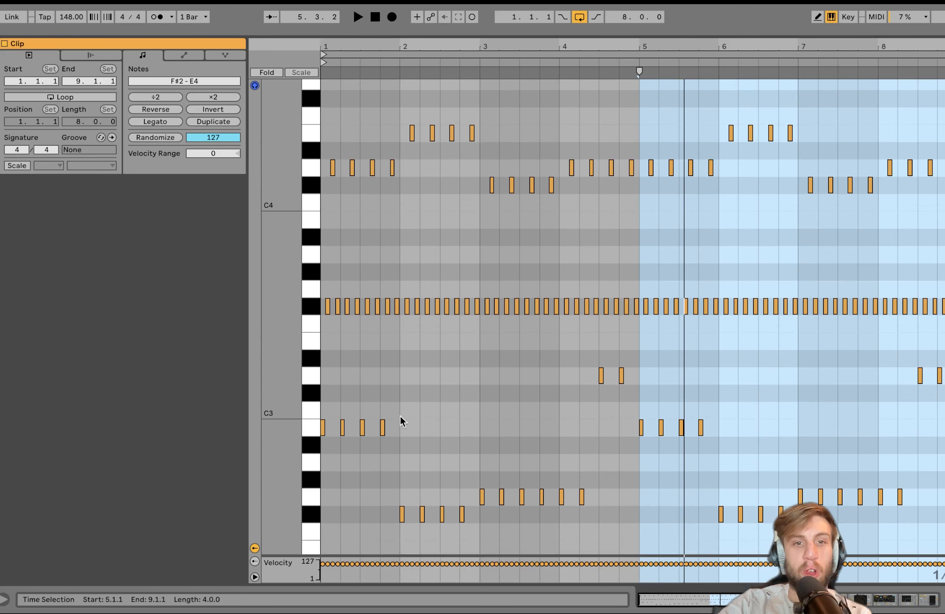
scroll(388, 414, "down", 2)
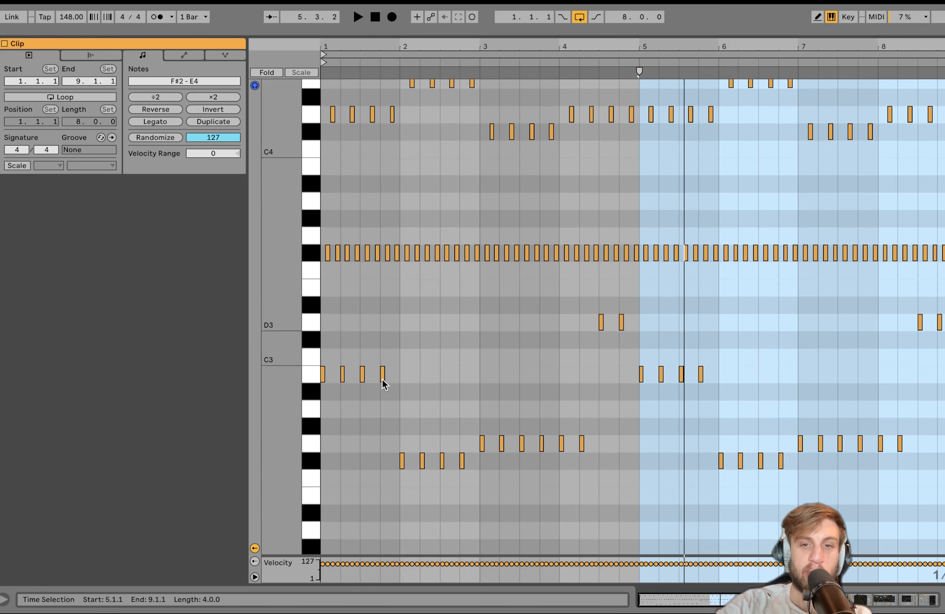
left_click(307, 374)
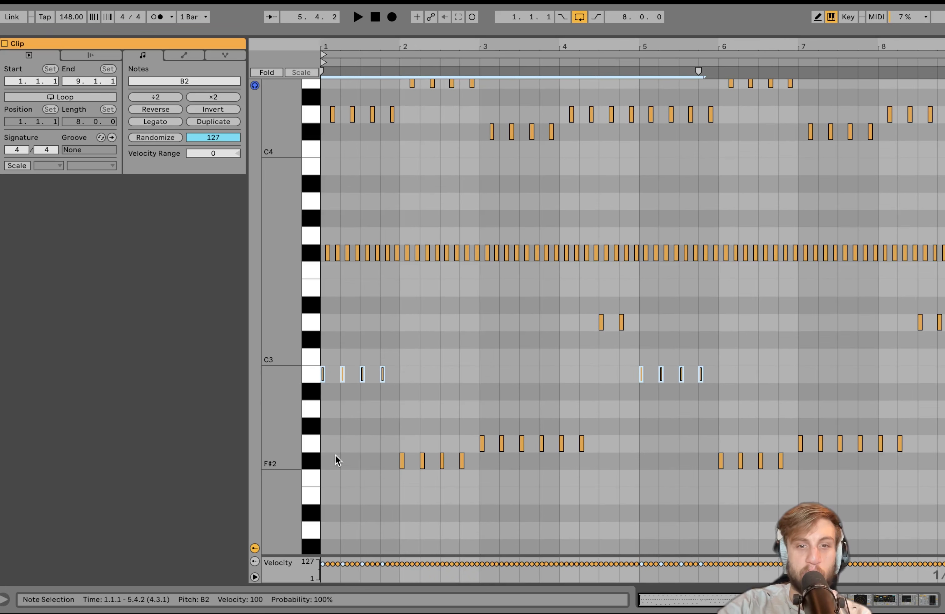
scroll(370, 344, "up", 3)
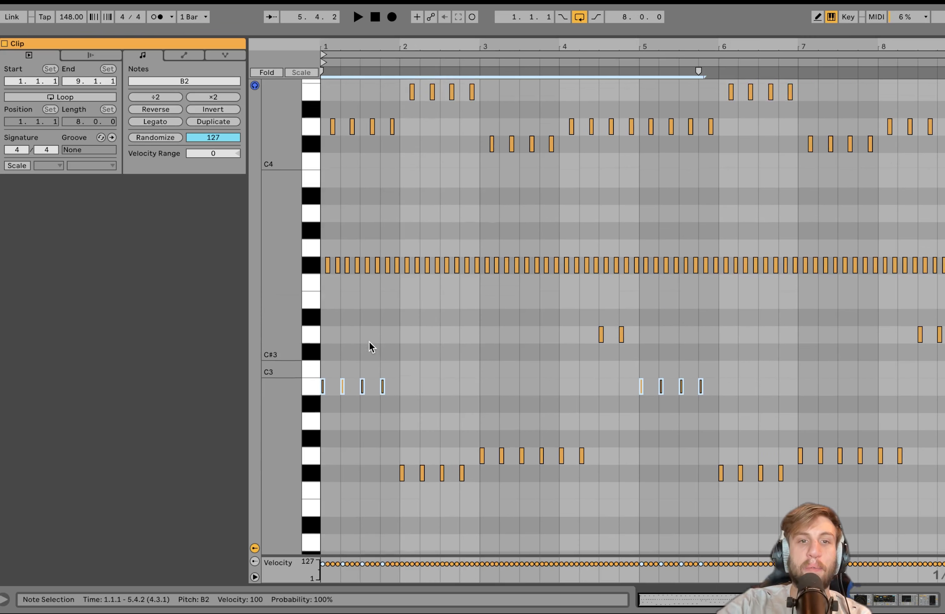
left_click(311, 325)
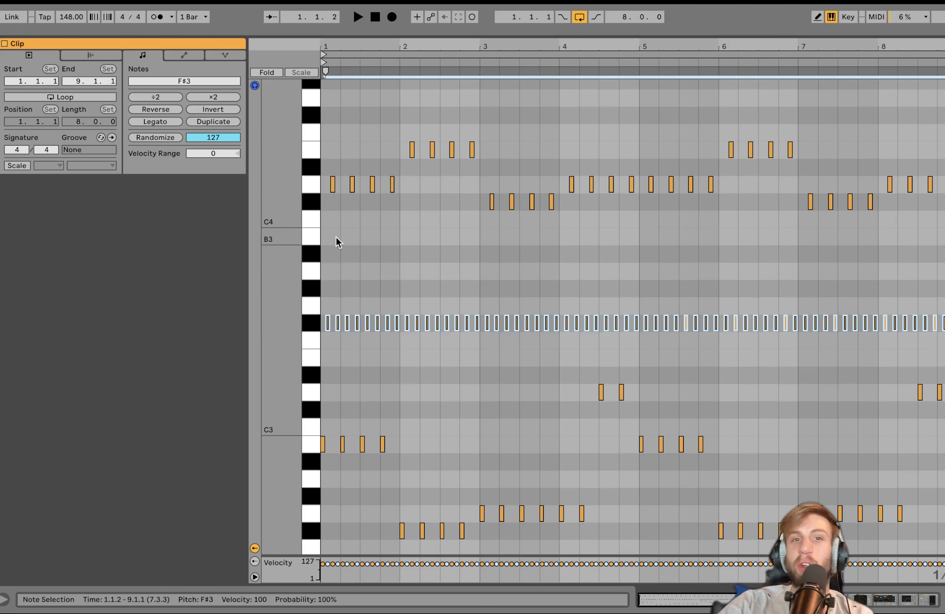
Select the arp's upper D4, E4 and C#4 note rows in turn, return to D4 and play the pattern
left_click(311, 185)
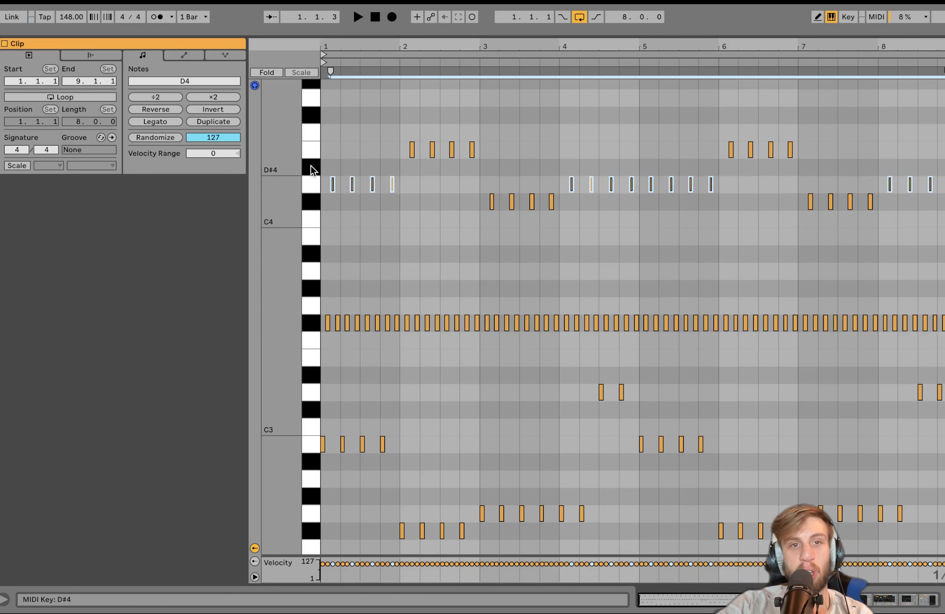
left_click(309, 147)
left_click(310, 201)
left_click(315, 187)
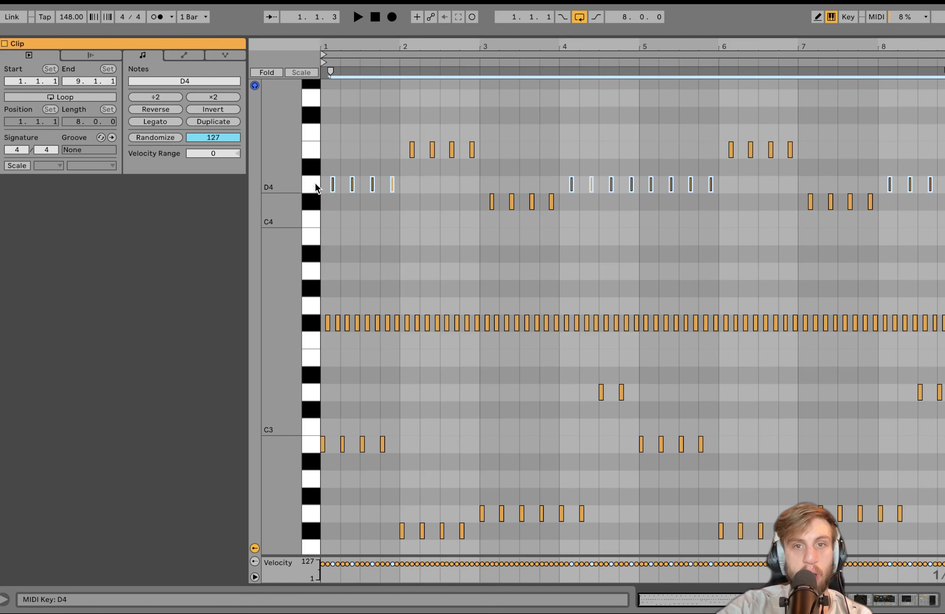
key("space")
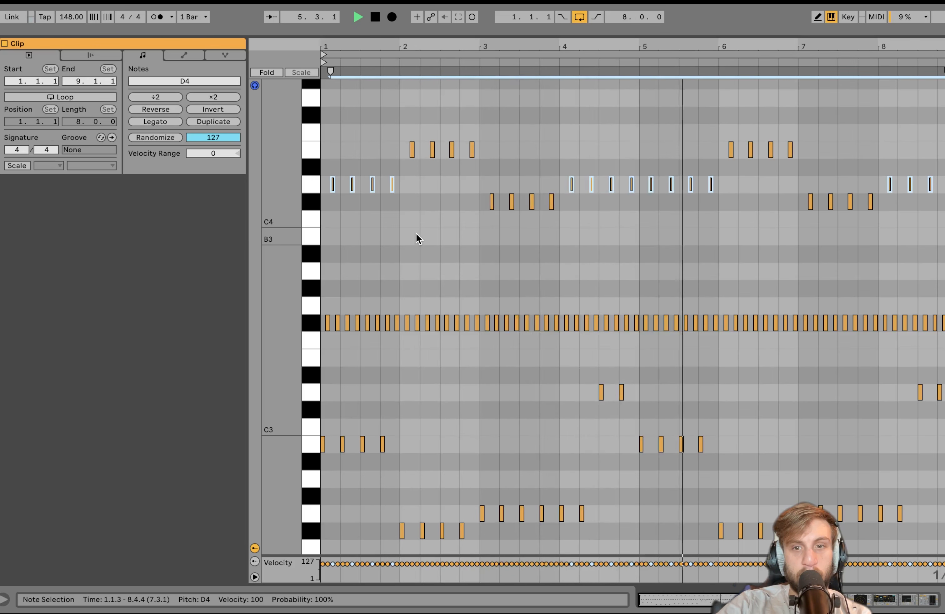
key("space")
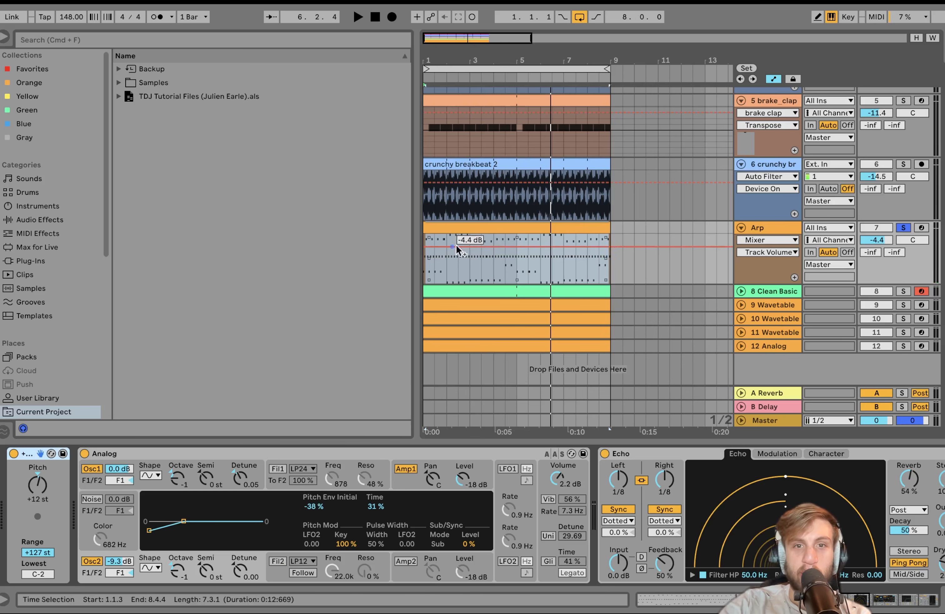
Select the Arp clip, play it from the start and show the Amp1 envelope of its Analog synth
left_click(477, 224)
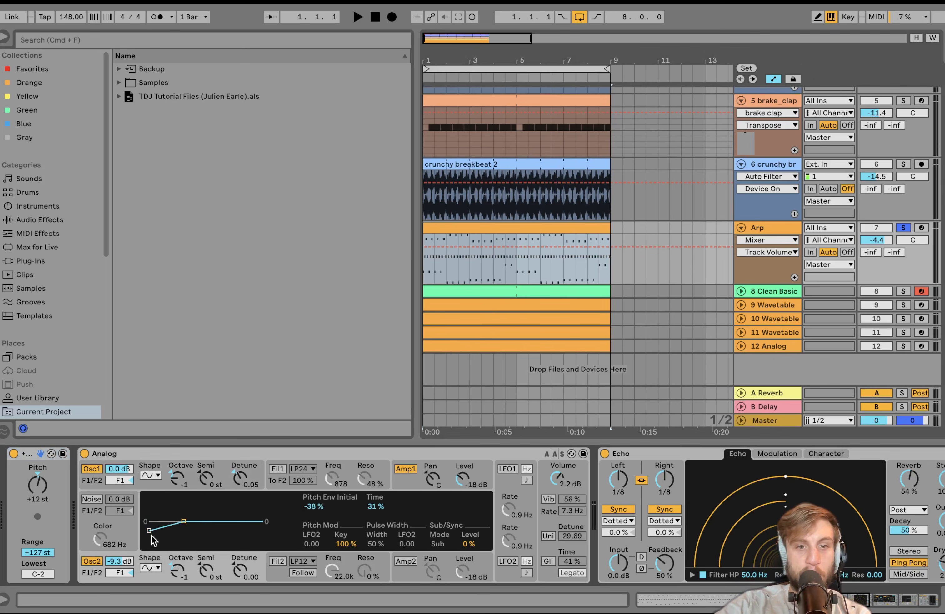
key("space")
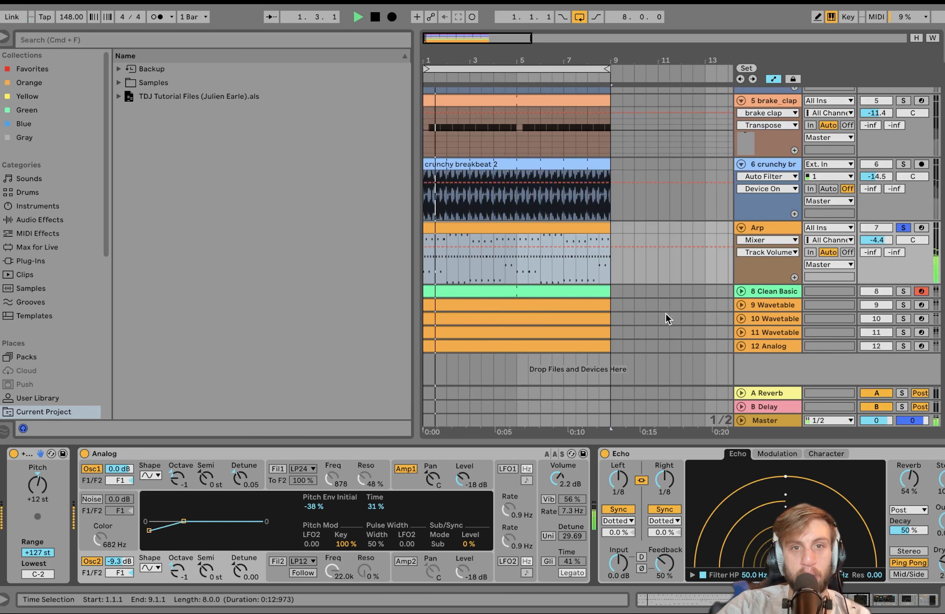
key("space")
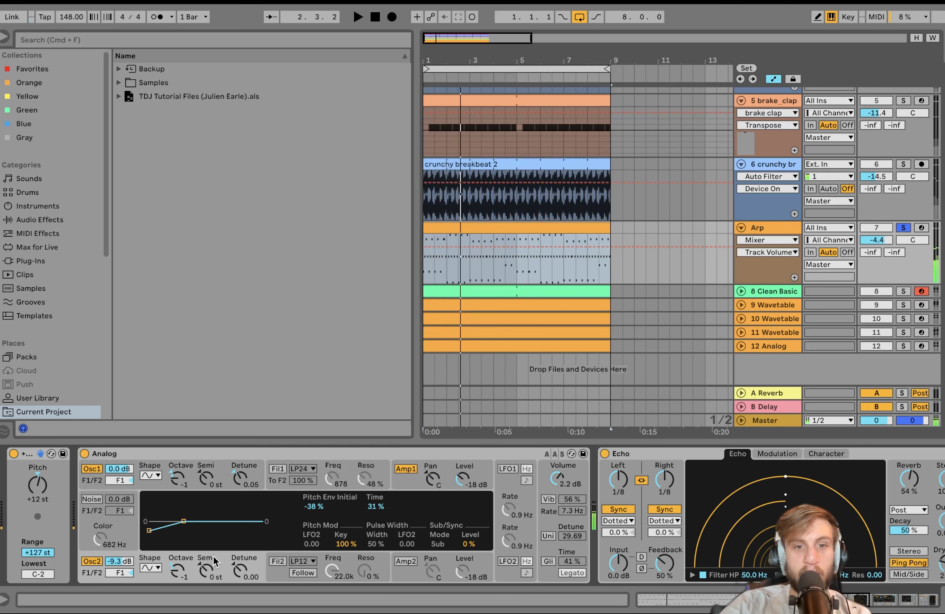
left_click(405, 483)
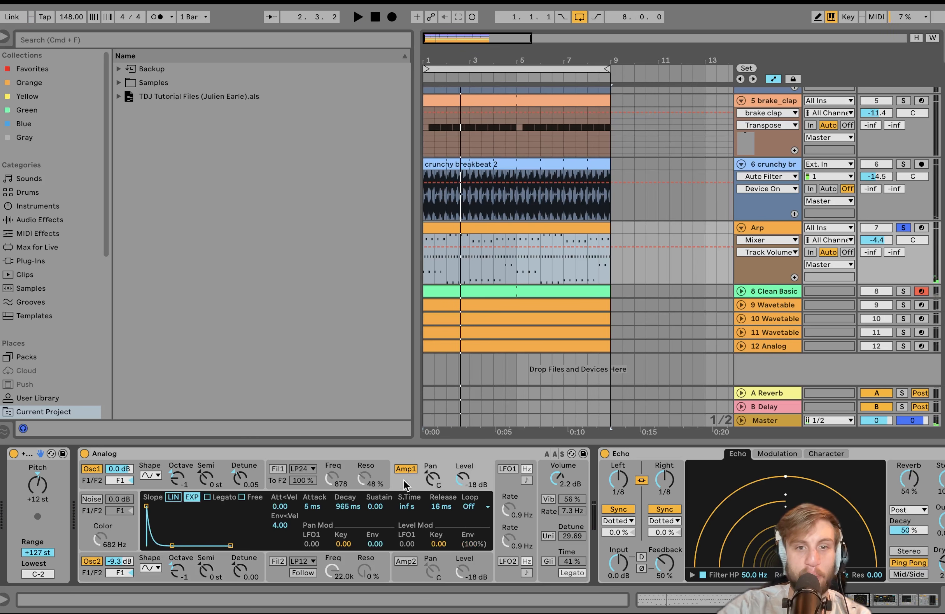
Examine the Arp track's effects from Echo and Reverb to Auto Filter and Compressor, playing the arp briefly
scroll(362, 537, "right", 10)
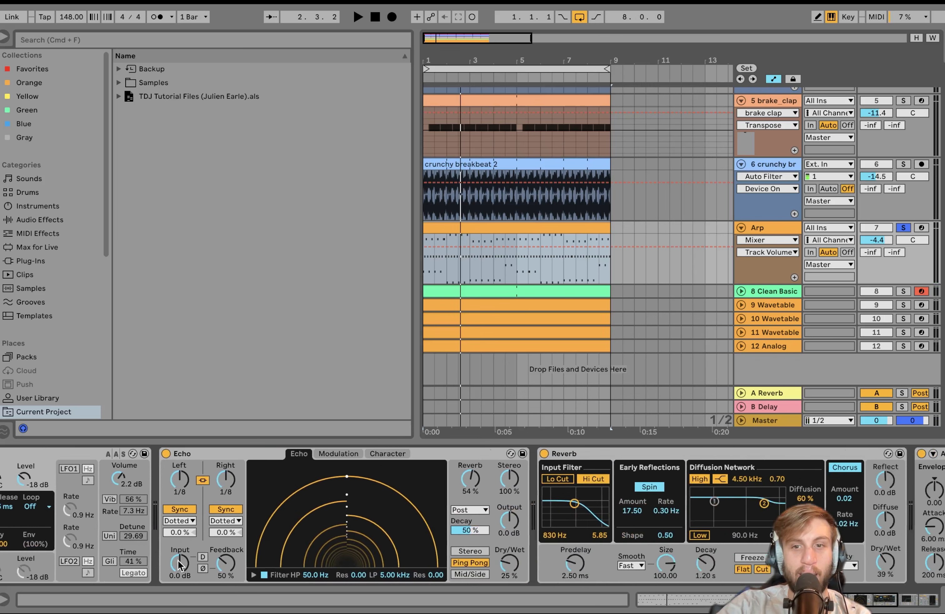
scroll(368, 538, "right", 5)
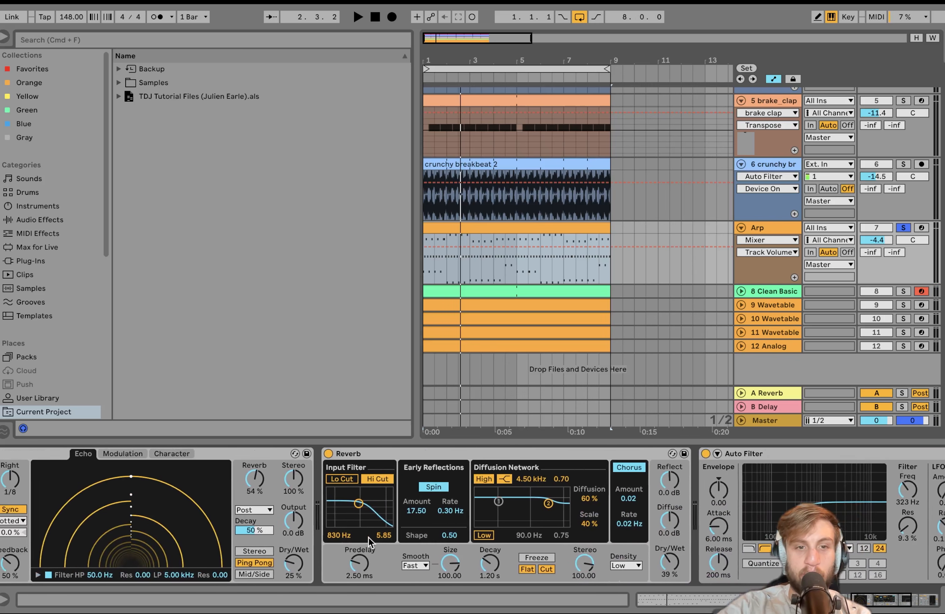
key("space")
scroll(369, 537, "left", 5)
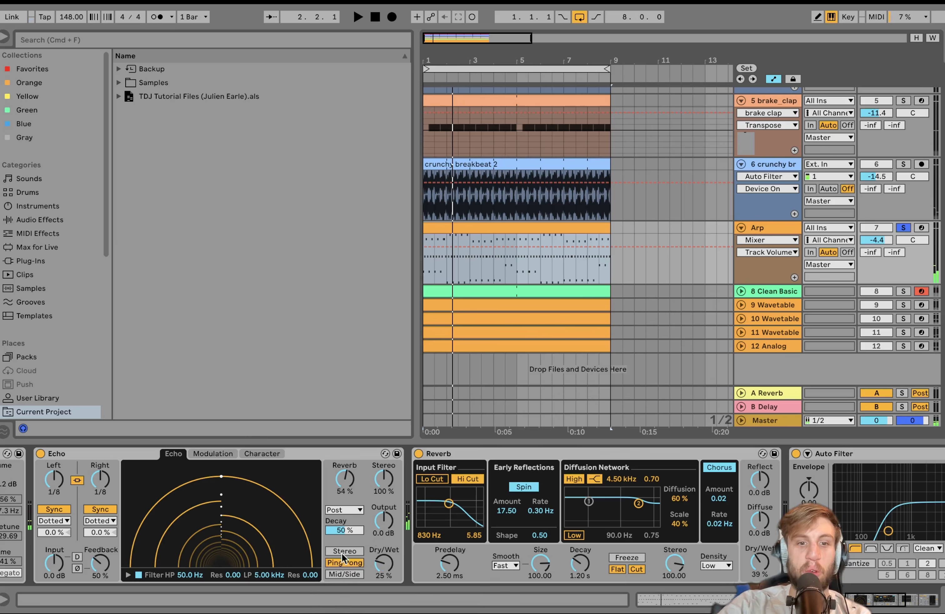
scroll(347, 546, "right", 20)
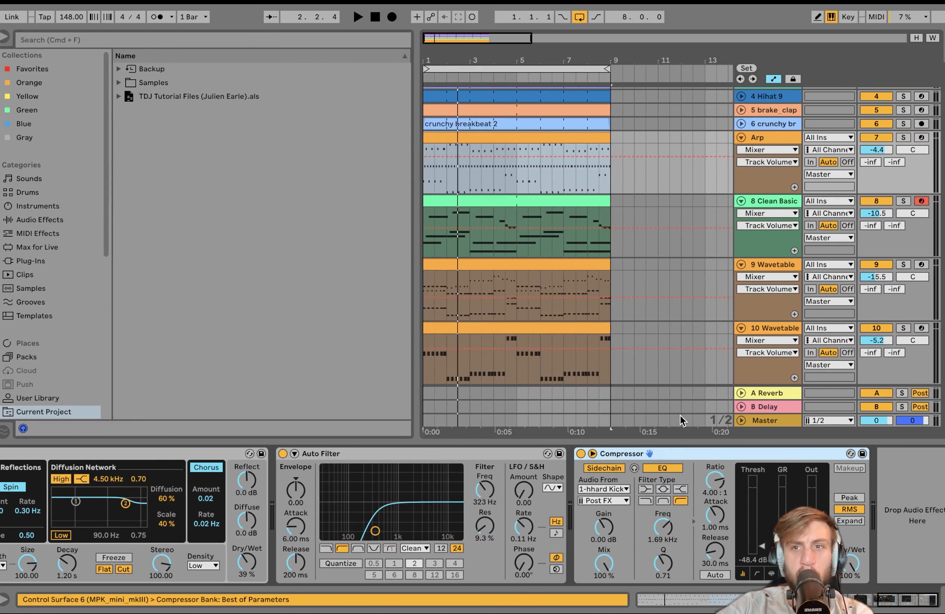
Solo the Arp track again and play it while listening to the Compressor's sidechain input from the kick
left_click(903, 137)
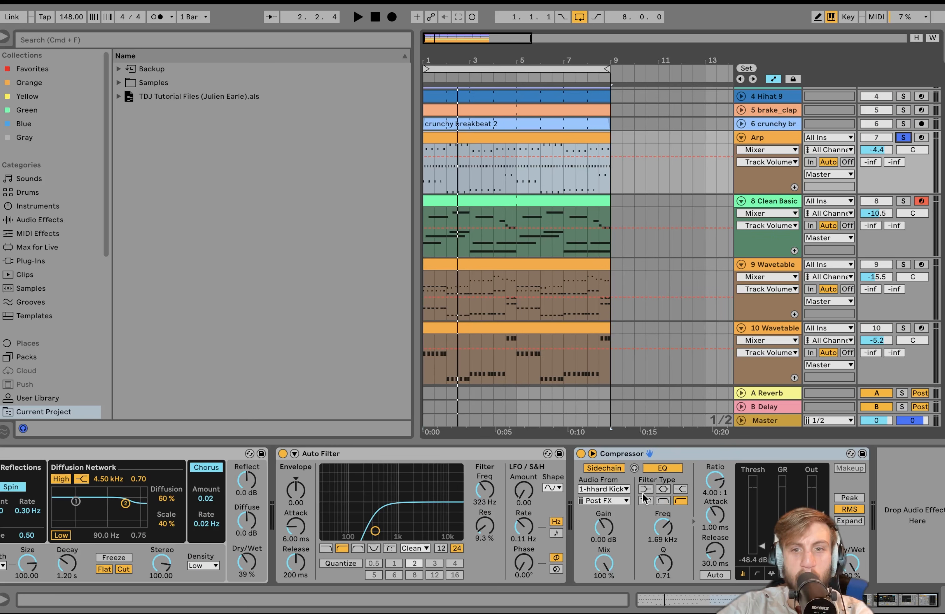
left_click(633, 468)
key("space")
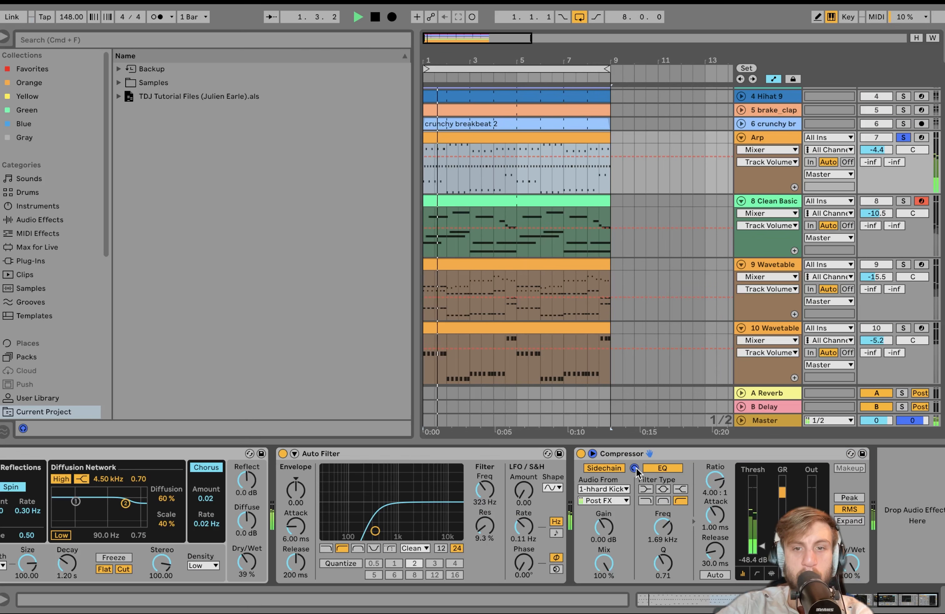
left_click(634, 468)
key("space")
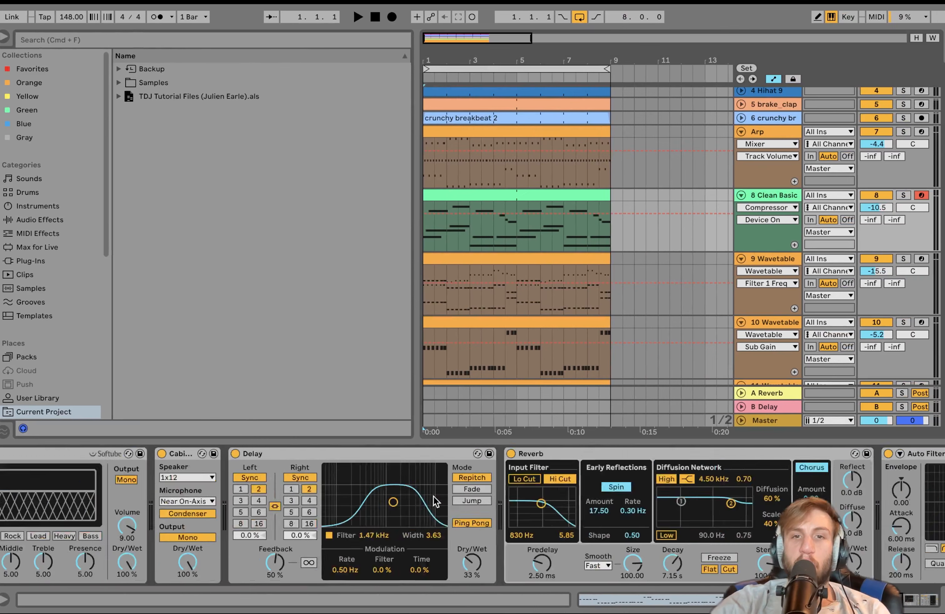
Solo the Clean Basic Guitar track, play it and open its first MIDI clip
scroll(433, 496, "left", 10)
key("space")
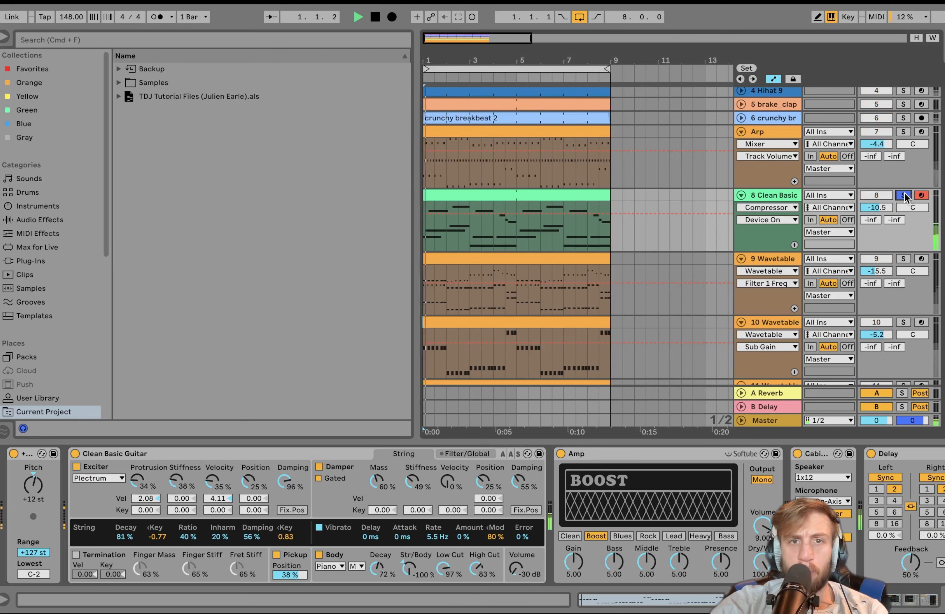
double_click(586, 200)
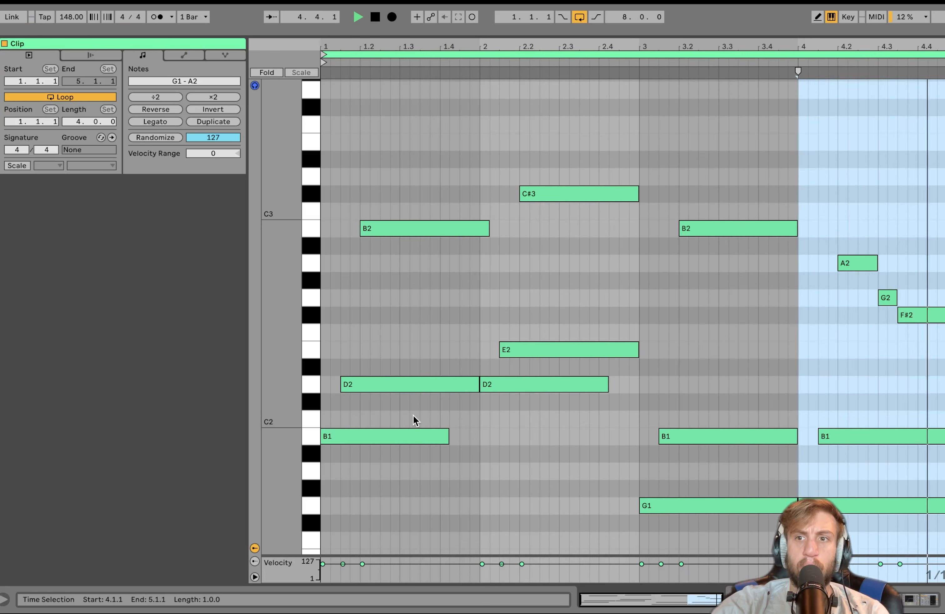
key("space")
Mark the low note pairs in bars 1 to 3 of the guitar clip, the upper notes and the closing A2–G2–F#2 run
left_click(354, 439)
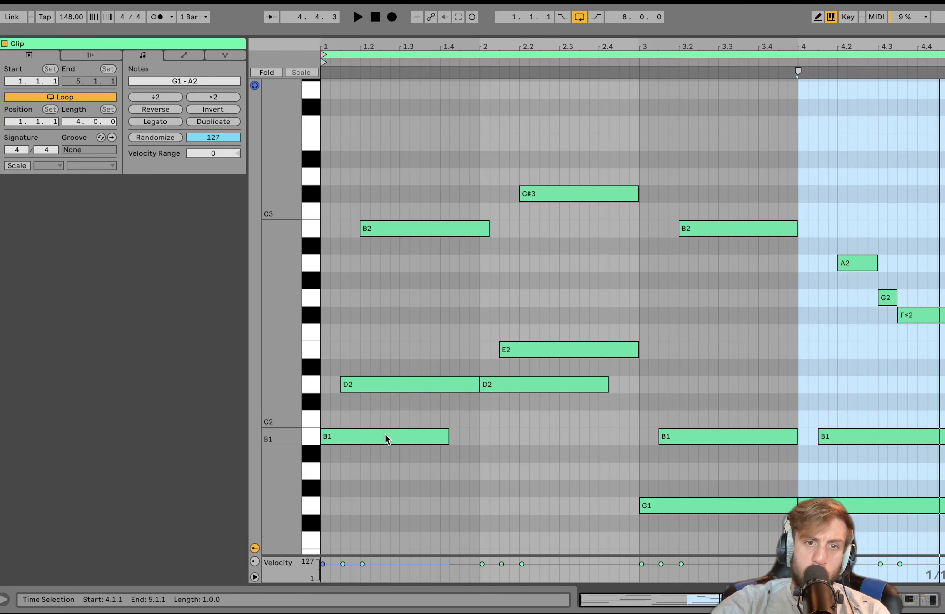
left_click(388, 416)
left_click(443, 224)
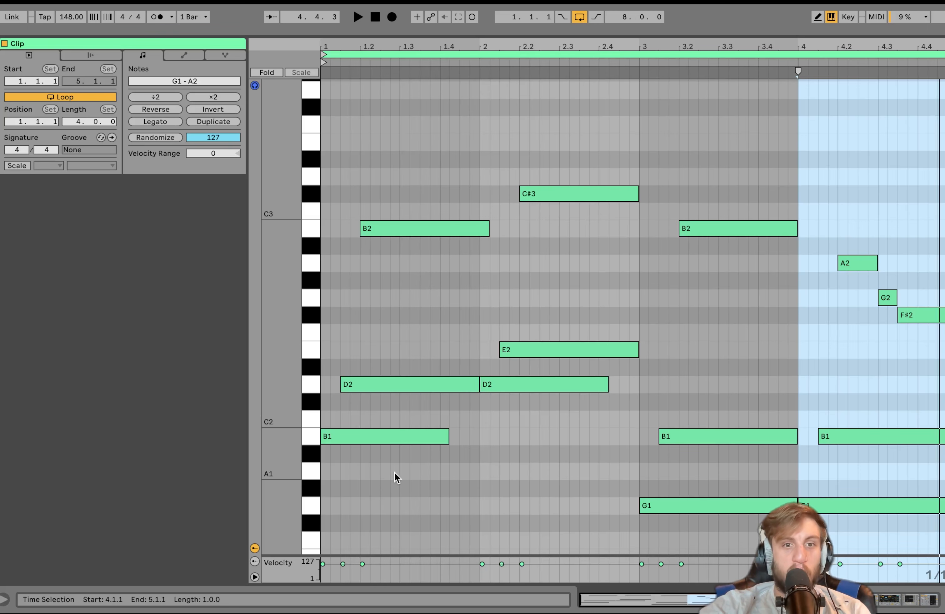
left_click_drag(397, 476, 405, 372)
left_click_drag(559, 437, 559, 352)
left_click_drag(712, 521, 723, 416)
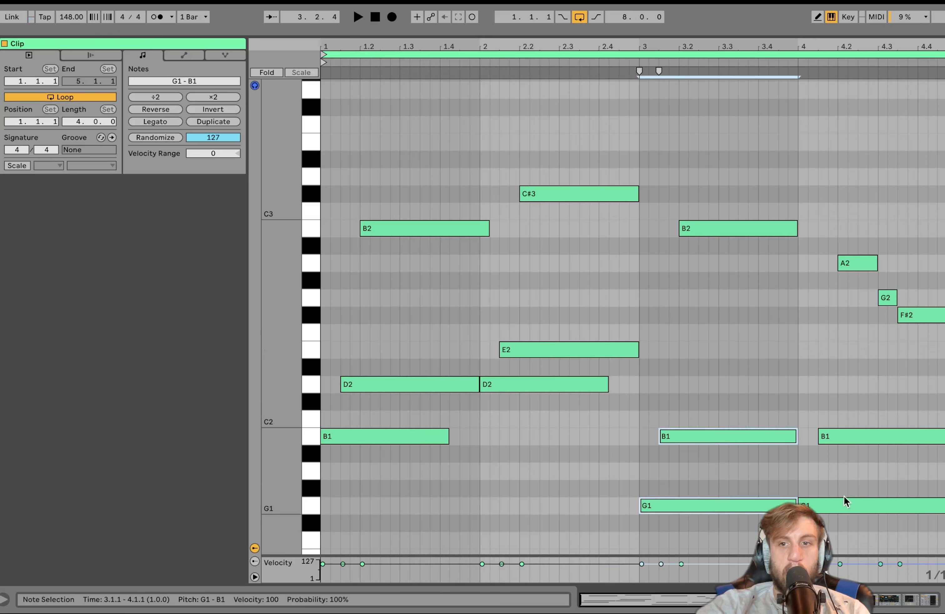
left_click_drag(424, 302, 767, 140)
left_click_drag(841, 212, 915, 372)
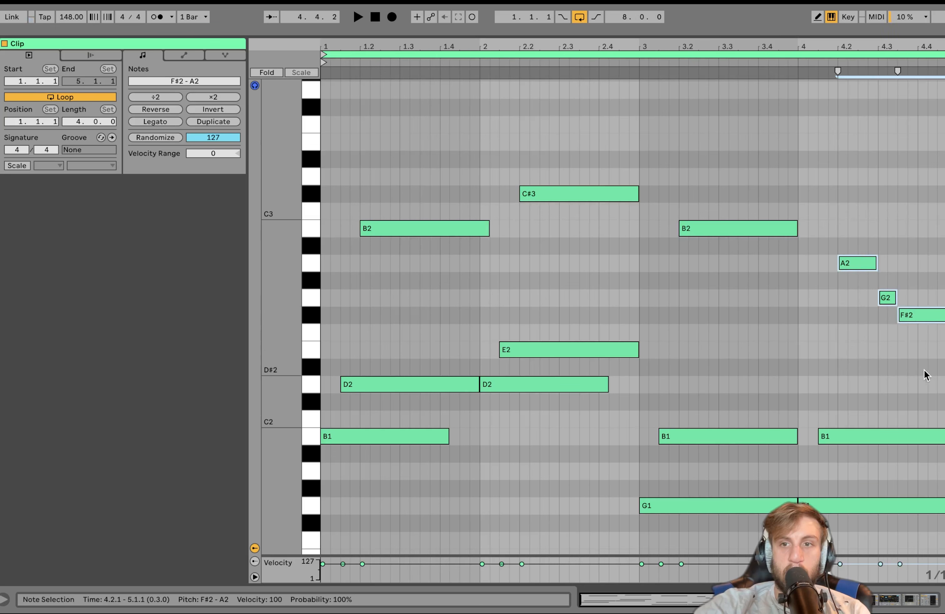
Play the guitar track, turn off all its effects from Amp to Compressor and select the Clean Basic Guitar instrument
key("space")
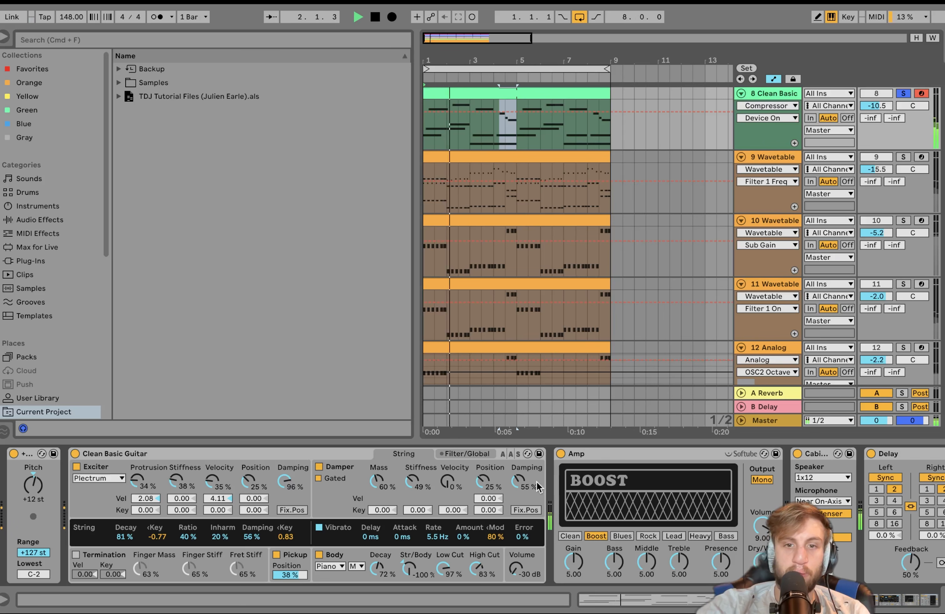
left_click(613, 454)
scroll(612, 457, "right", 10)
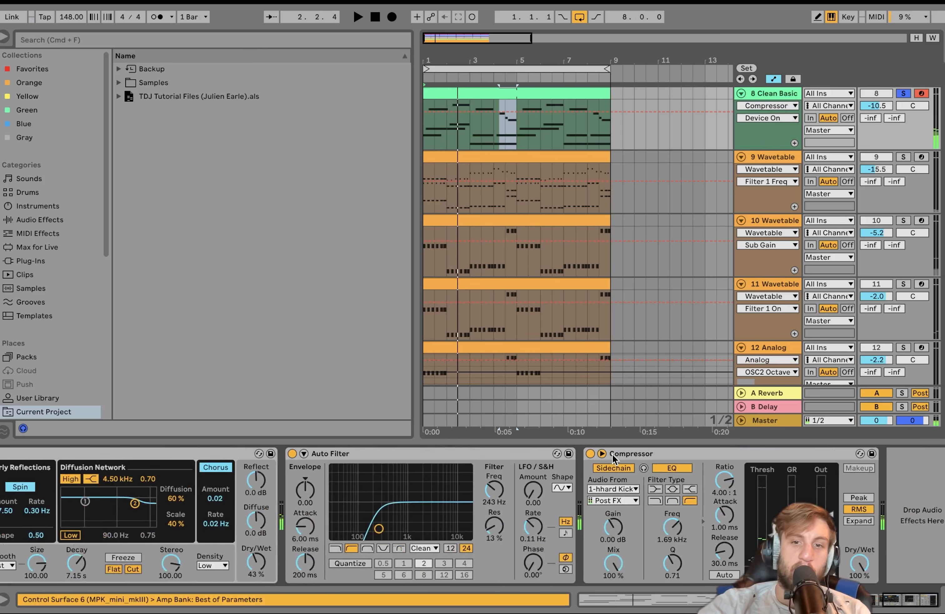
left_click(613, 453)
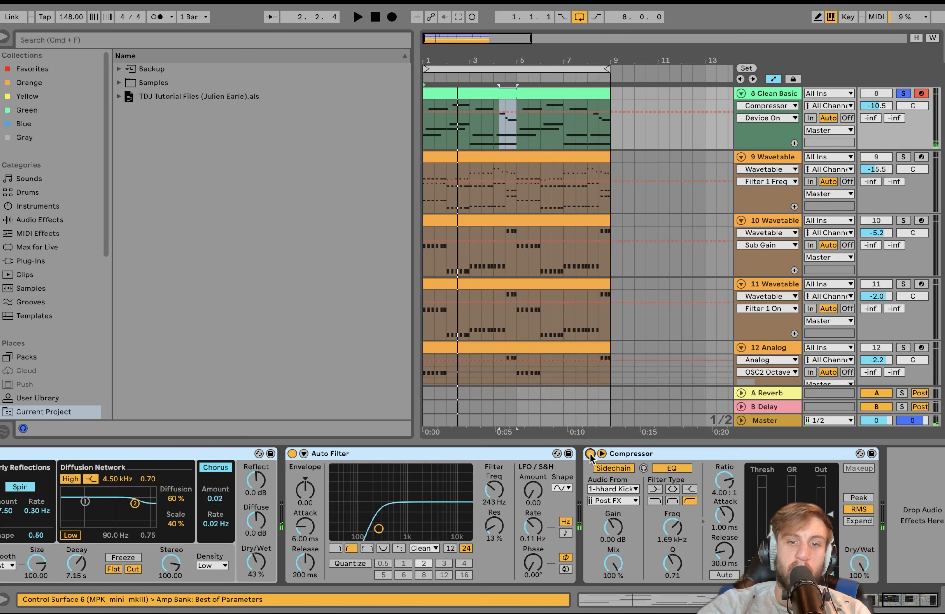
scroll(590, 453, "left", 10)
scroll(590, 454, "left", 4)
left_click(104, 450)
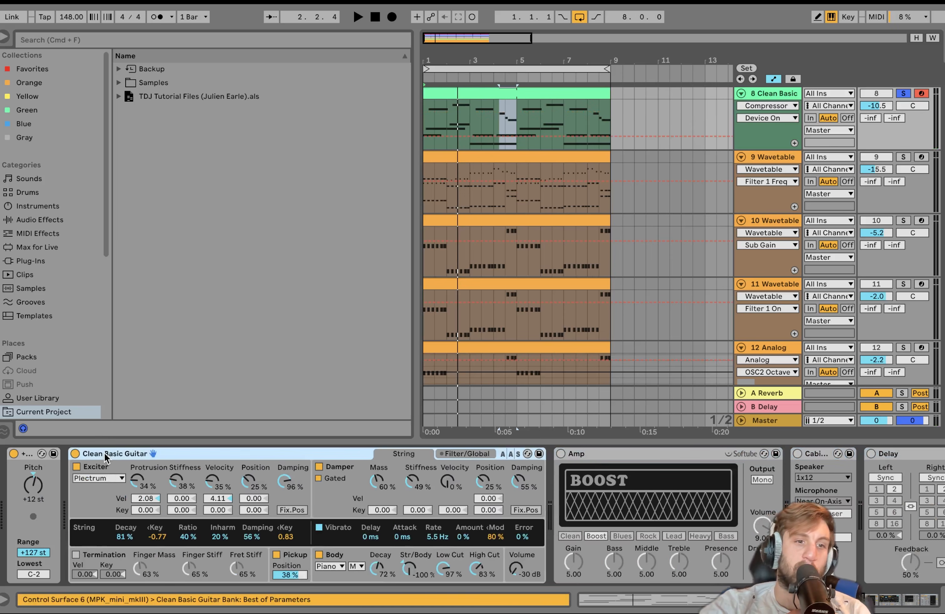
Play the guitar without its effects, and turn the Amp and Cabinet back on while playing it again
key("space")
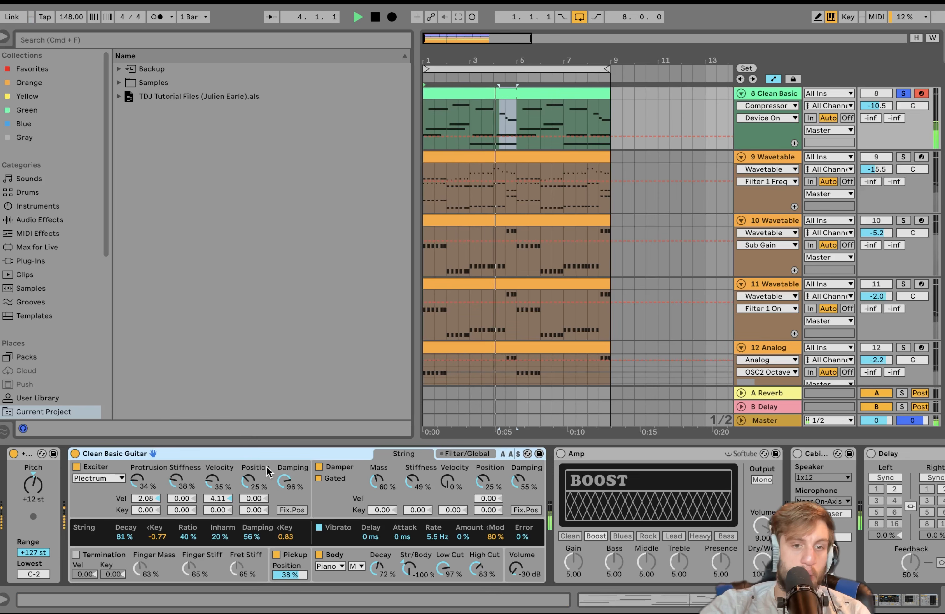
key("space")
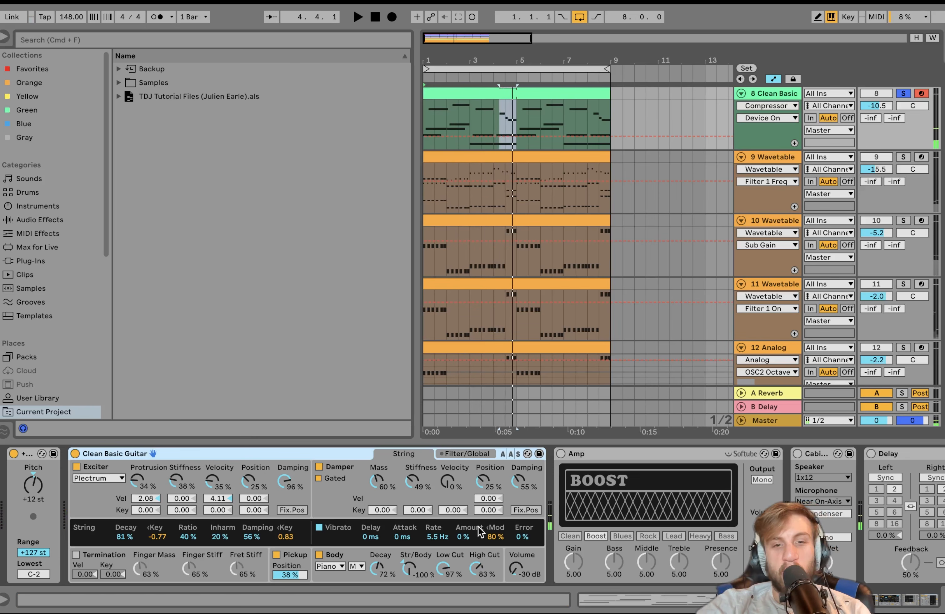
left_click(561, 454)
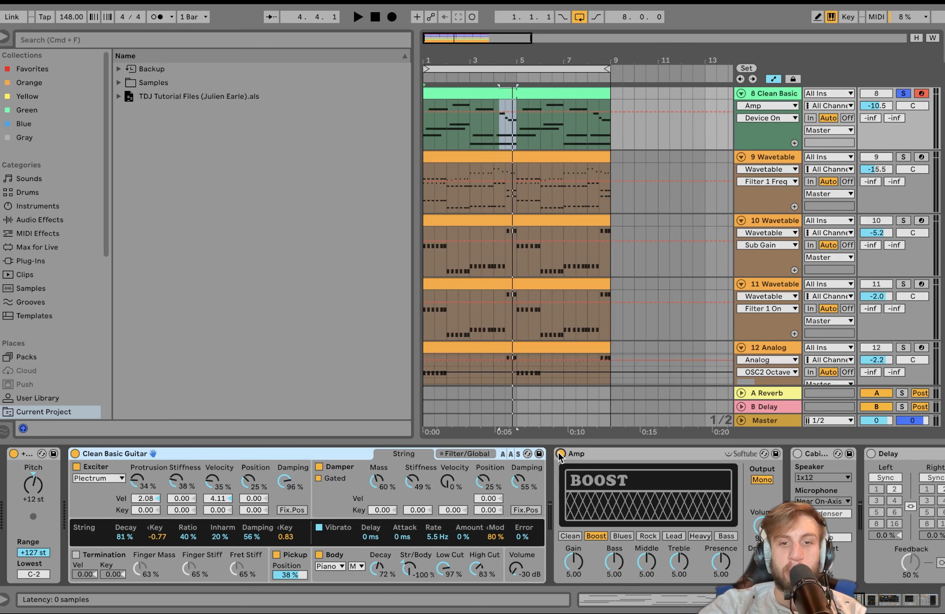
key("space")
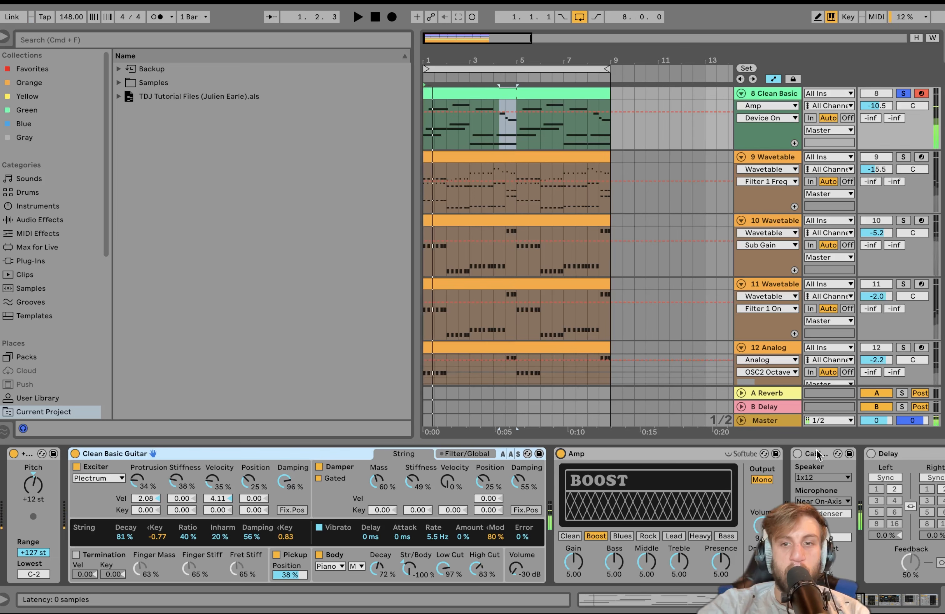
left_click(798, 453)
scroll(801, 452, "right", 10)
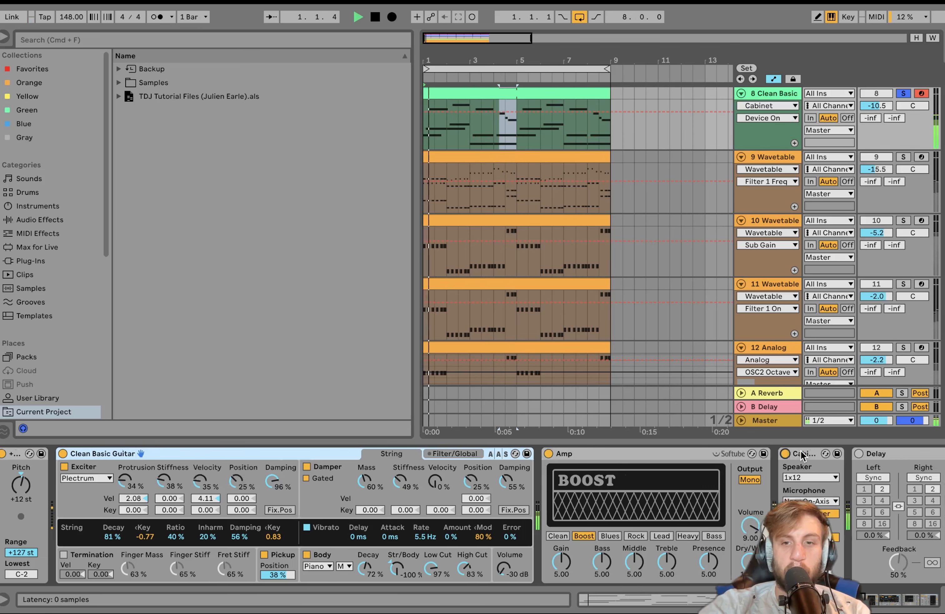
Turn the guitar's Delay and Reverb back on and play the track to hear both effects
scroll(801, 454, "right", 5)
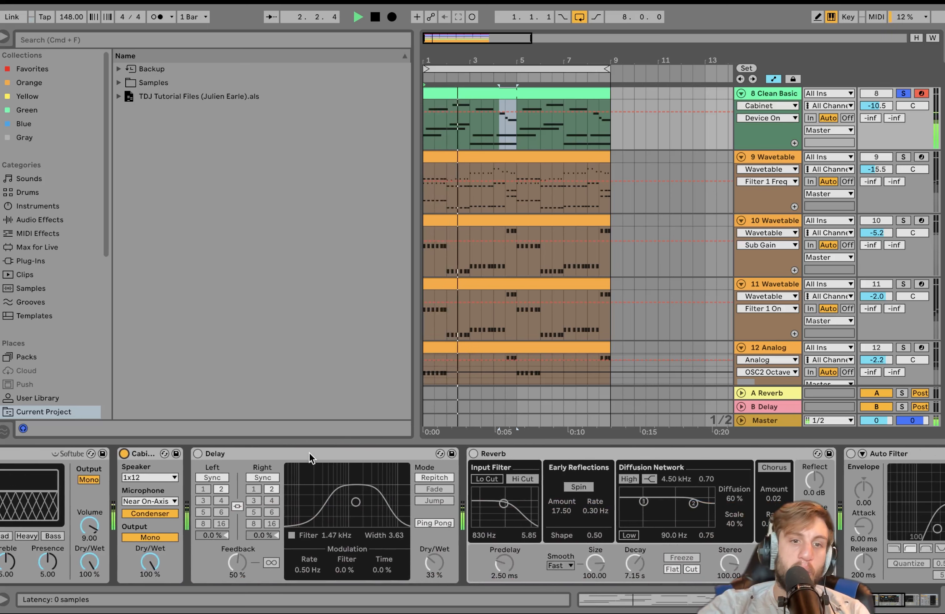
left_click(310, 458)
key("space")
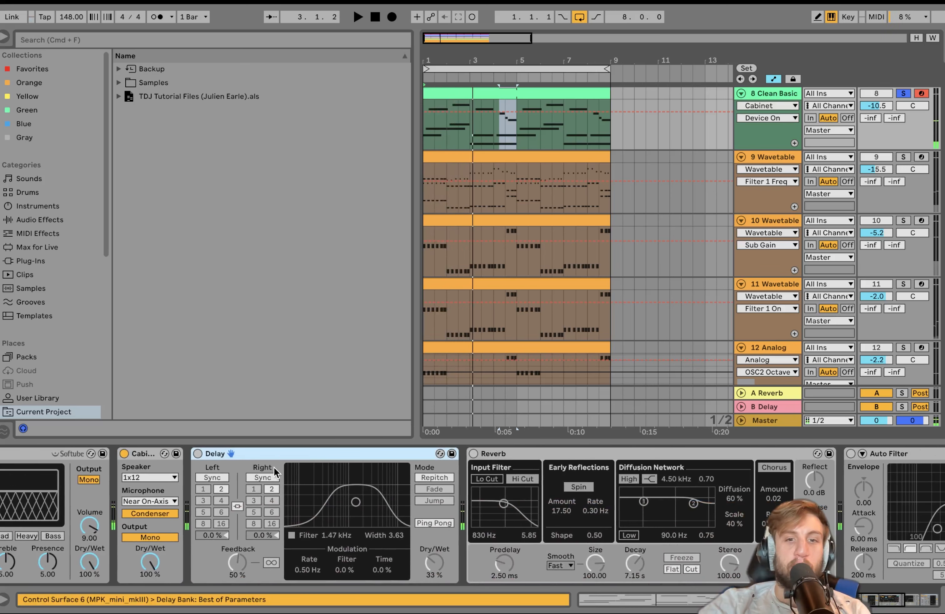
left_click(198, 454)
left_click(473, 453)
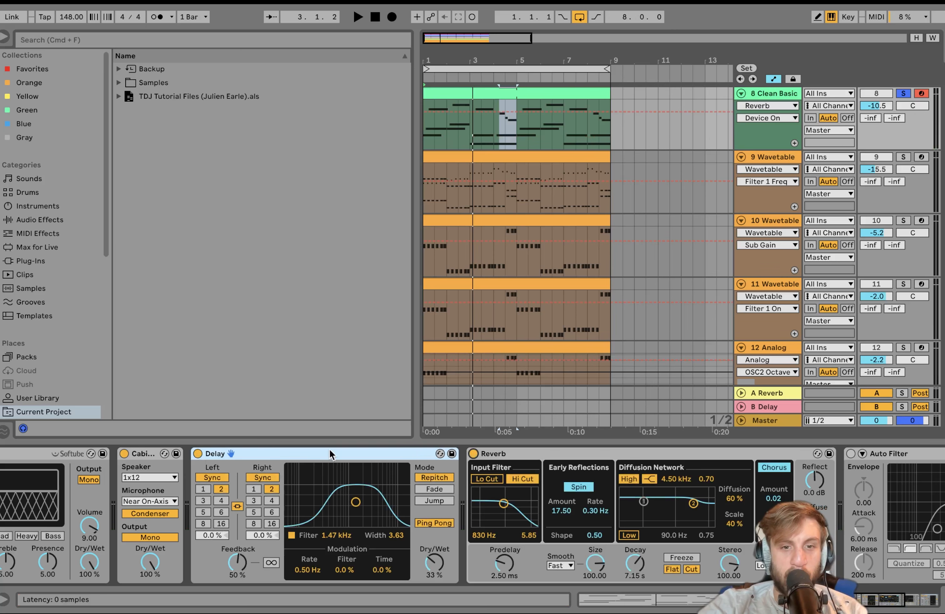
key("space")
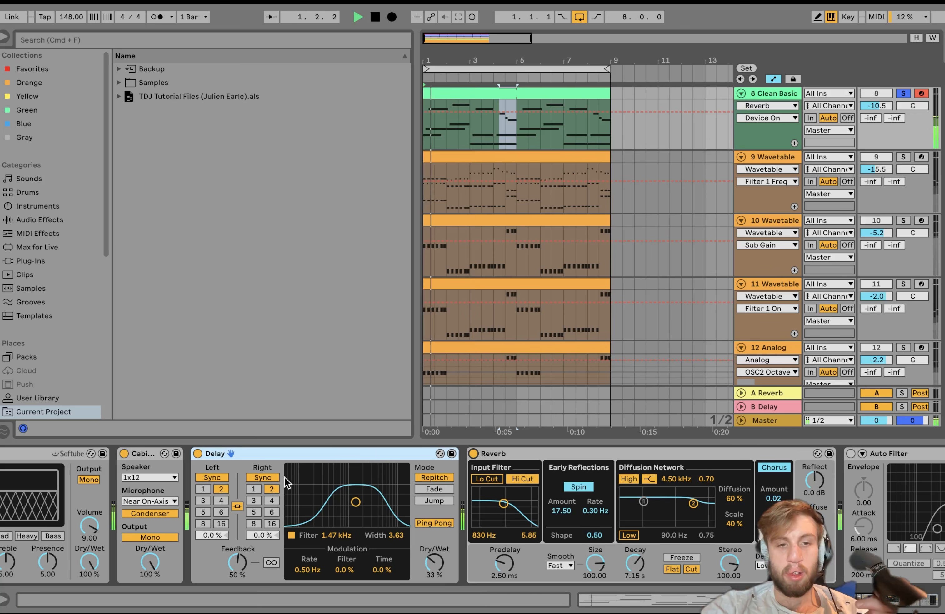
scroll(286, 482, "right", 3)
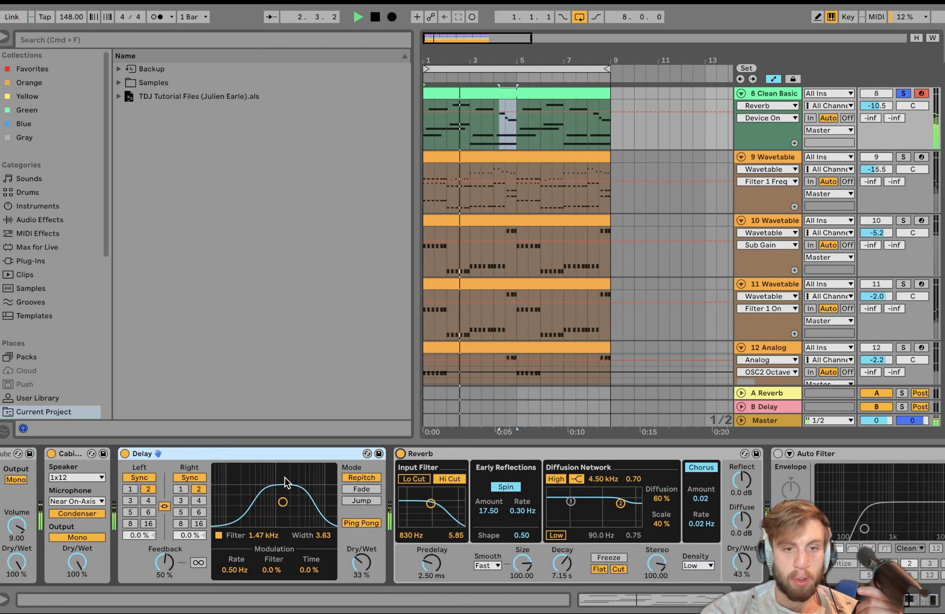
scroll(284, 478, "right", 3)
scroll(285, 477, "right", 2)
key("space")
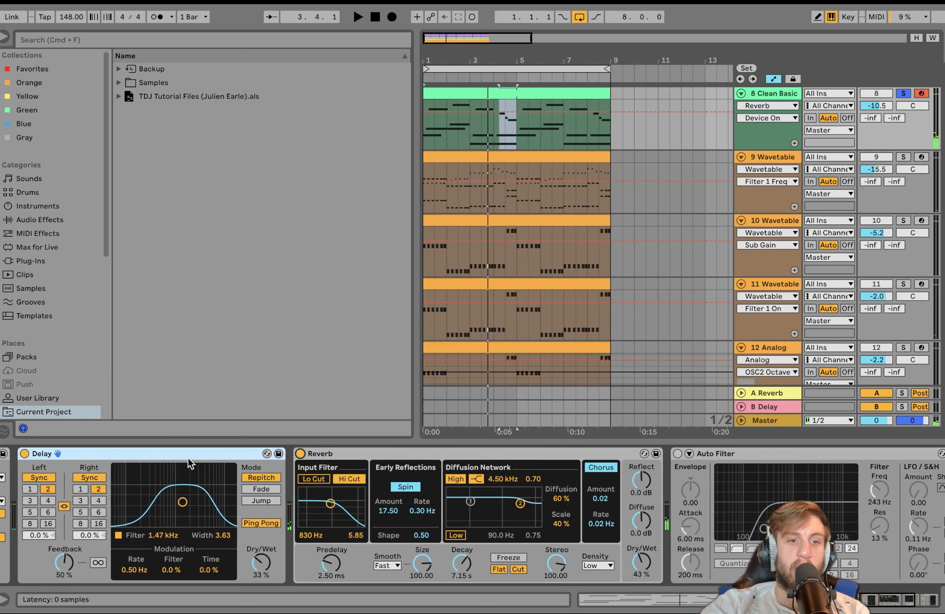
Turn the guitar's Auto Filter and sidechained Compressor back on while playing the track
key("space")
scroll(392, 509, "right", 15)
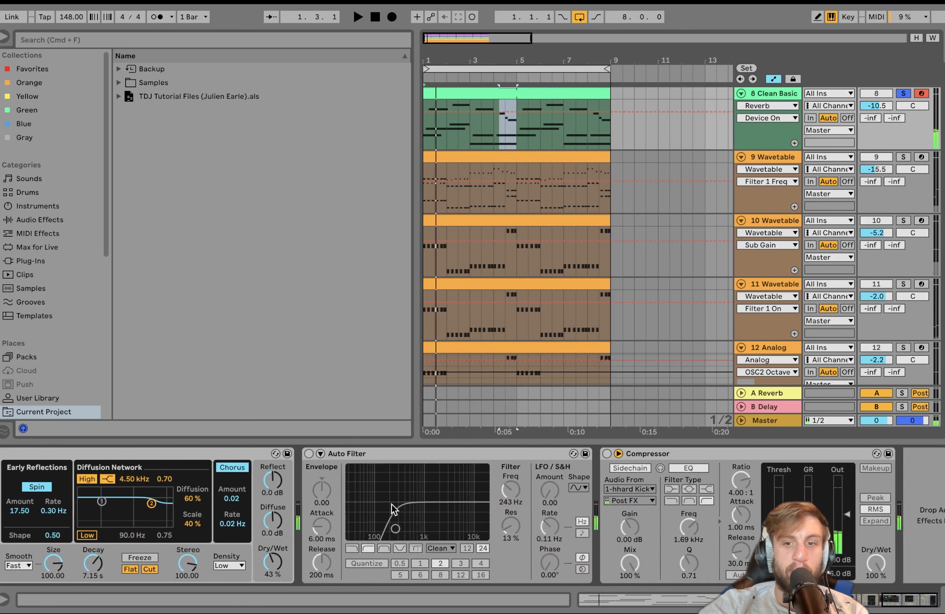
left_click(308, 454)
key("space")
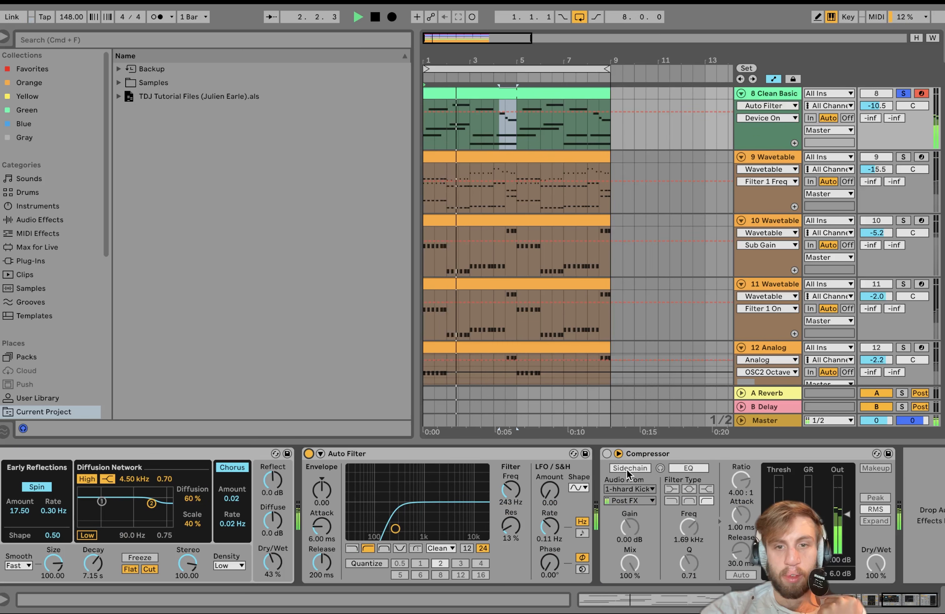
left_click(607, 454)
key("space")
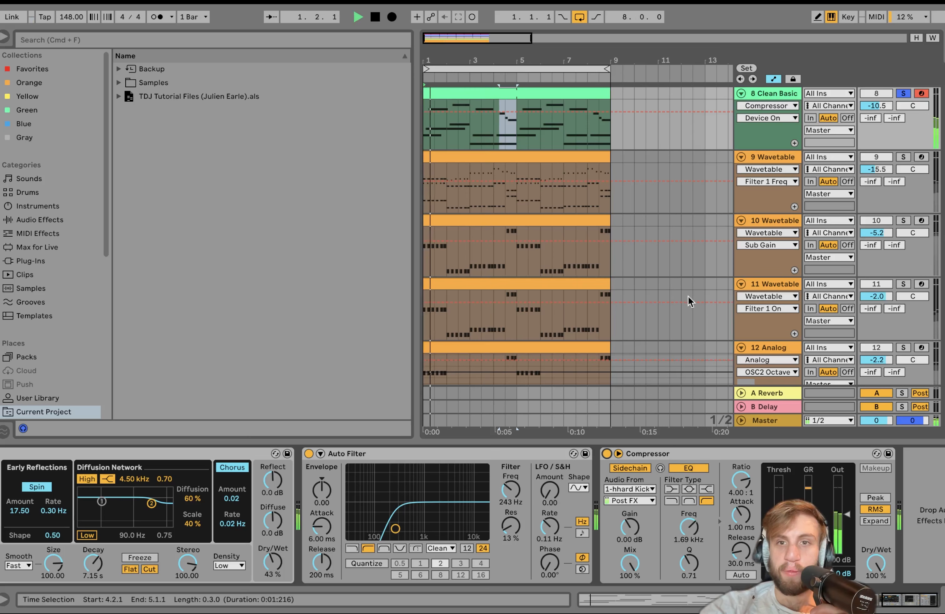
Solo the Arp track together with the guitar and play both while viewing their effect chains
scroll(713, 263, "up", 3)
scroll(737, 234, "up", 2)
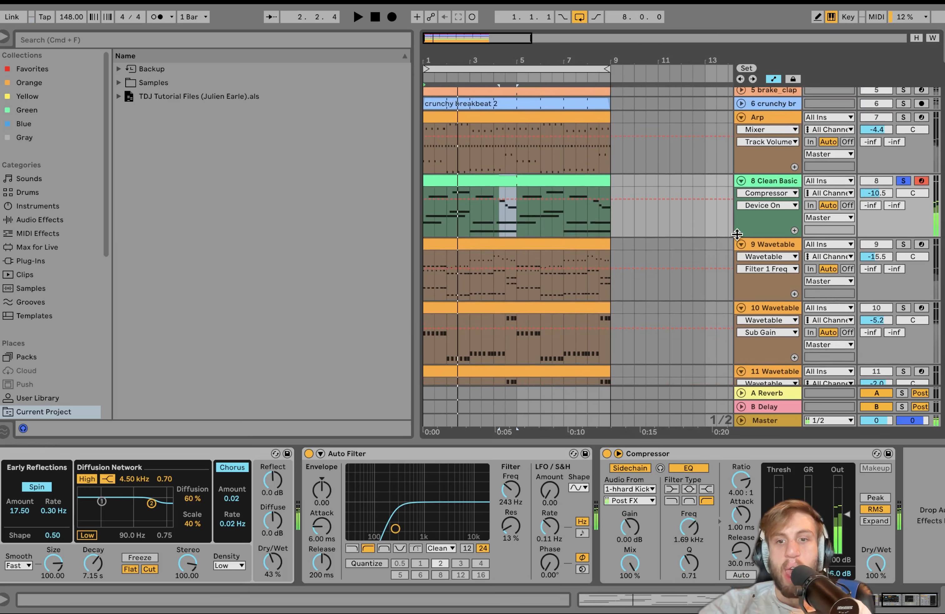
key("space")
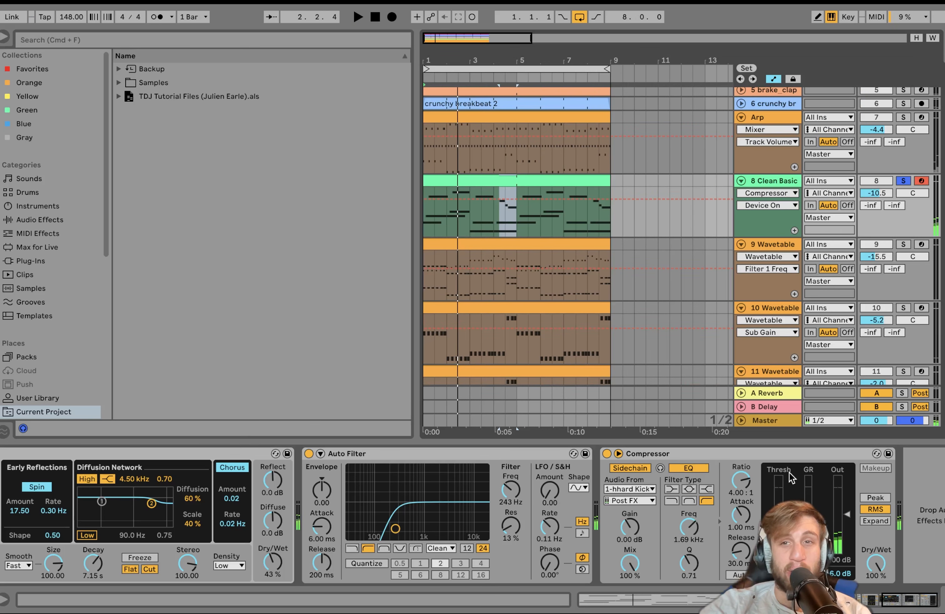
left_click(898, 116)
left_click(768, 116)
key("space")
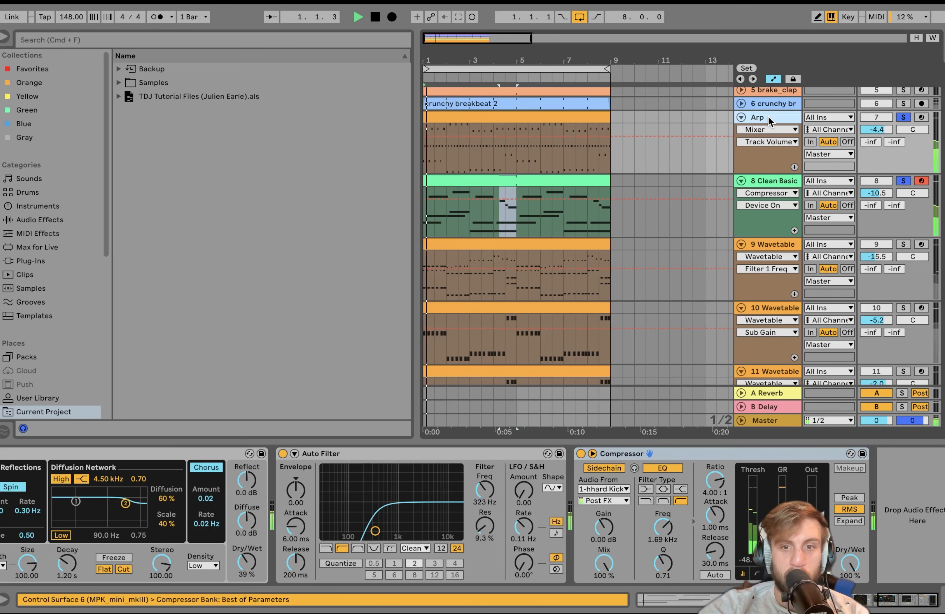
left_click(763, 178)
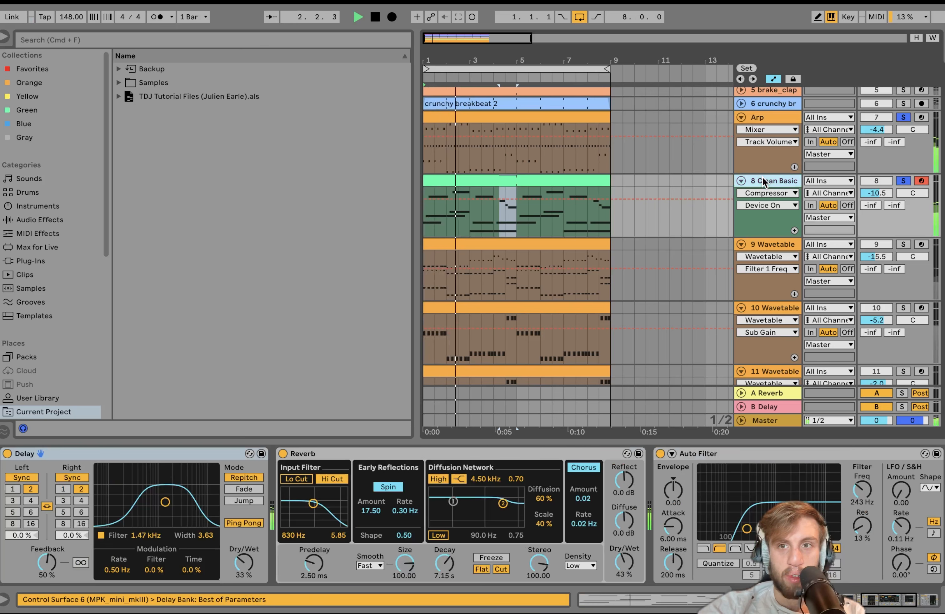
key("space")
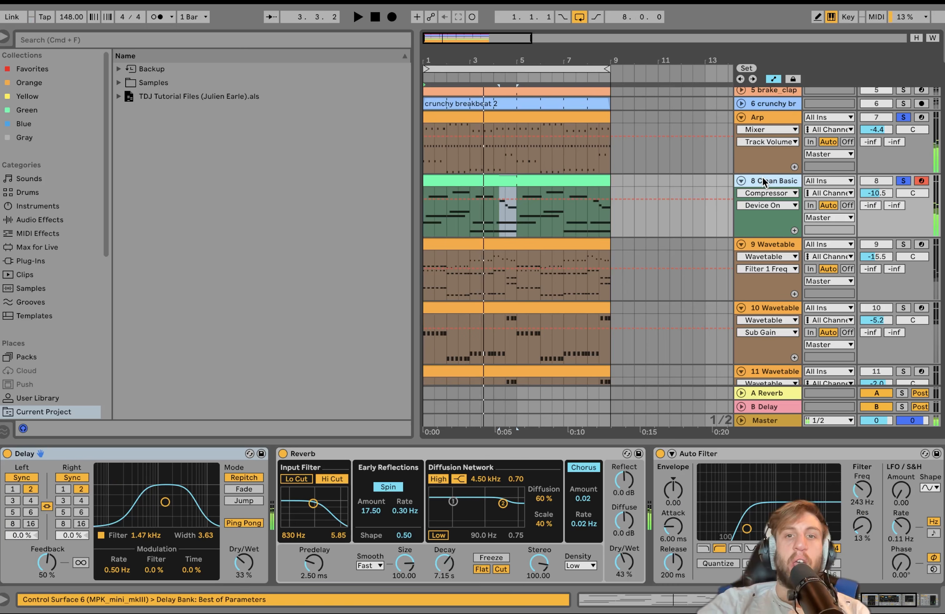
Compare the Arp and guitar effect chains, solo only the guitar and view its chain through to the Compressor
left_click(771, 113)
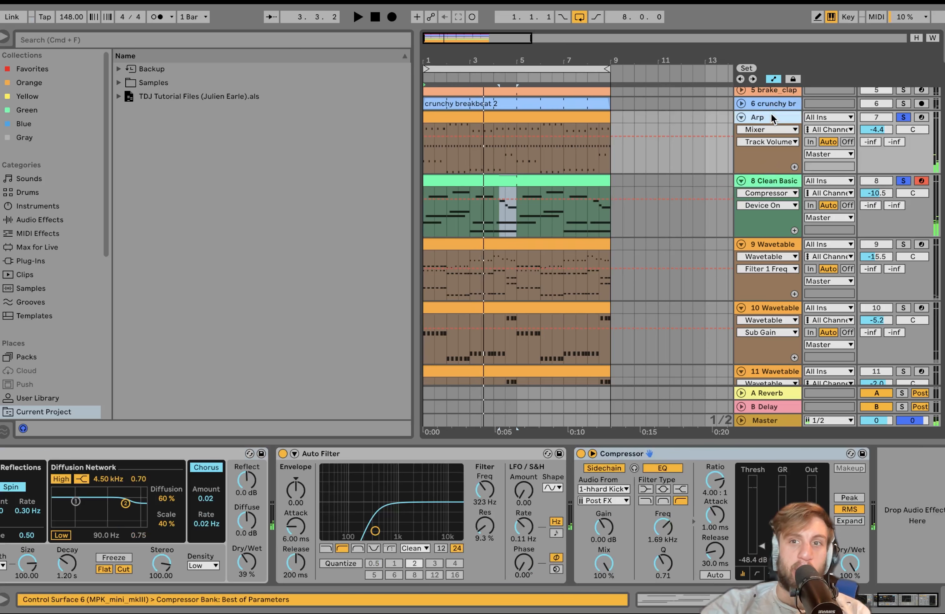
left_click(772, 183)
left_click(900, 181)
left_click(901, 181)
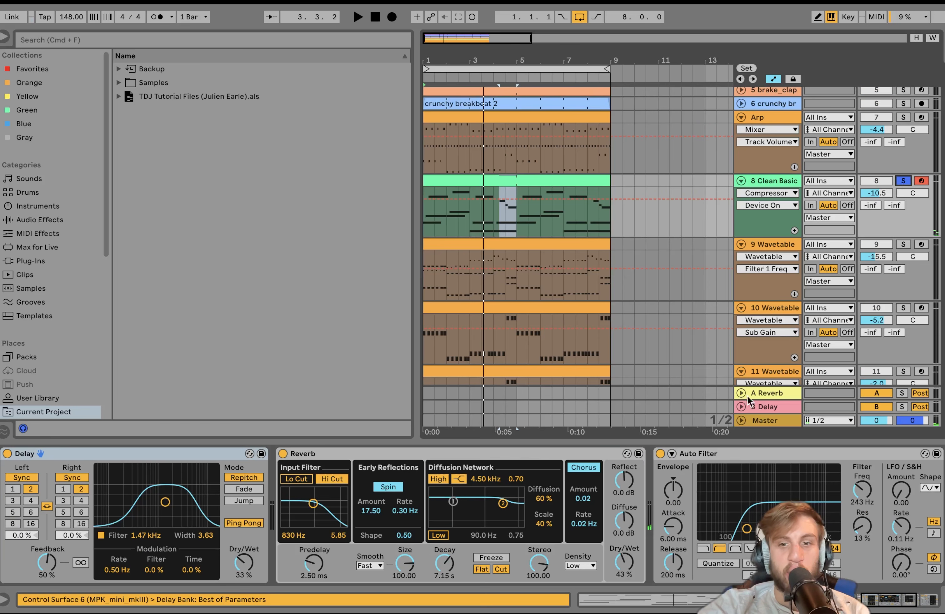
scroll(641, 560, "right", 6)
scroll(643, 563, "right", 4)
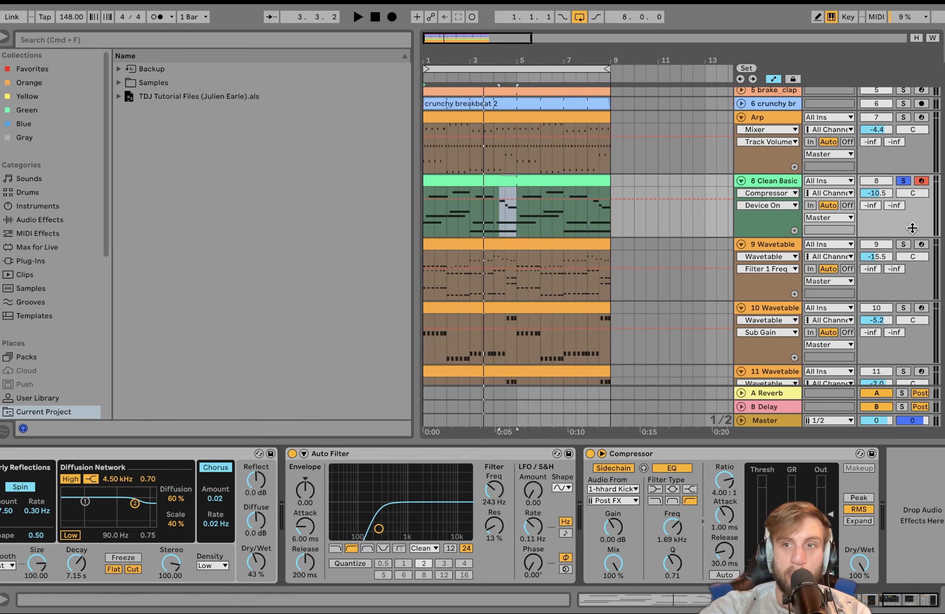
Solo the 9 Wavetable track, play it and open its MIDI clip with the full note range in view
left_click(904, 245)
left_click(501, 244)
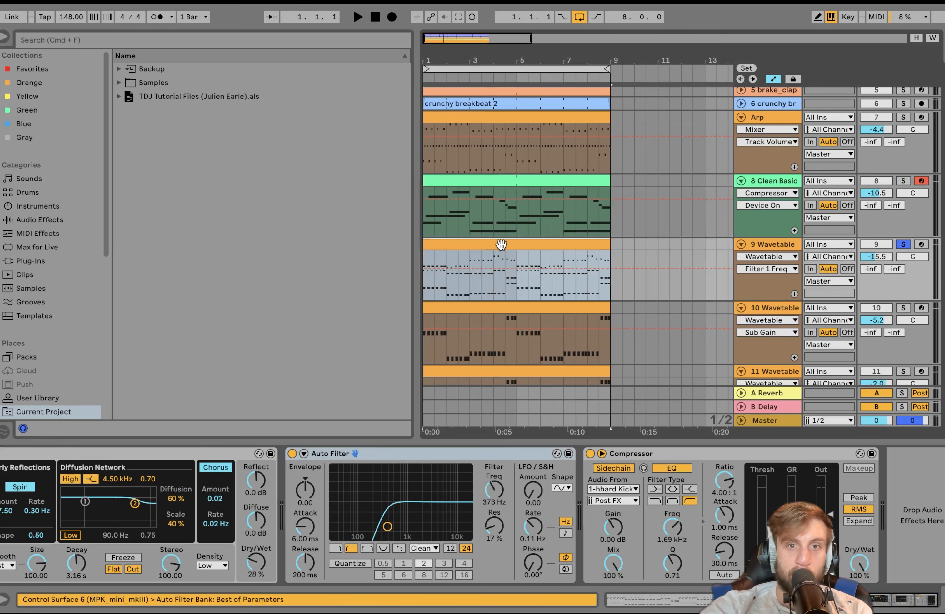
key("space")
double_click(501, 243)
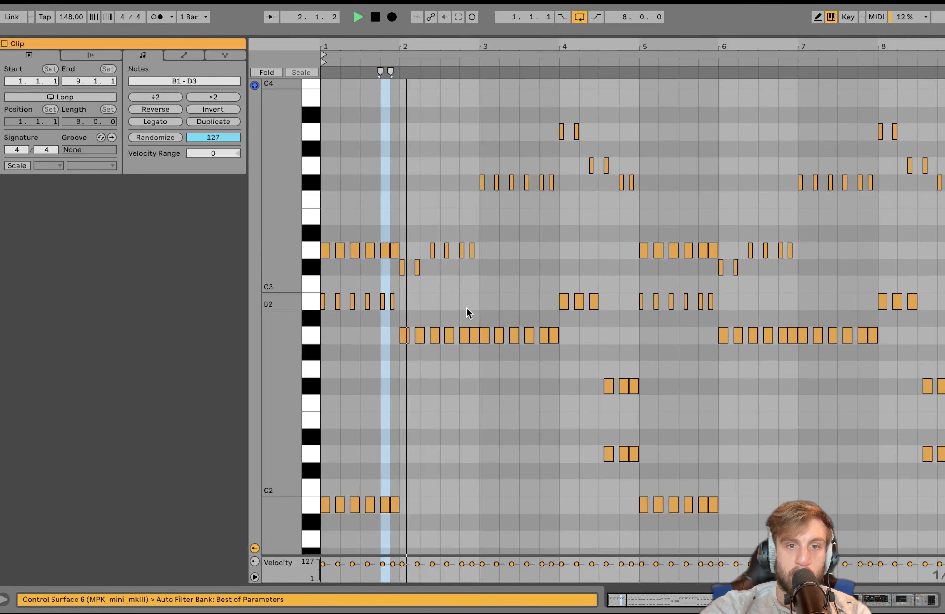
scroll(466, 308, "up", 5)
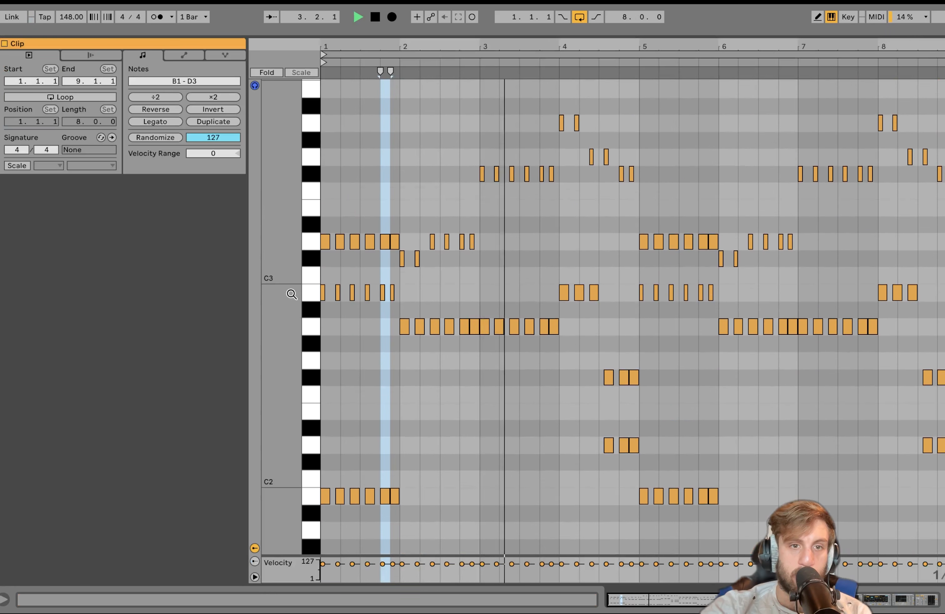
left_click_drag(290, 293, 255, 294)
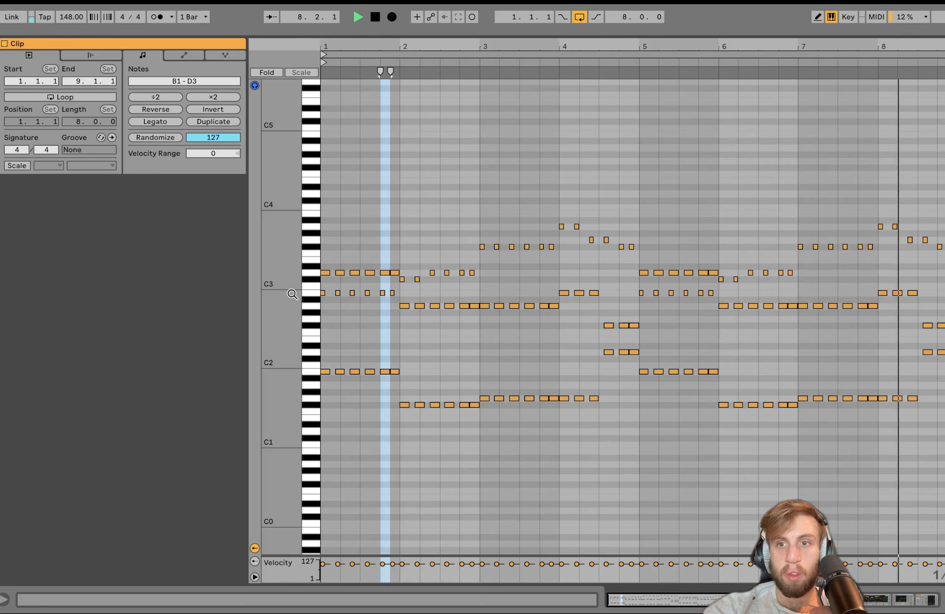
key("space")
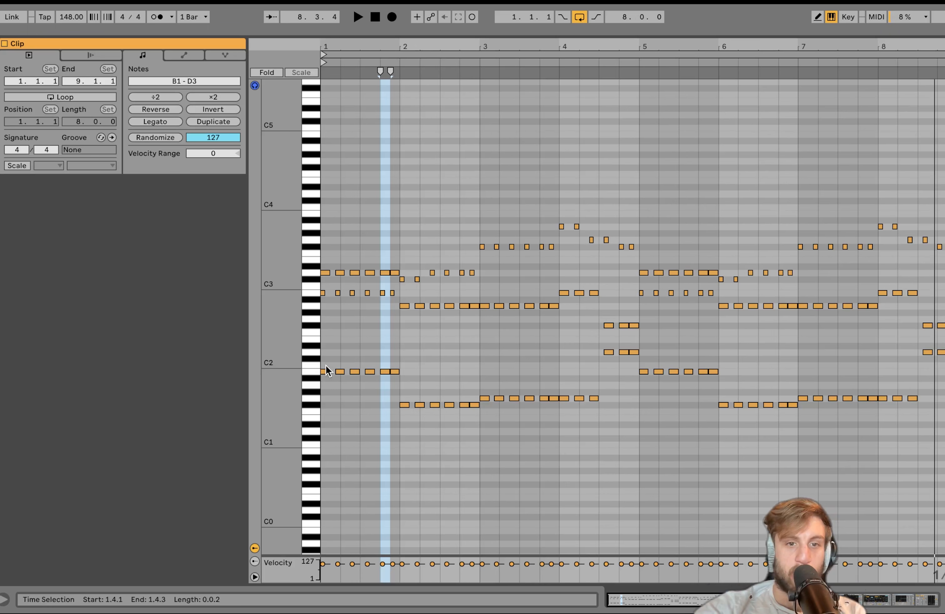
Mark the low notes in bars 1 to 4 of the Wavetable clip and the B2, A2 and F#2 note rows
left_click_drag(326, 364, 421, 408)
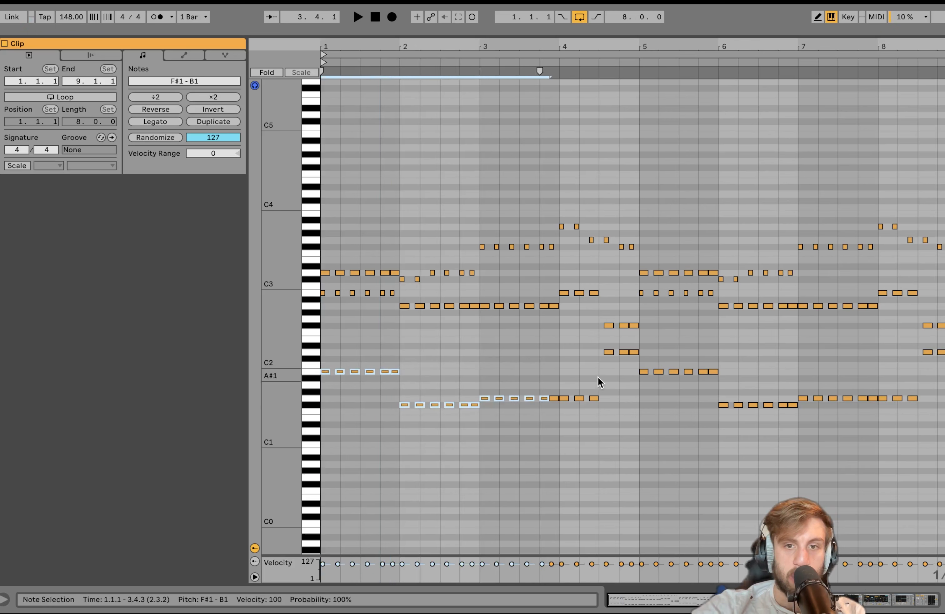
left_click_drag(599, 378, 624, 352)
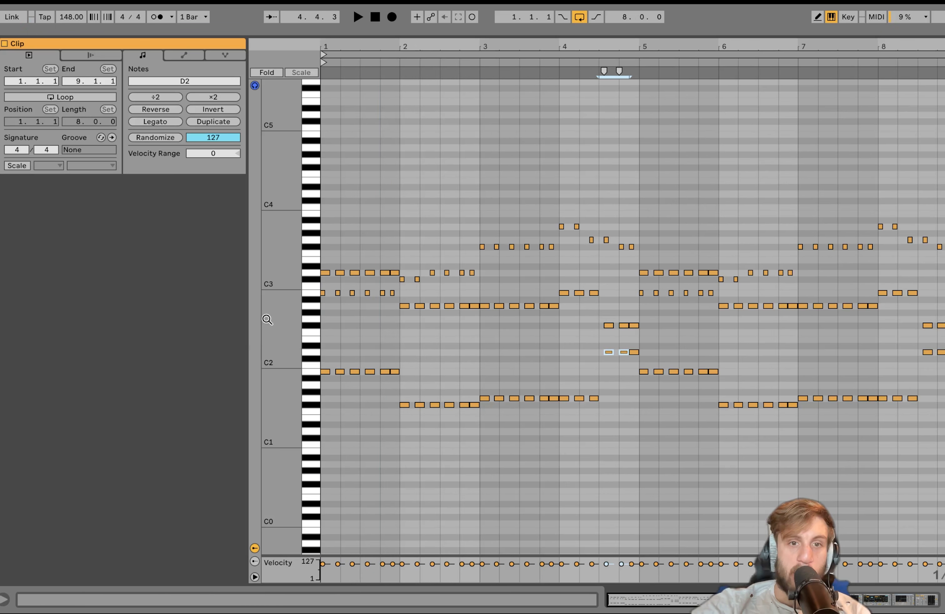
left_click(312, 295)
left_click(313, 305)
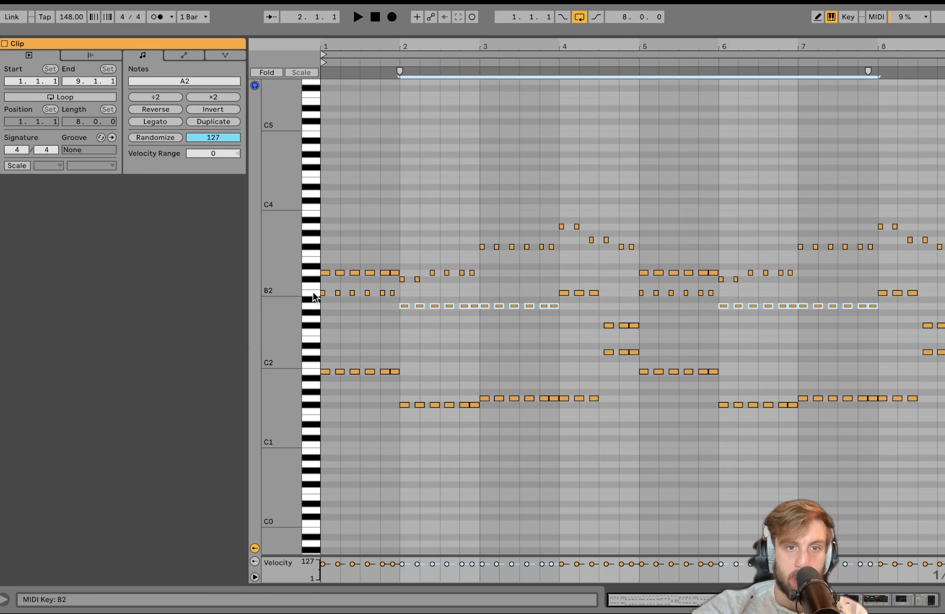
left_click(314, 292)
left_click(311, 324)
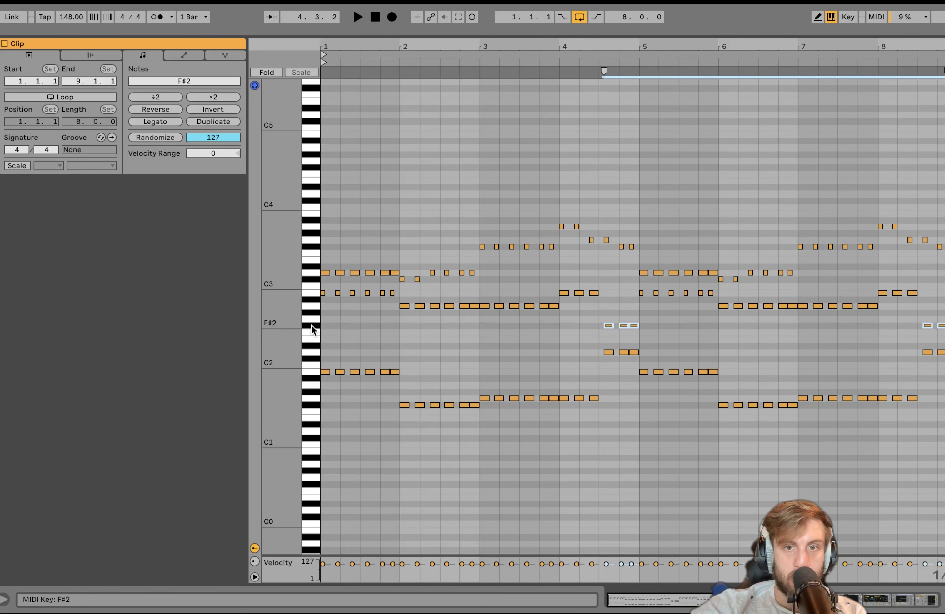
Select the clip's D3, F#3, highest and G3 note rows in turn, and play the Wavetable clip again
left_click(310, 273)
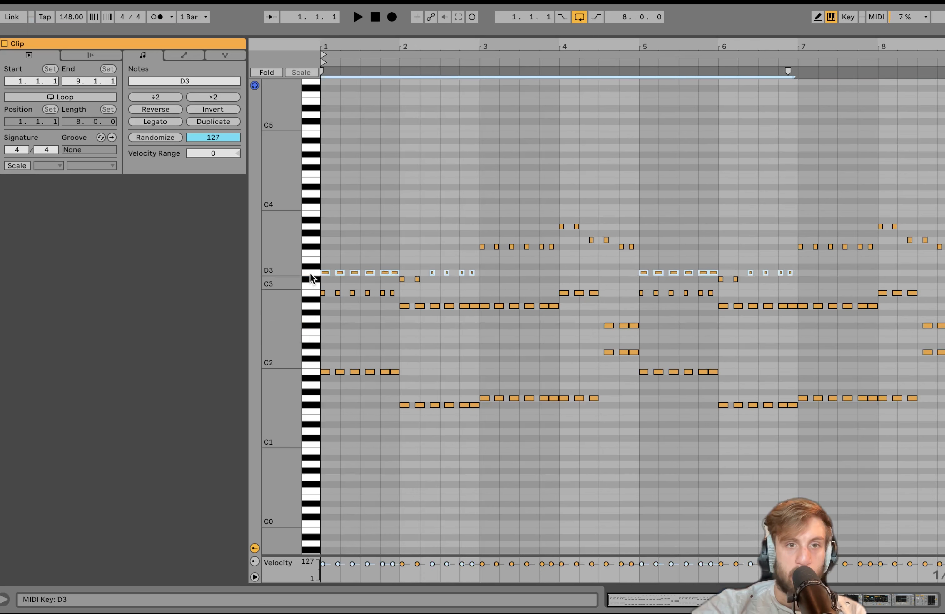
left_click(315, 248)
left_click(314, 224)
left_click(314, 238)
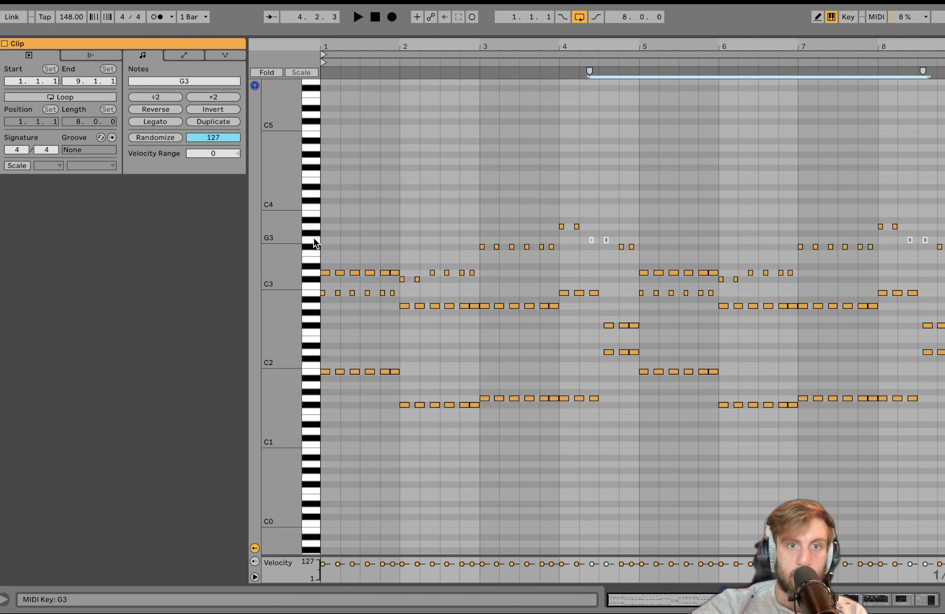
left_click(314, 246)
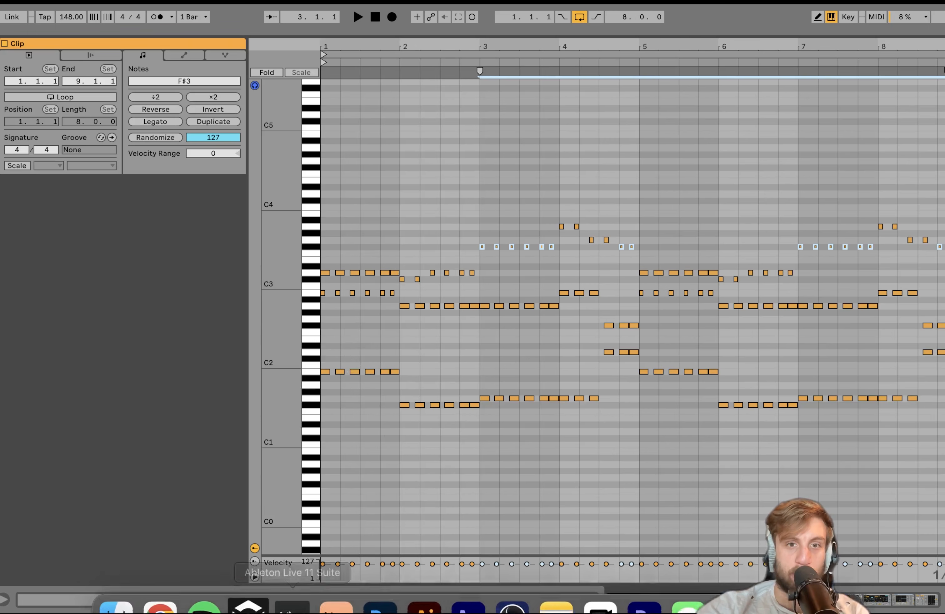
key("space")
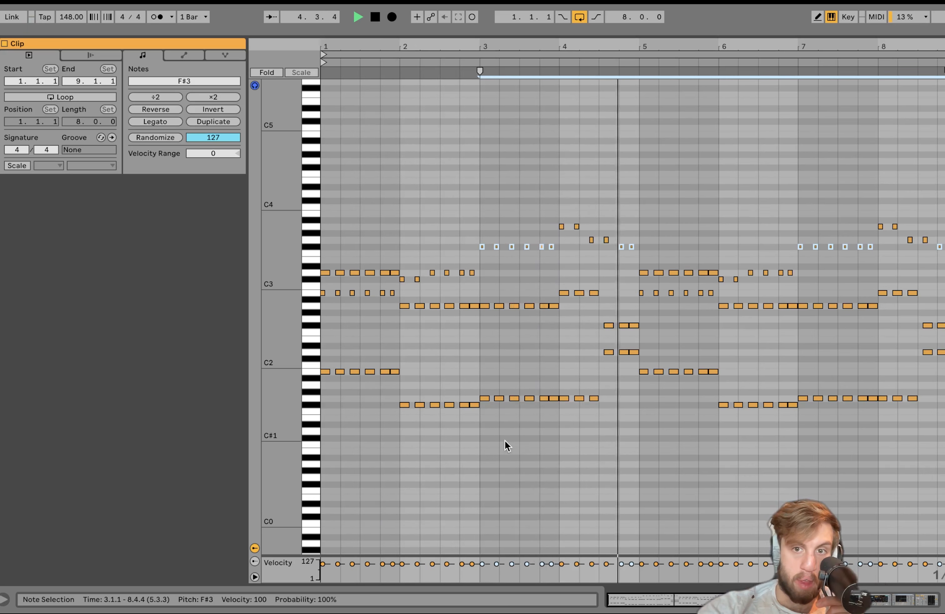
Replay the 9 Wavetable clip, return to the arrangement with the track's devices shown, and select the whole clip
key("space")
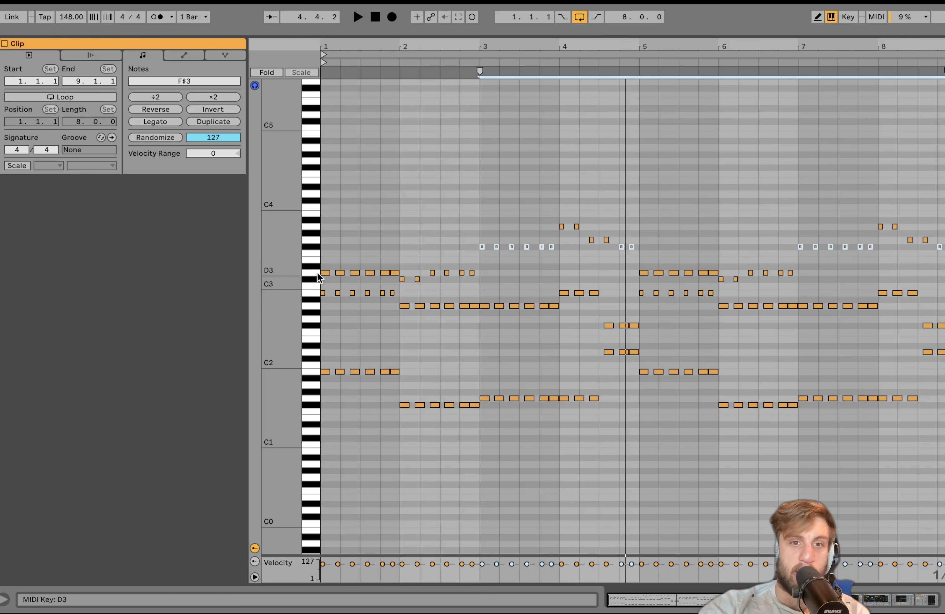
key("space")
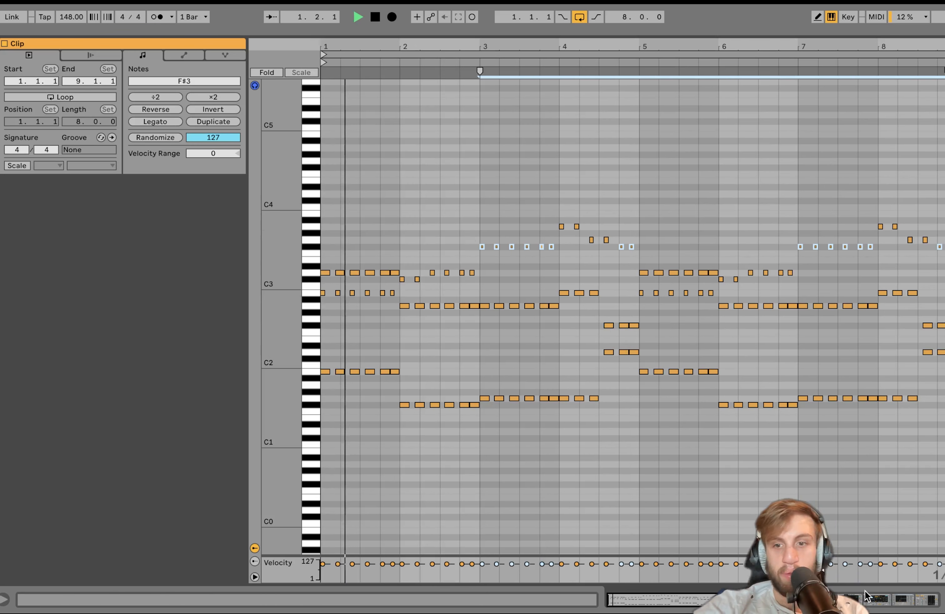
left_click(883, 599)
left_click(514, 106)
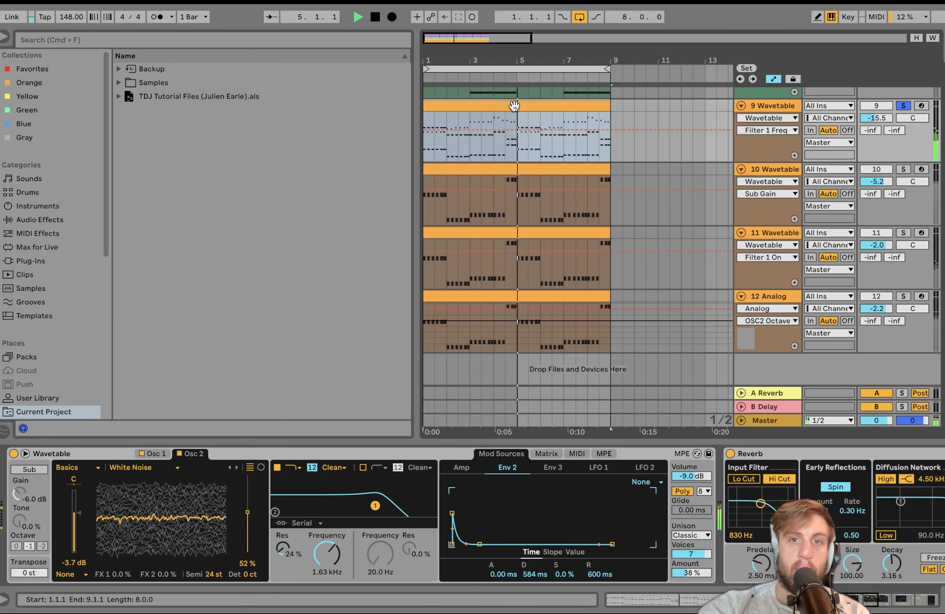
key("space")
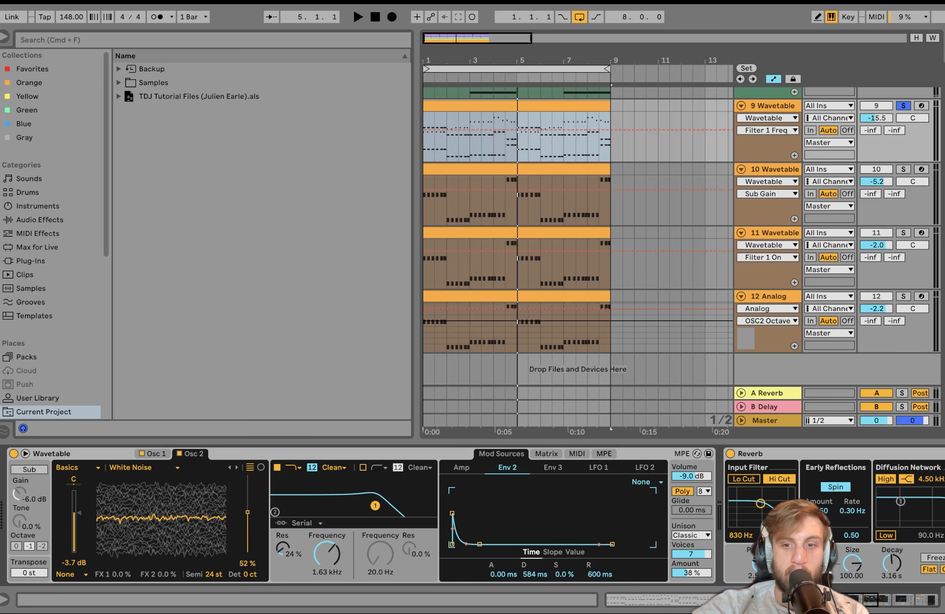
View the 9 Wavetable synth's Osc 1 and Osc 2 settings and its modulation matrix
left_click(158, 453)
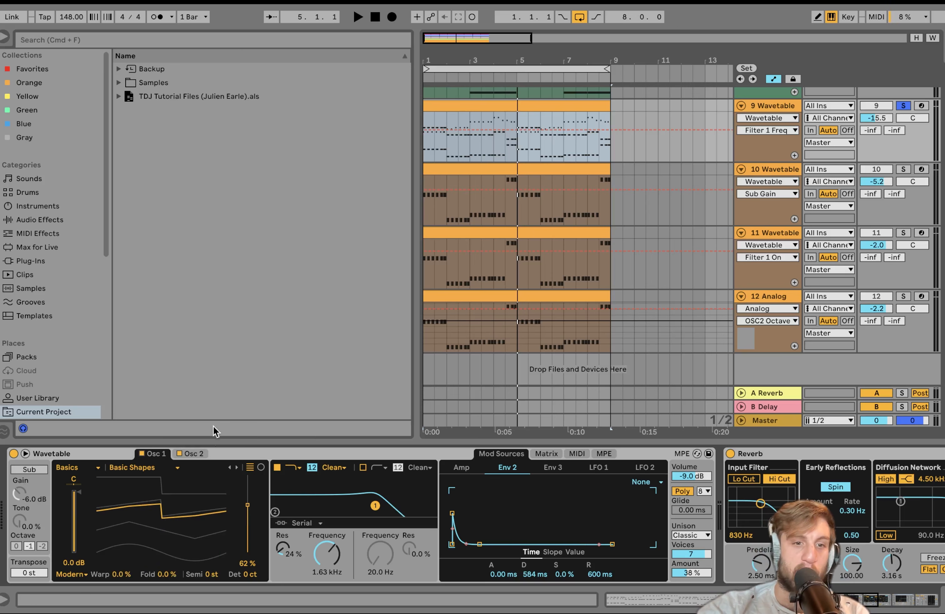
left_click(195, 453)
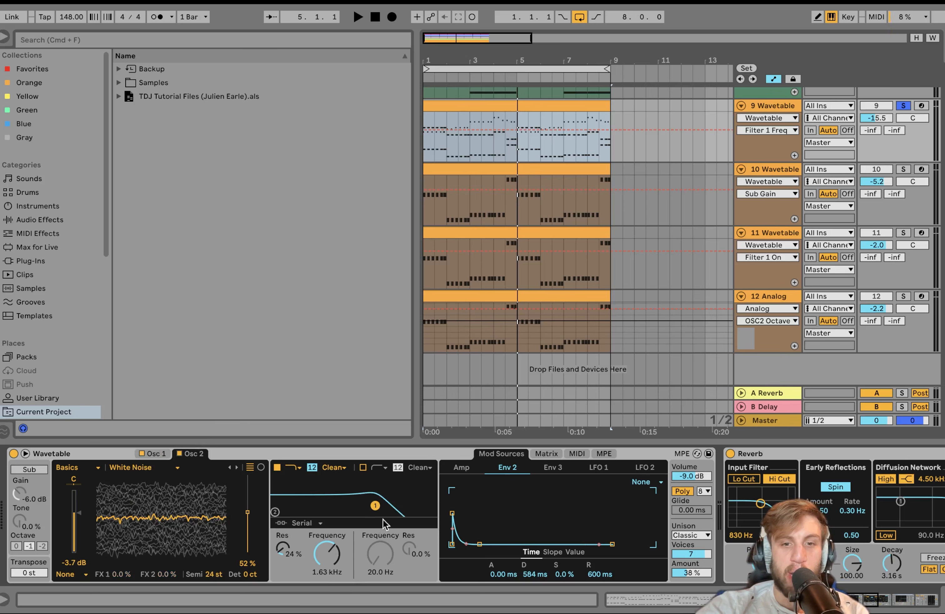
left_click(546, 454)
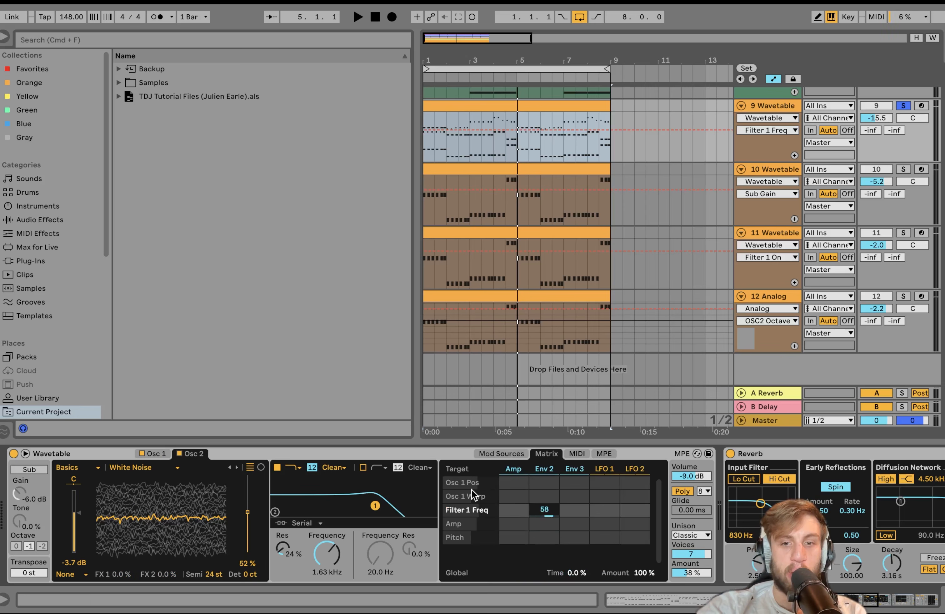
Audition 9 Wavetable with its Filter 1 frequency lowered to about 213 Hz, and reset the frequency to 1.63 kHz
key("space")
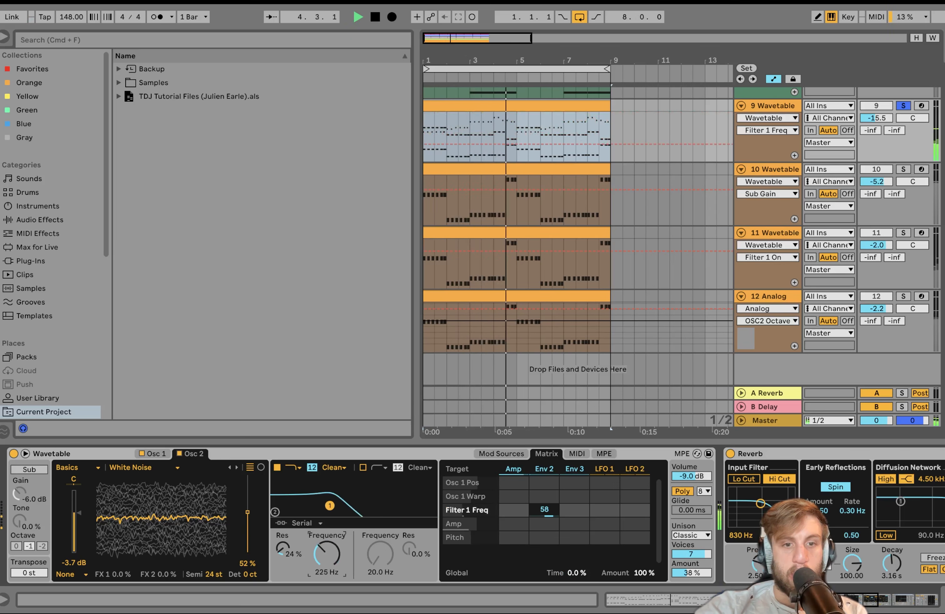
key("space")
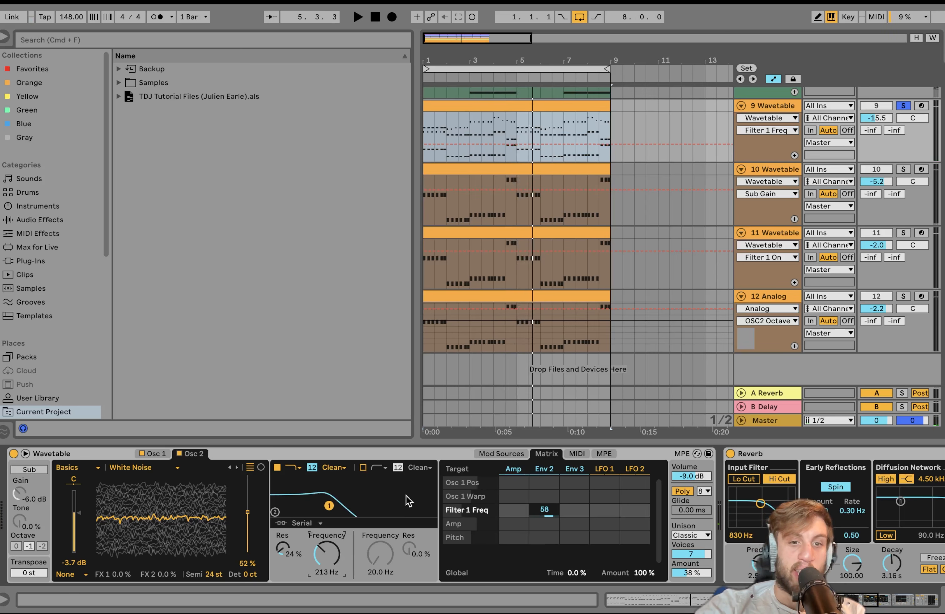
key("Delete")
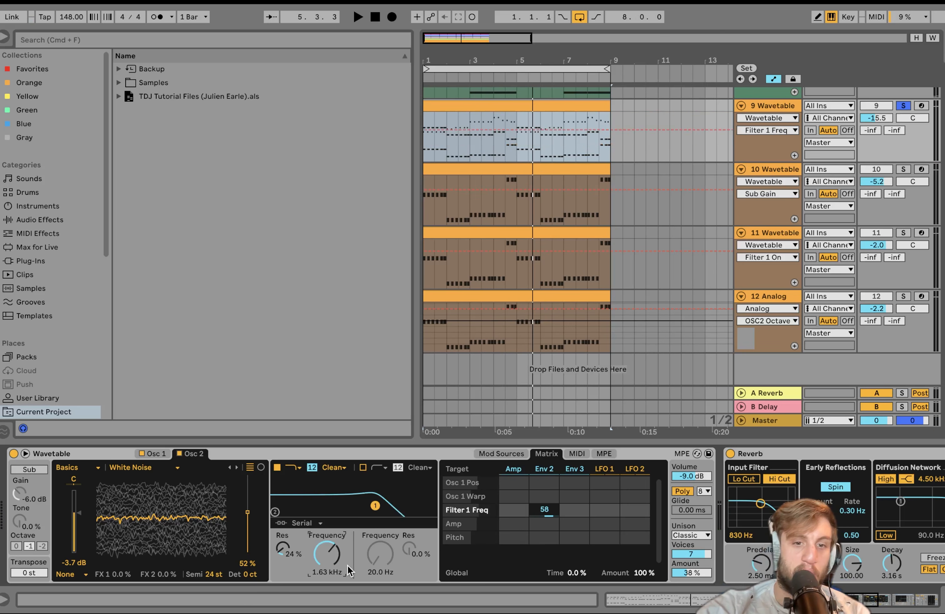
Play 9 Wavetable and look along its device chain through the Reverb, Auto Filter and Compressor
key("space")
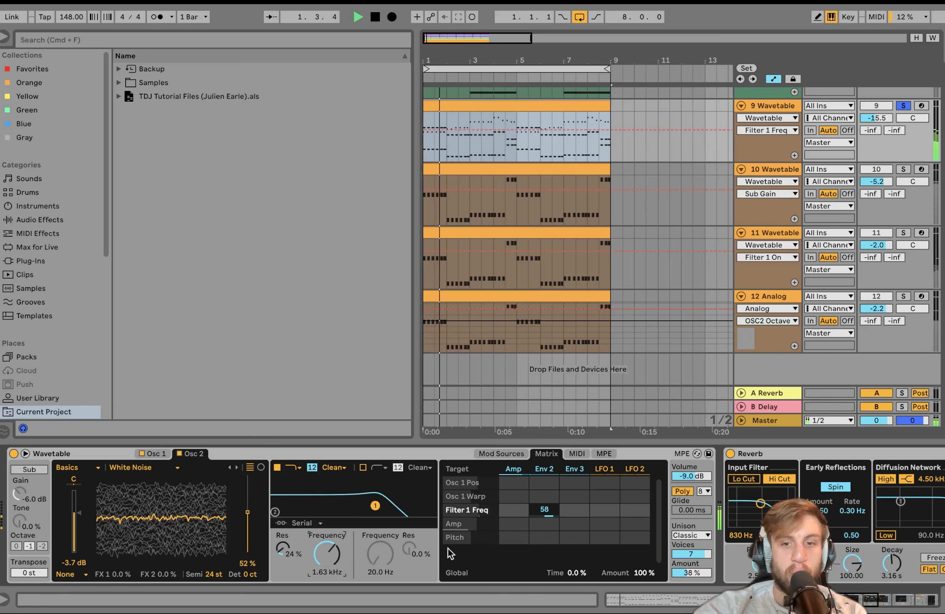
scroll(558, 577, "right", 2)
scroll(558, 577, "right", 10)
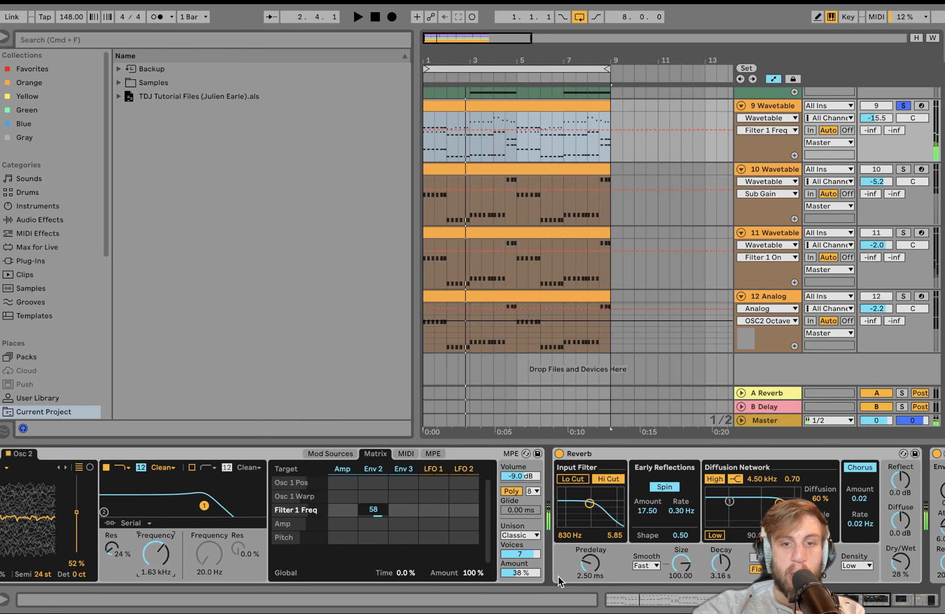
scroll(562, 507, "right", 20)
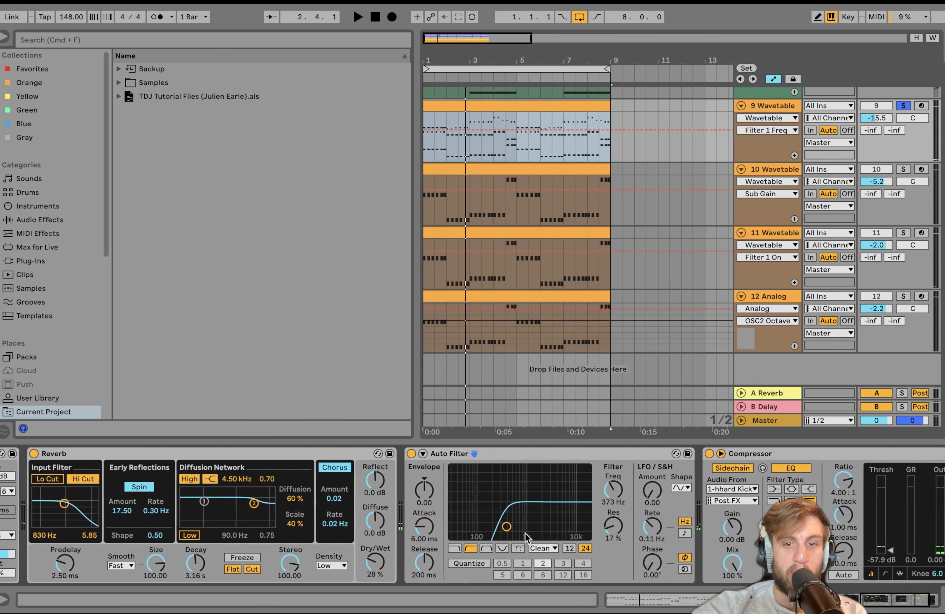
scroll(215, 578, "left", 20)
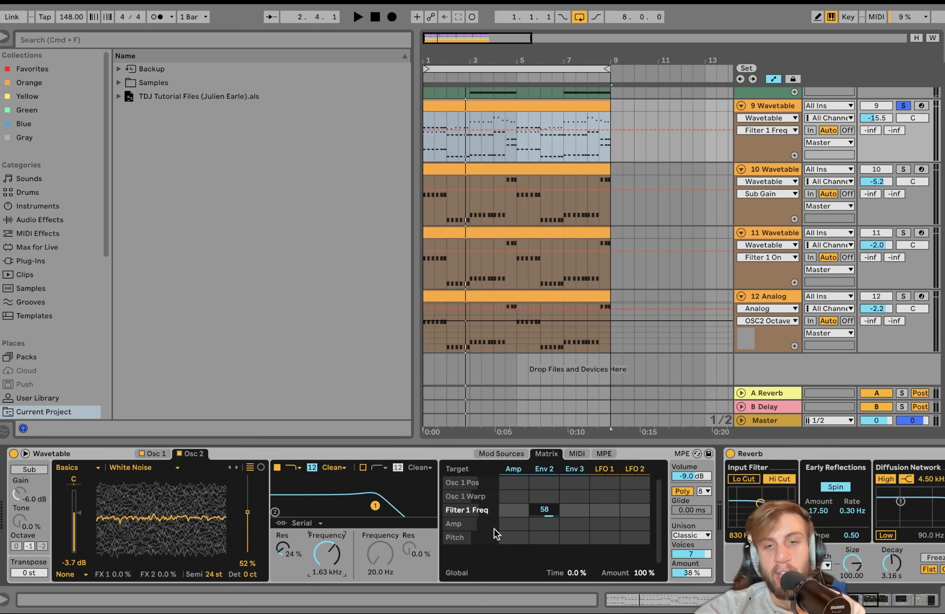
Select the Wavetable device, replay the track briefly, and examine the effect settings through to the sidechained Compressor
scroll(476, 468, "right", 11)
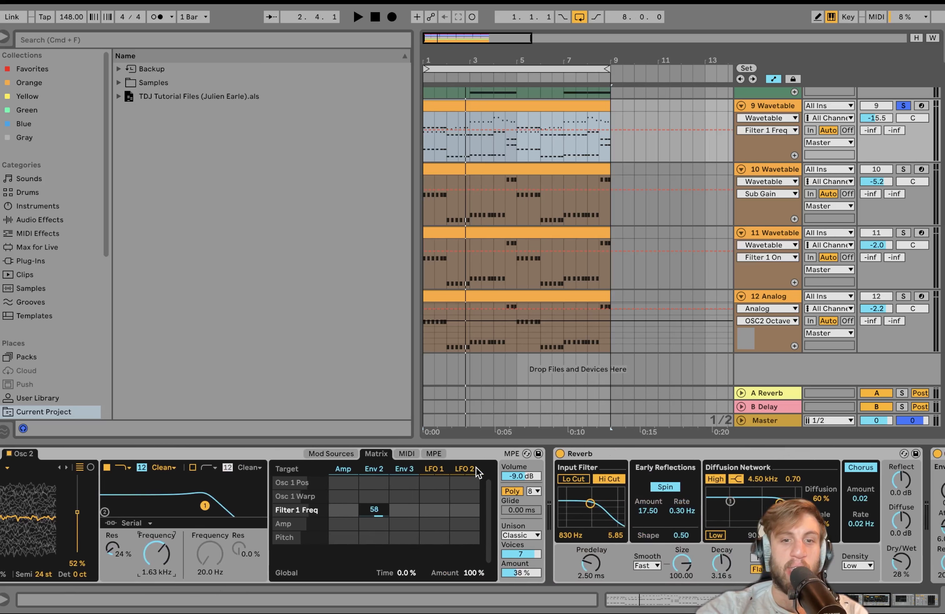
left_click(484, 453)
scroll(484, 454, "right", 20)
key("space")
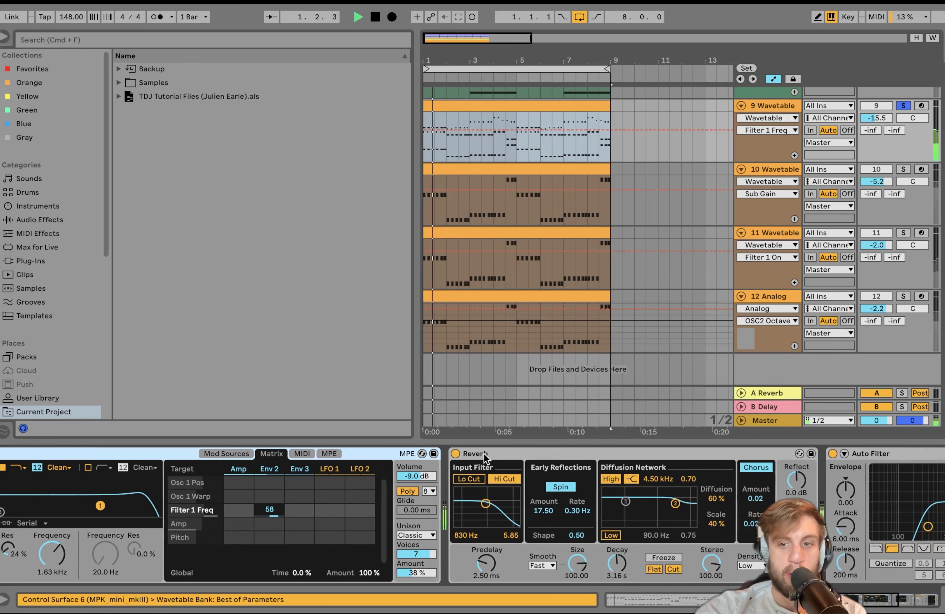
key("space")
scroll(483, 454, "right", 6)
scroll(330, 556, "right", 11)
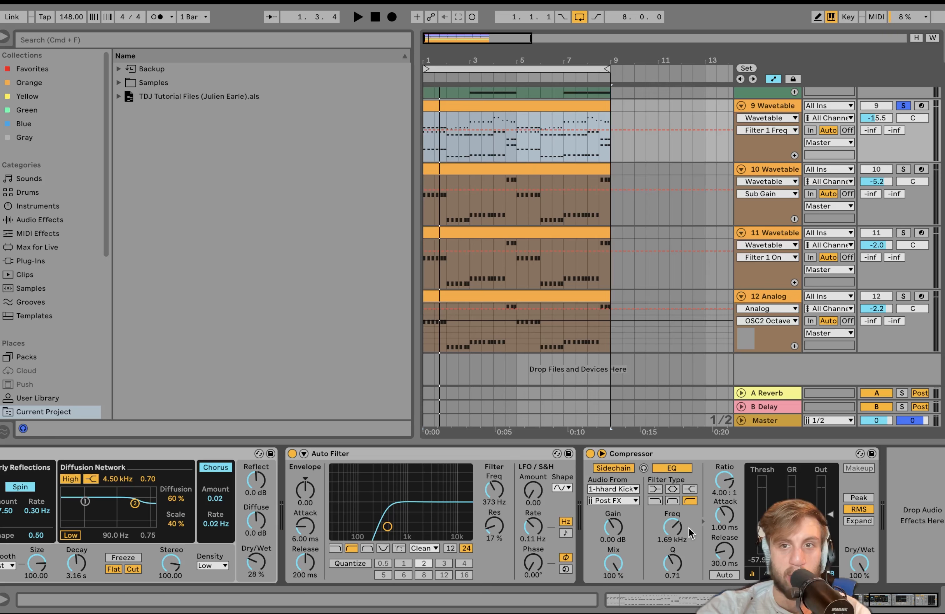
Solo the 10 Wavetable, 11 Wavetable and 12 Analog tracks together and play them
left_click(778, 169)
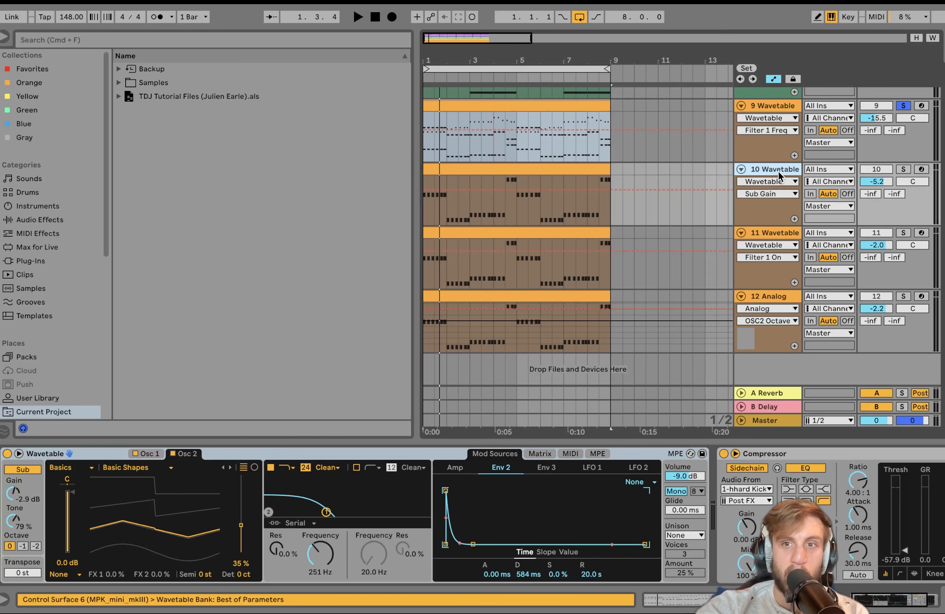
left_click(788, 295, "shift")
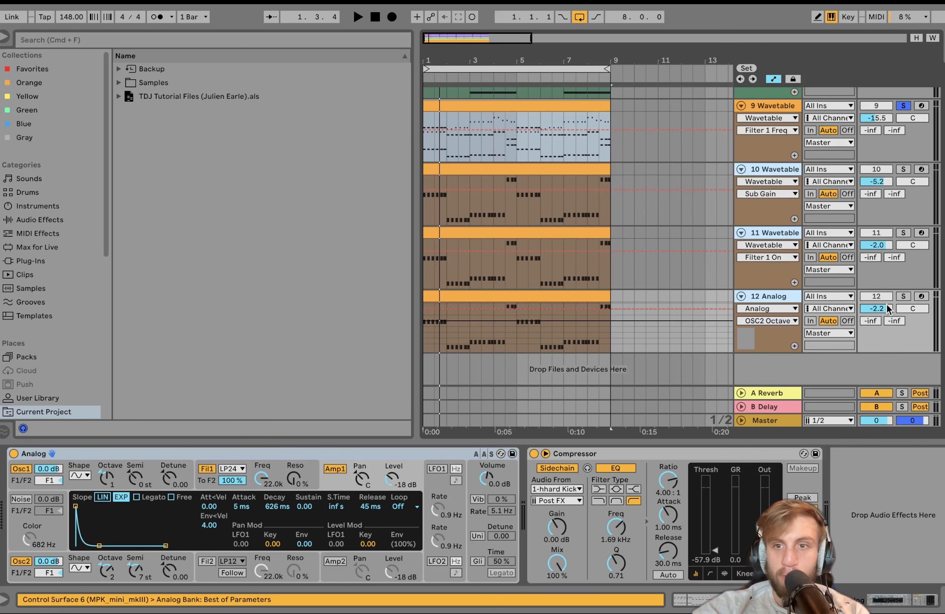
left_click(900, 297)
key("space")
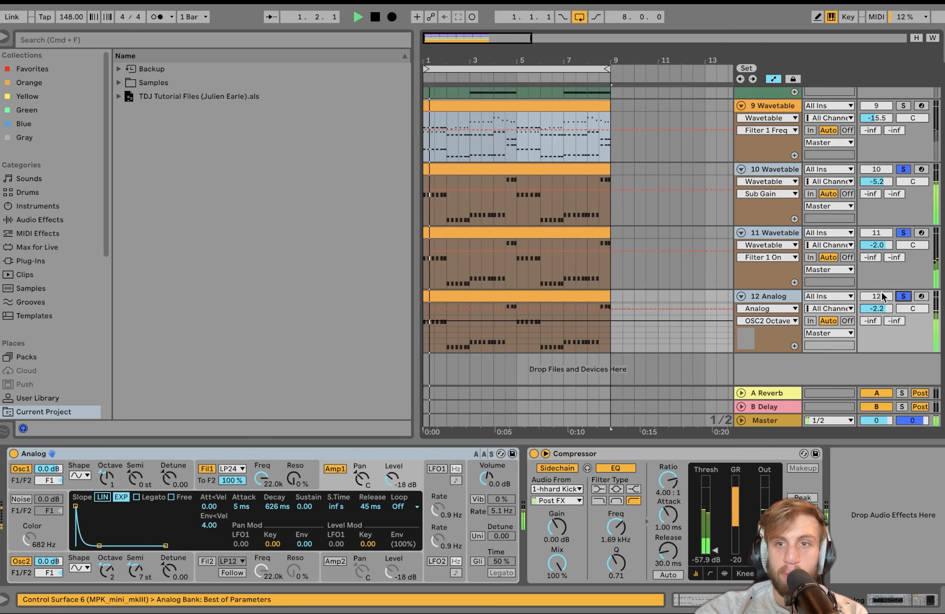
Select only the 10 Wavetable track, open its MIDI clip, and play it with the B0 note row selected
left_click(764, 170)
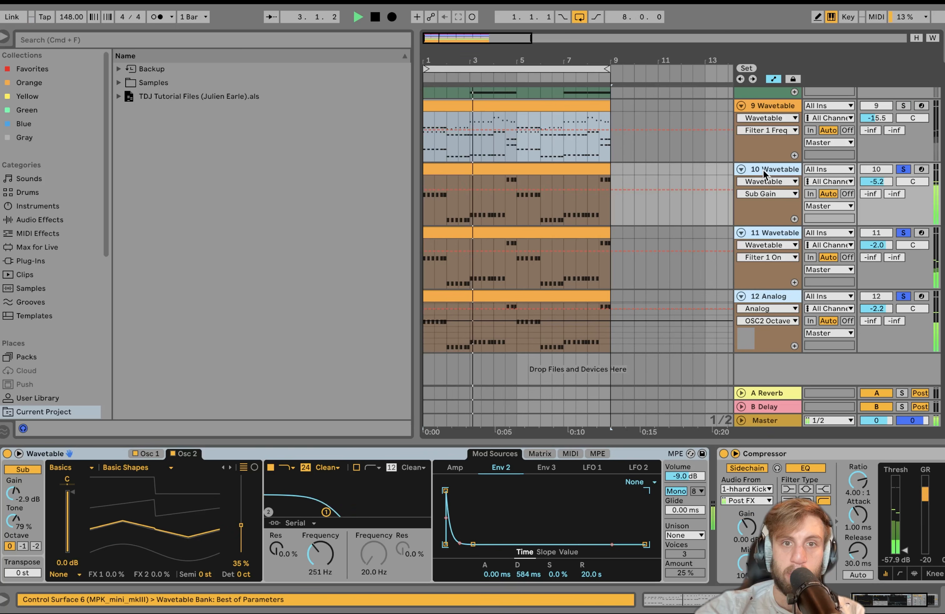
left_click(763, 168)
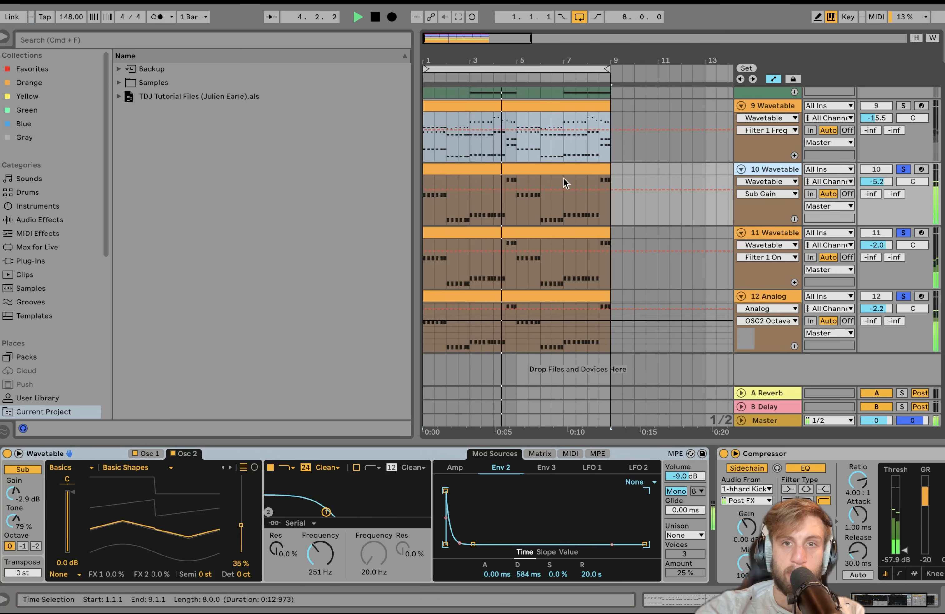
double_click(549, 169)
key("space")
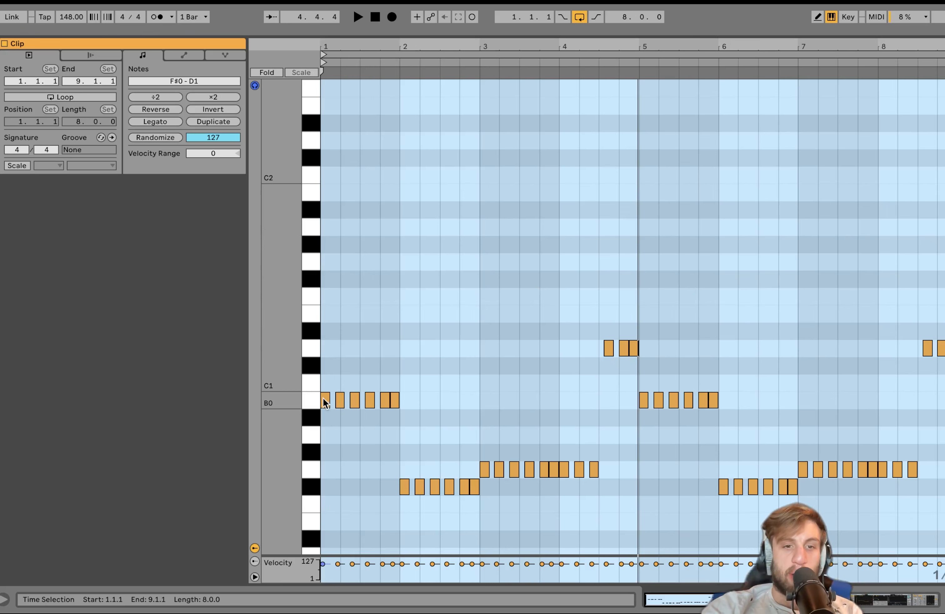
left_click(314, 397)
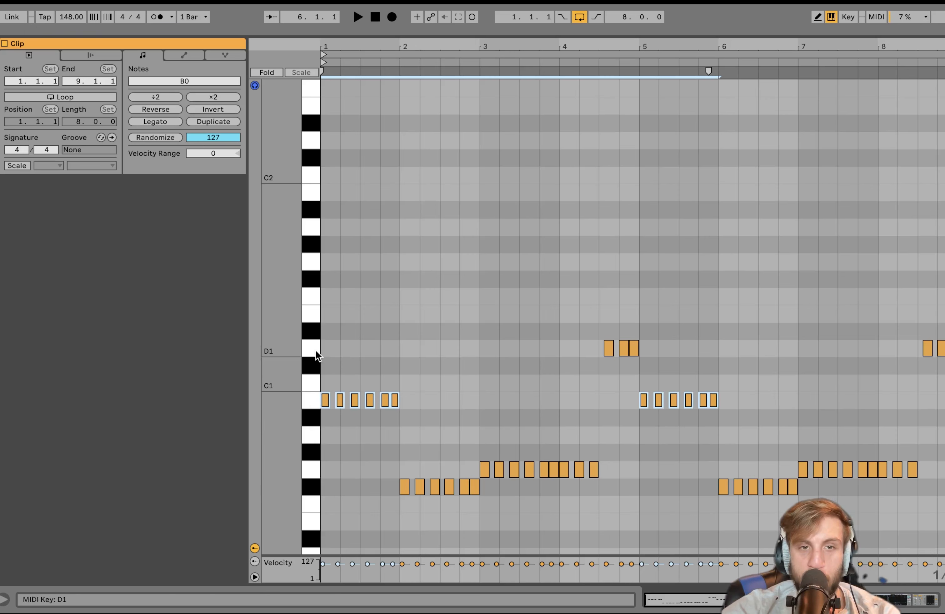
key("space")
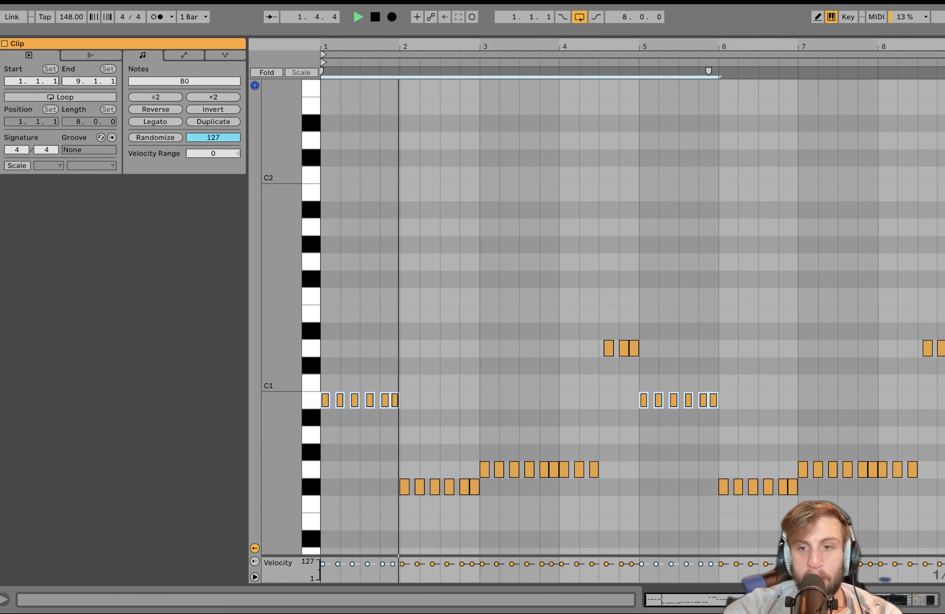
Return to the 10 Wavetable device view, add 9 Wavetable to the soloed tracks, and play the layers together
key("shift+Tab")
key("space")
scroll(762, 304, "up", 3)
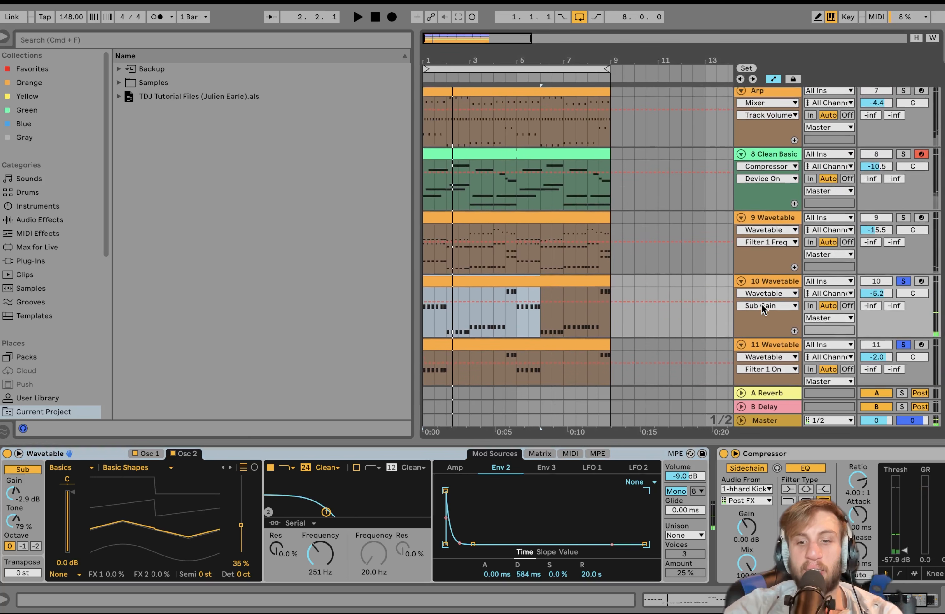
left_click(904, 218)
key("space")
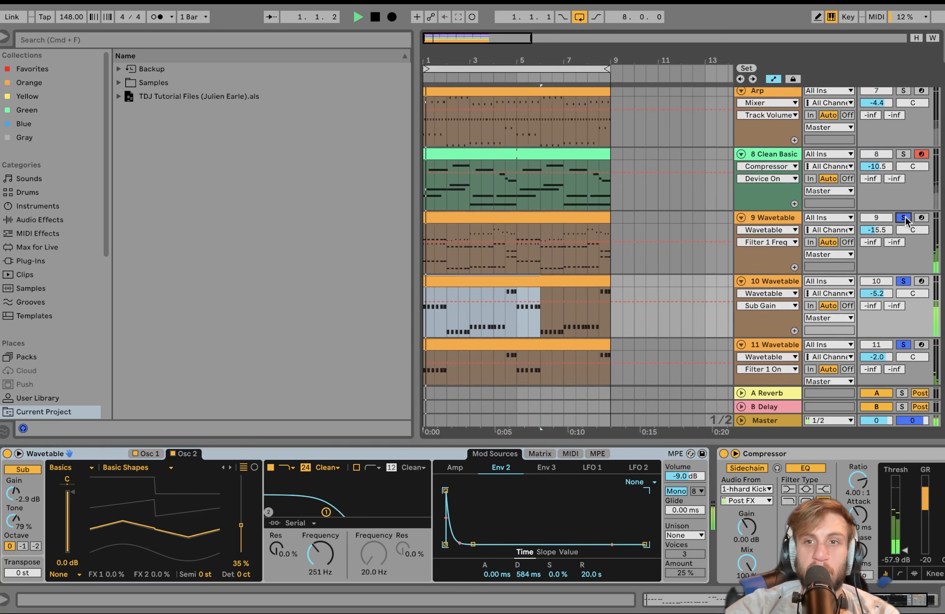
scroll(906, 219, "down", 3)
scroll(905, 217, "up", 2)
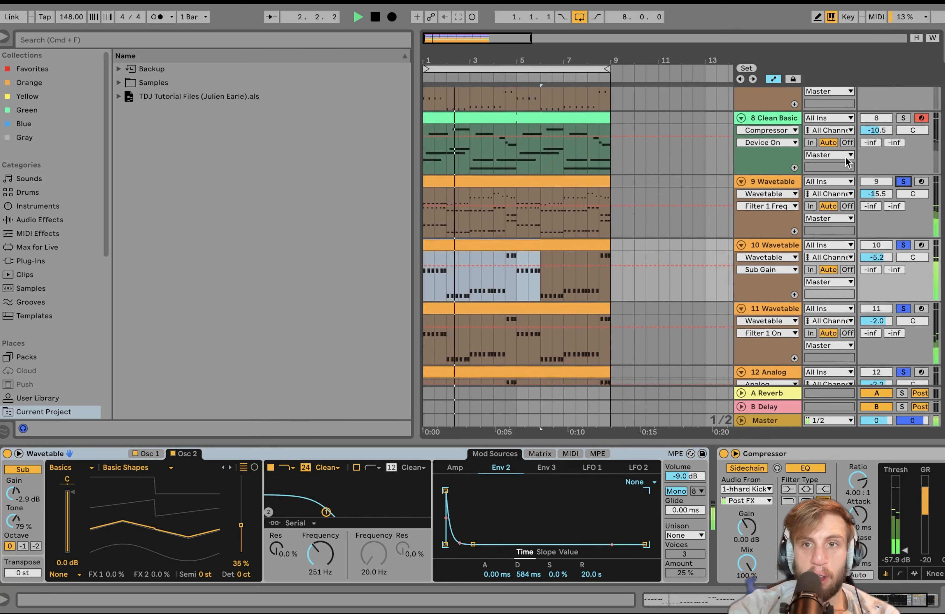
key("space")
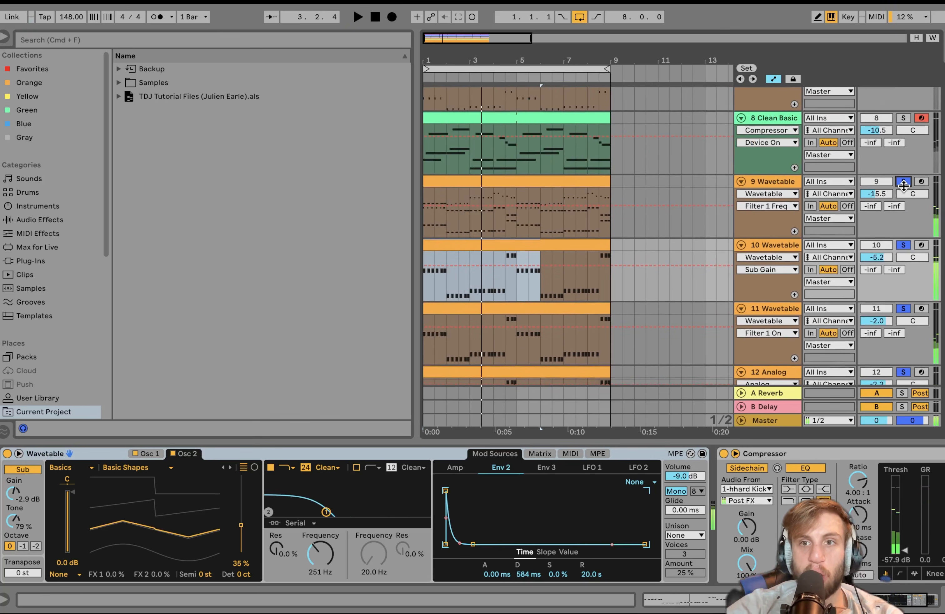
Solo only the 10 Wavetable track, select its whole clip, and play it briefly
left_click(904, 183)
left_click(765, 248)
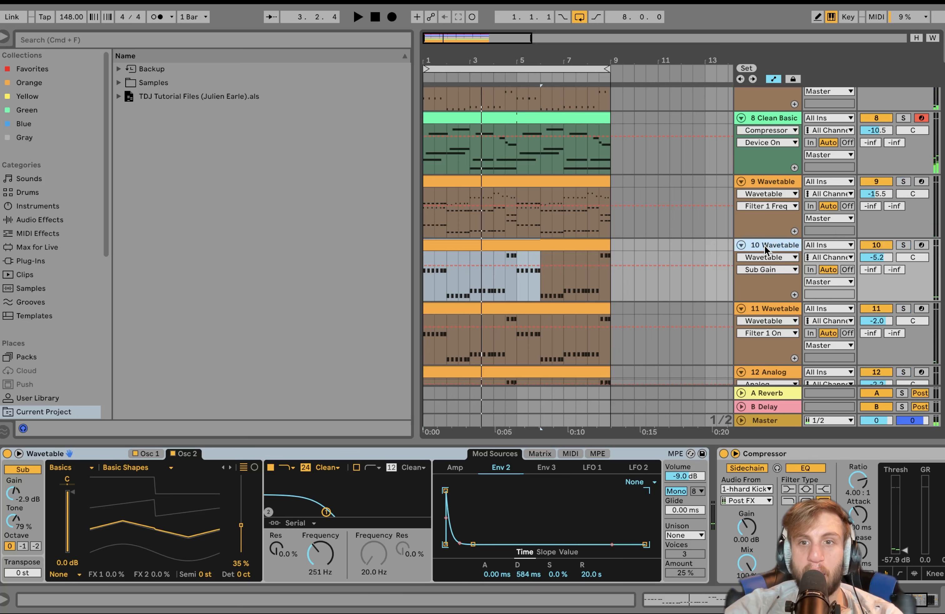
left_click(904, 245)
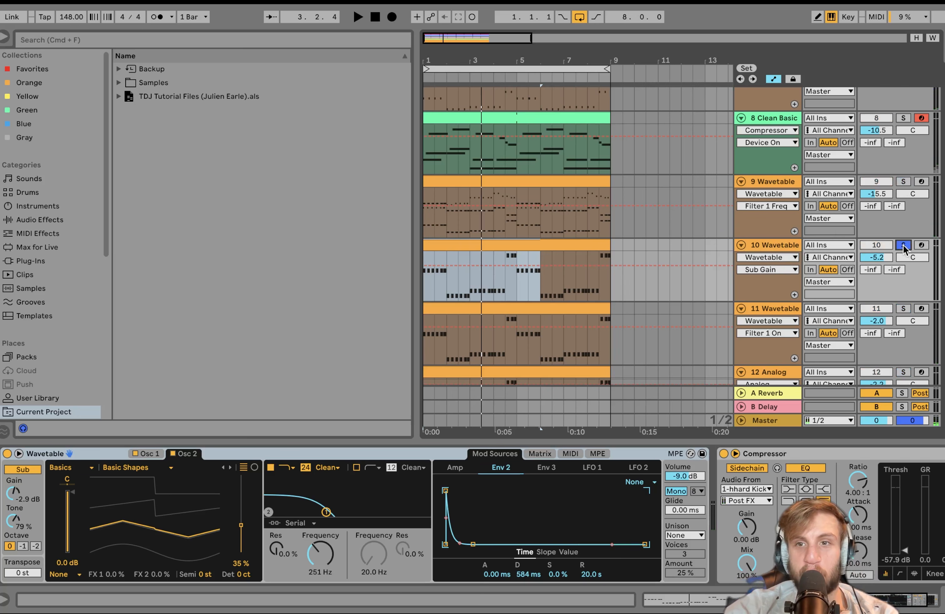
left_click(534, 243)
key("space")
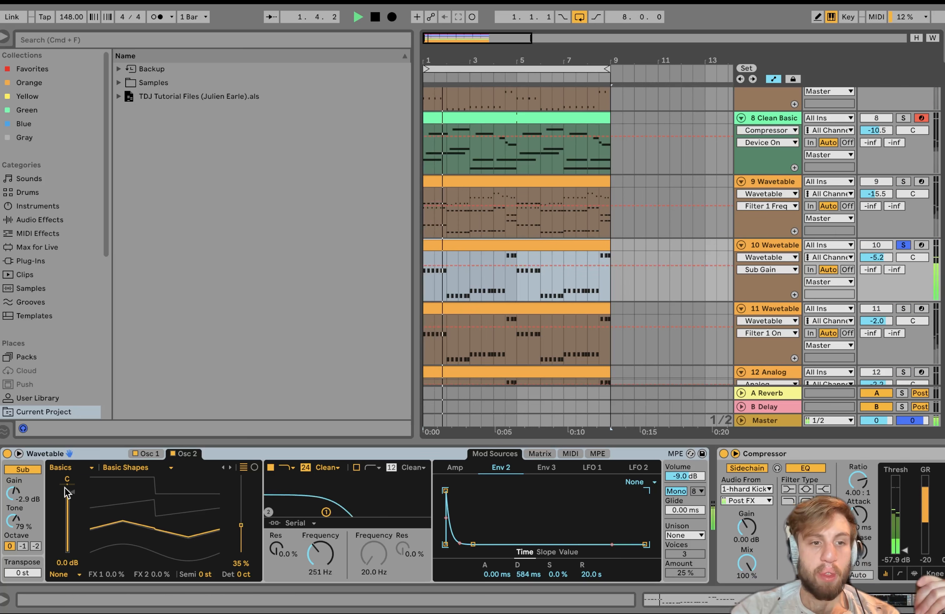
key("space")
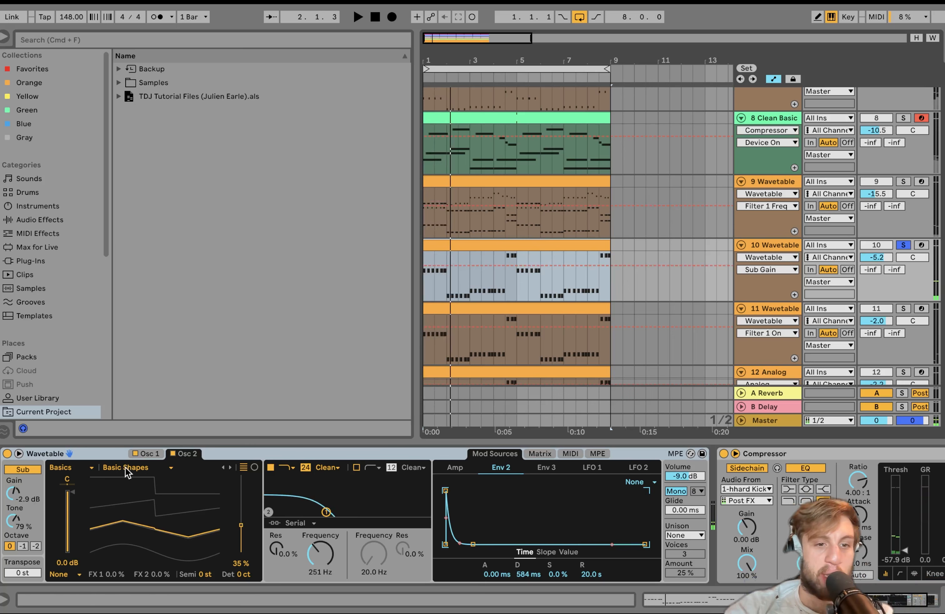
Check the 10 Wavetable synth's Osc 1 and Osc 2 settings and its modulation matrix
left_click(144, 454)
left_click(197, 453)
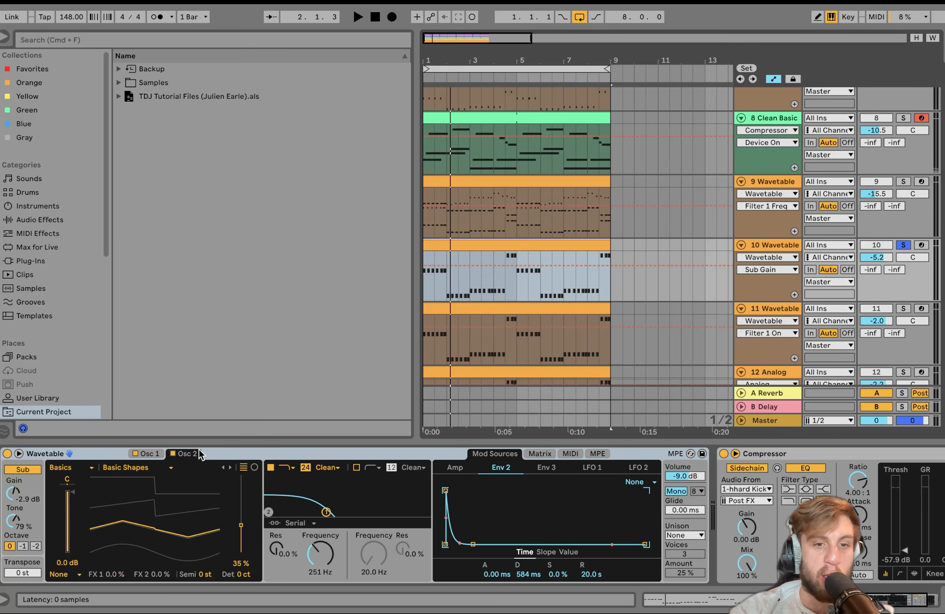
left_click(540, 453)
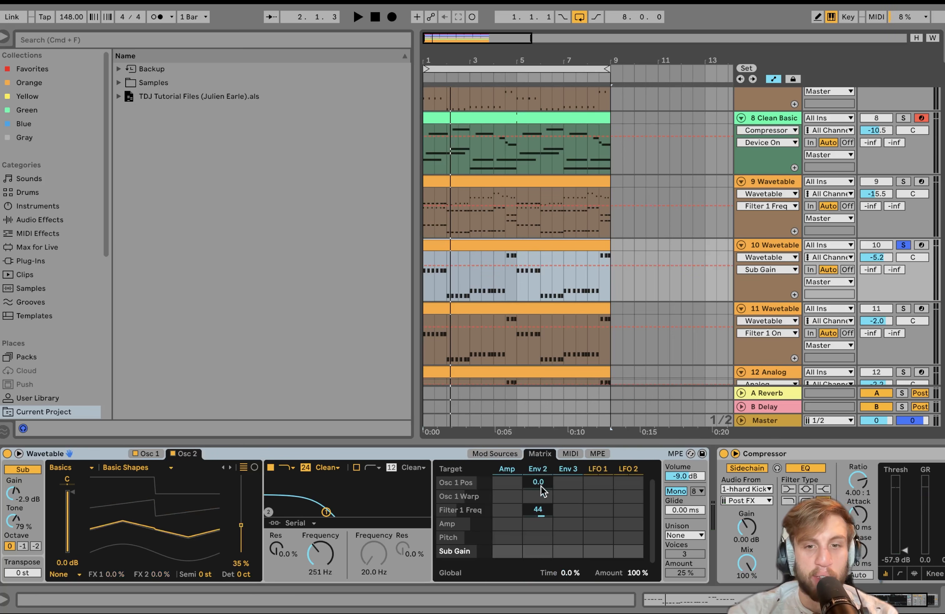
Show the 10 Wavetable synth's Env 2 envelope and check its sidechain Compressor while playing the track
left_click(539, 468)
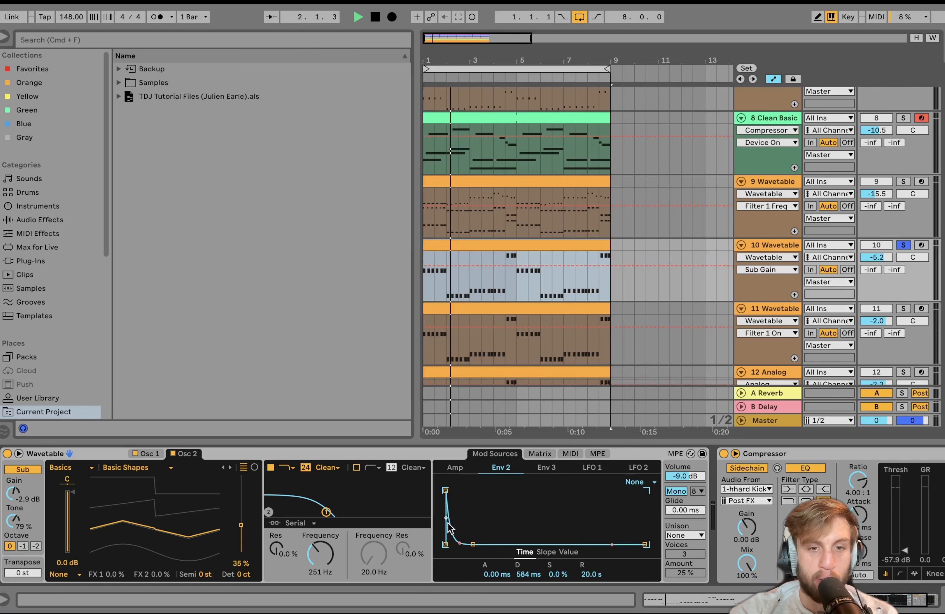
key("space")
key("space")
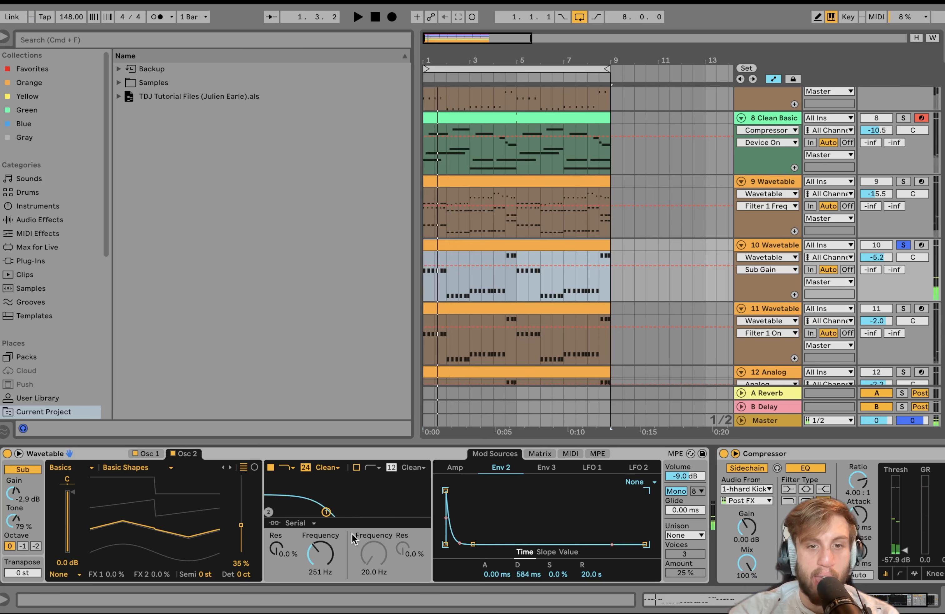
key("space")
scroll(355, 528, "right", 5)
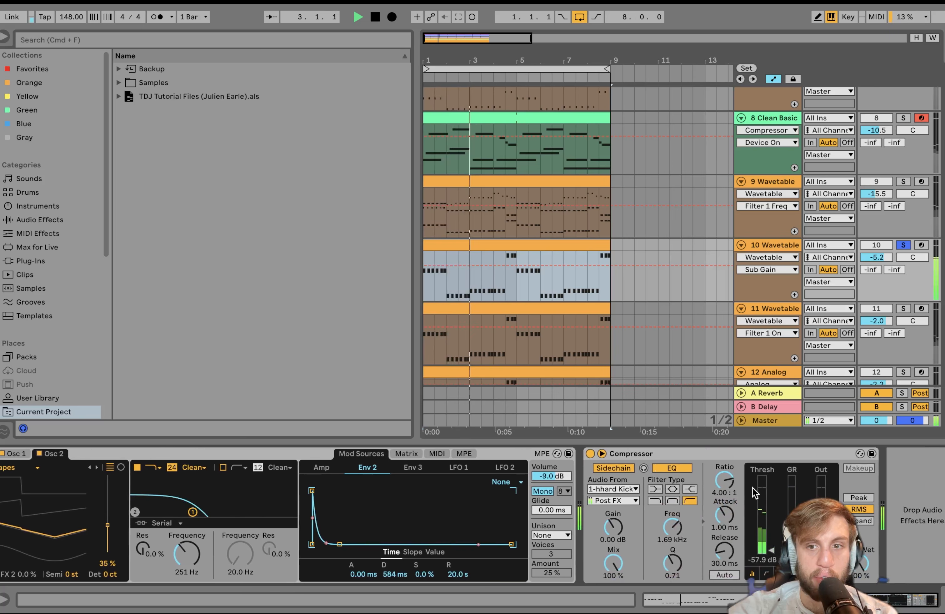
key("space")
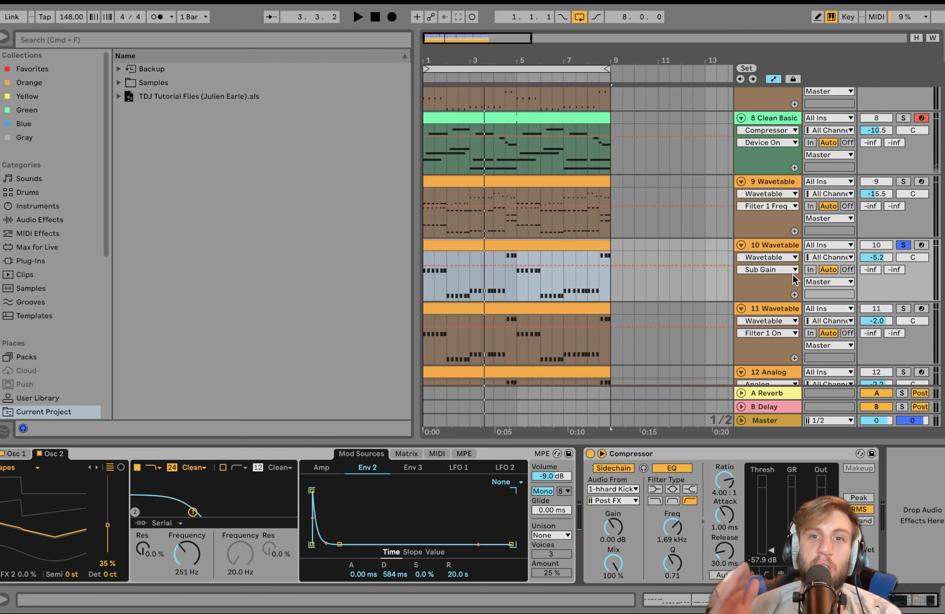
Solo only the 11 Wavetable track, show its devices, and play it briefly
left_click(904, 308)
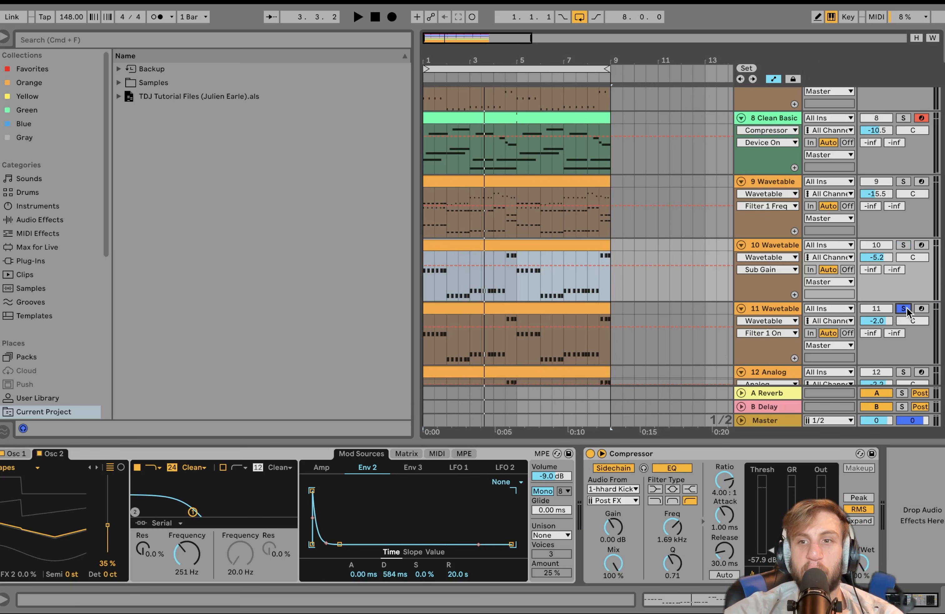
left_click(768, 307)
key("space")
scroll(768, 307, "down", 2)
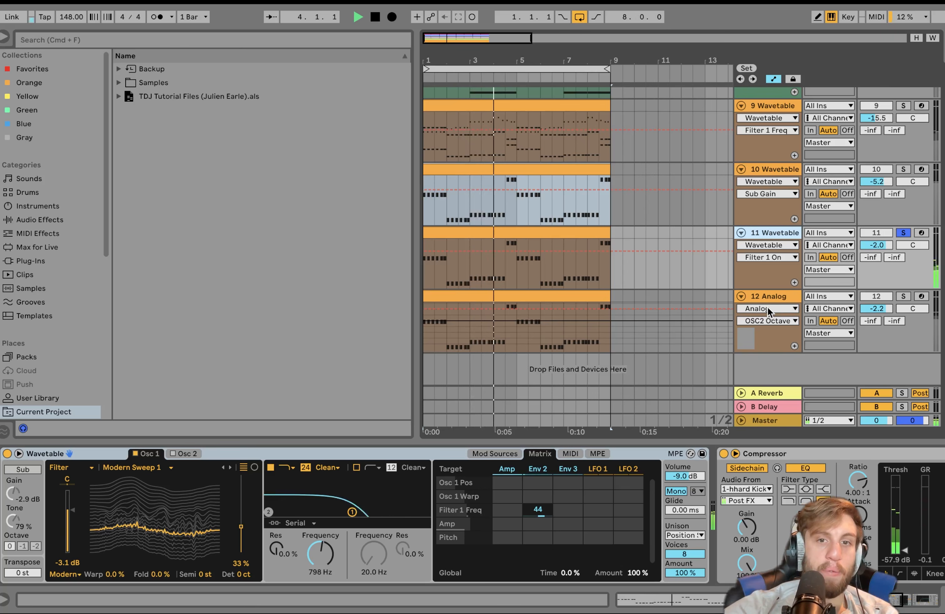
key("space")
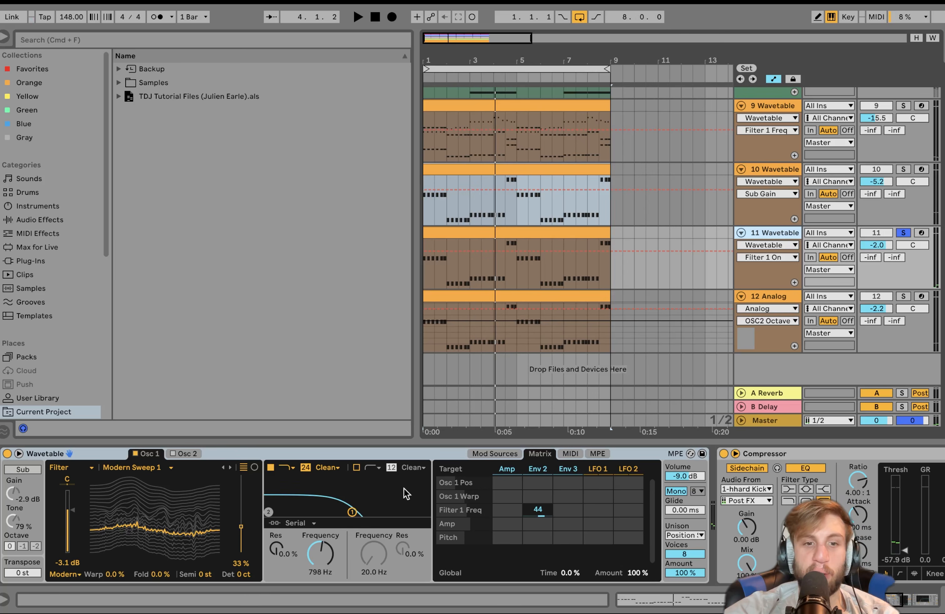
Play 11 Wavetable with Filter 1 off, comparing Unison None with Position Spread, and turn the filter back on
left_click(271, 467)
left_click(679, 534)
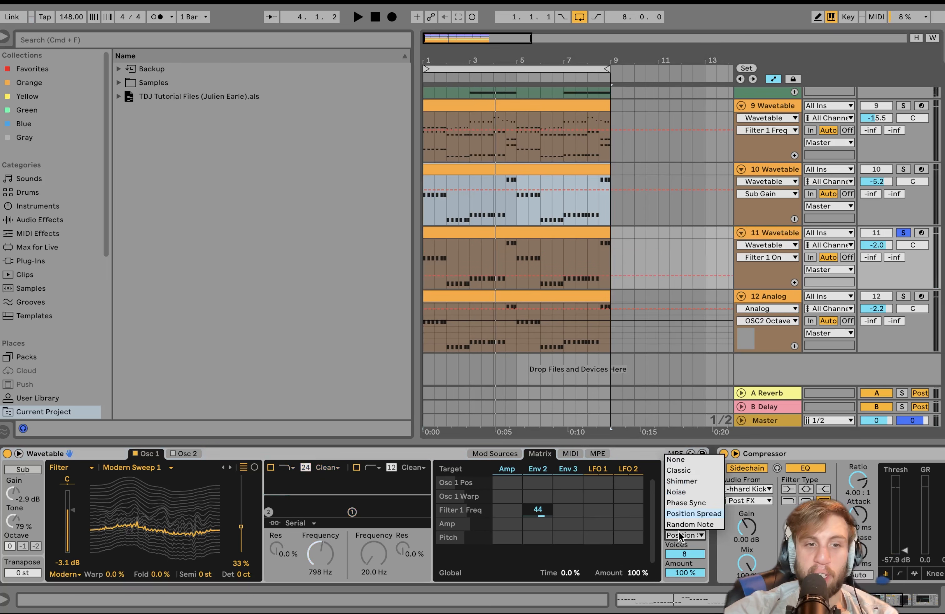
left_click(689, 461)
key("space")
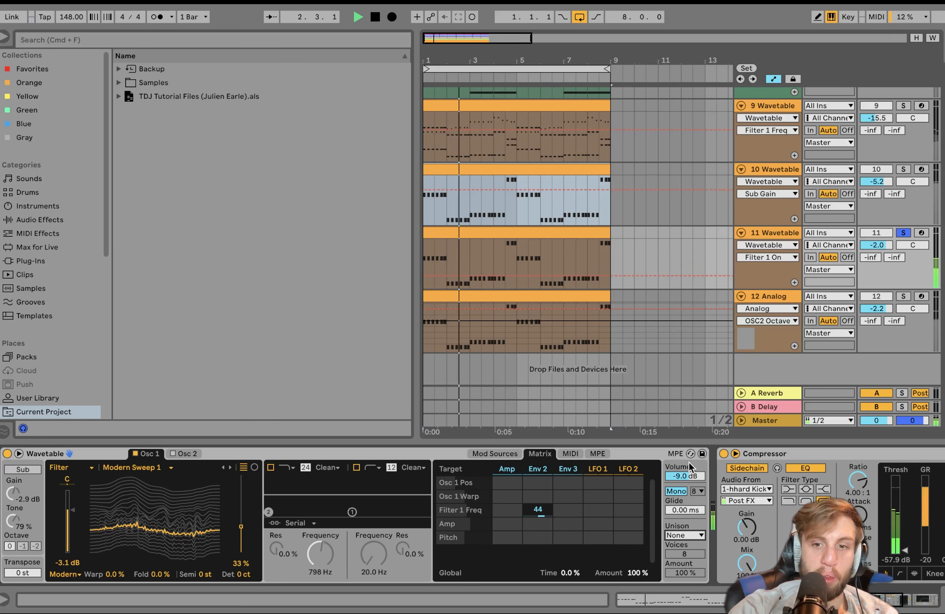
left_click(687, 534)
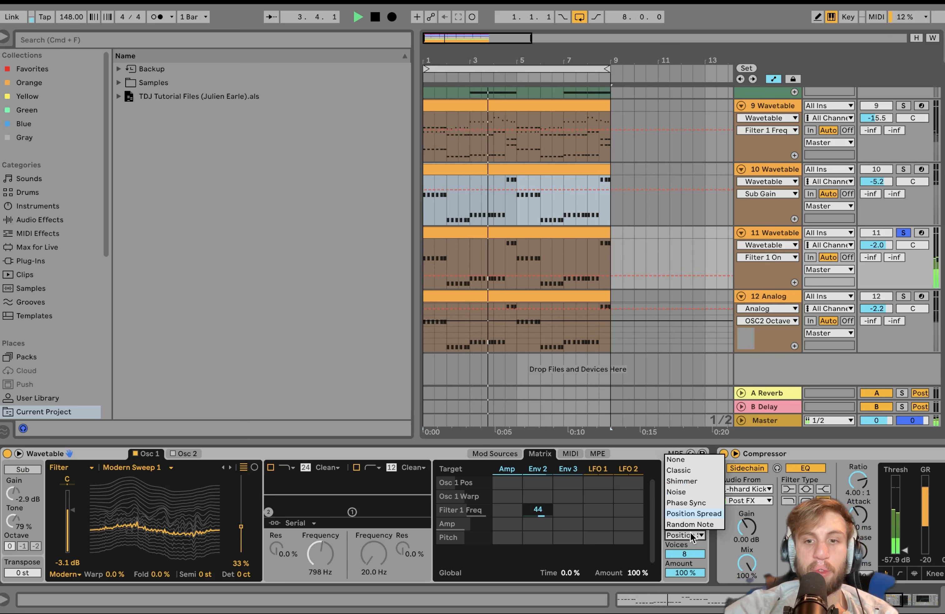
left_click(690, 533)
key("space")
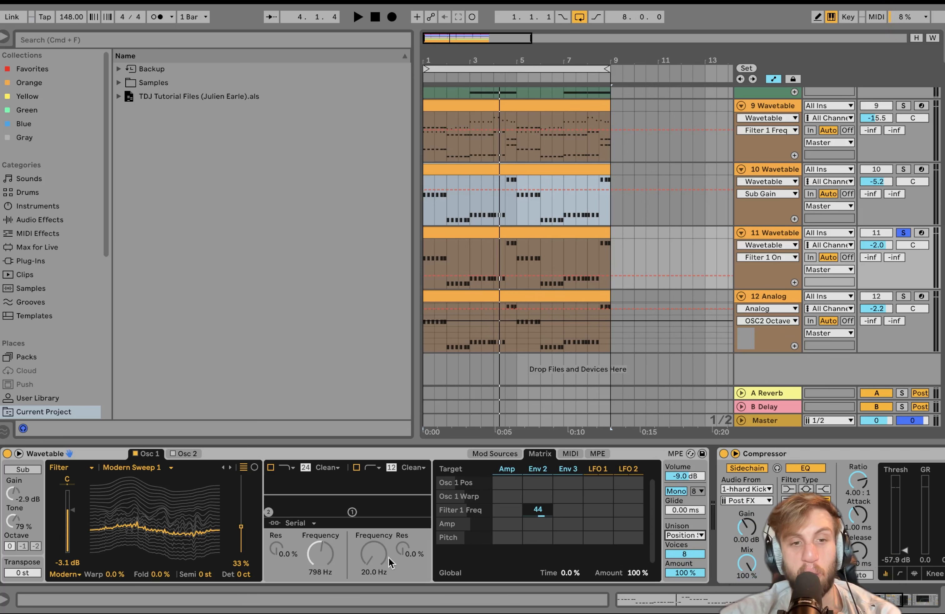
left_click(270, 467)
Check the 11 Wavetable synth's Env 2 and its effects while playing it soloed together with 10 Wavetable
left_click(539, 469)
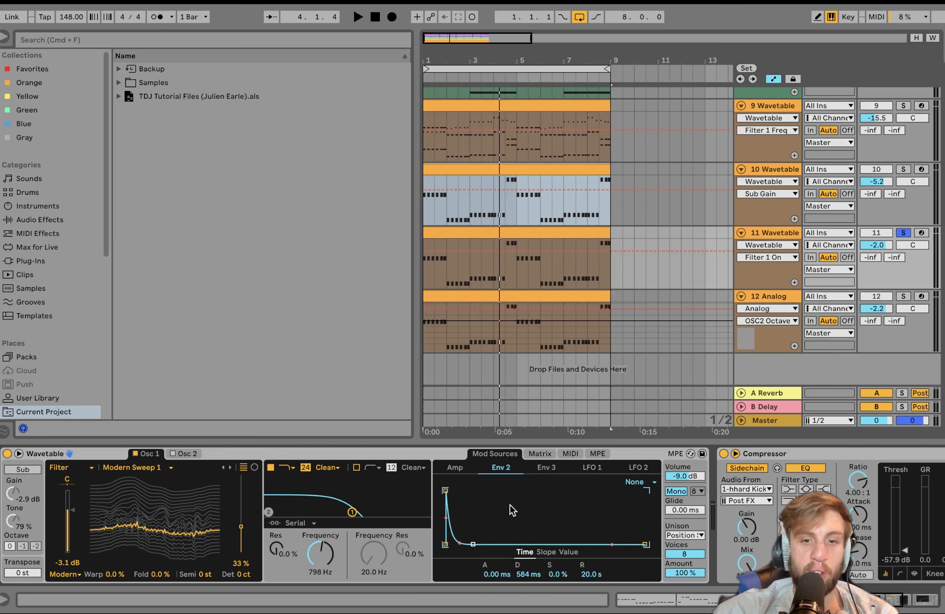
key("space")
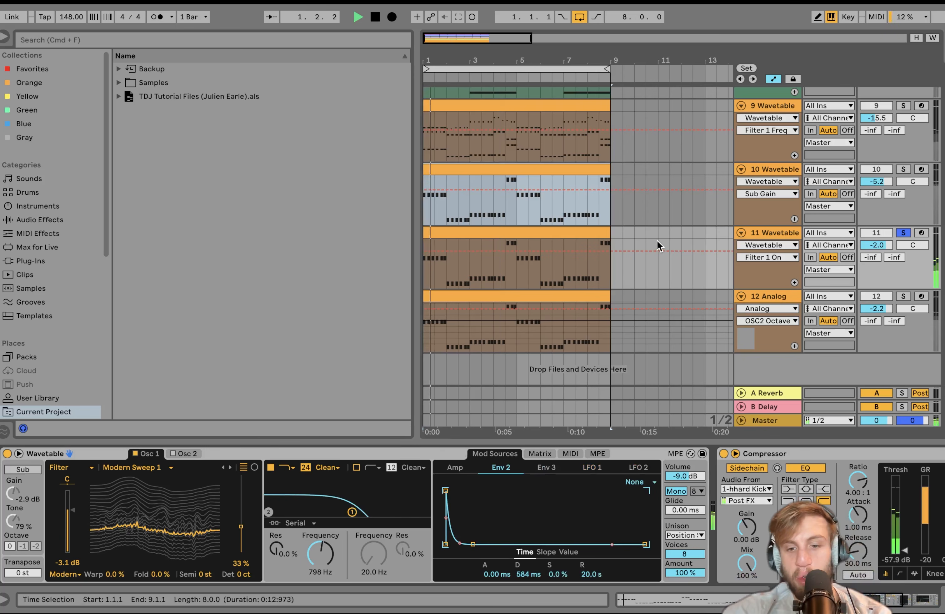
left_click(903, 169)
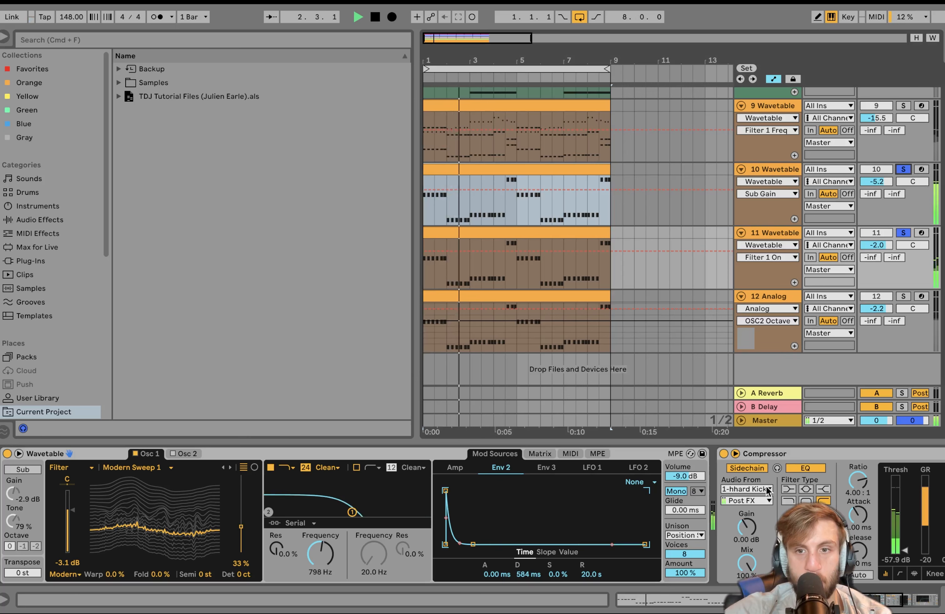
scroll(381, 558, "right", 5)
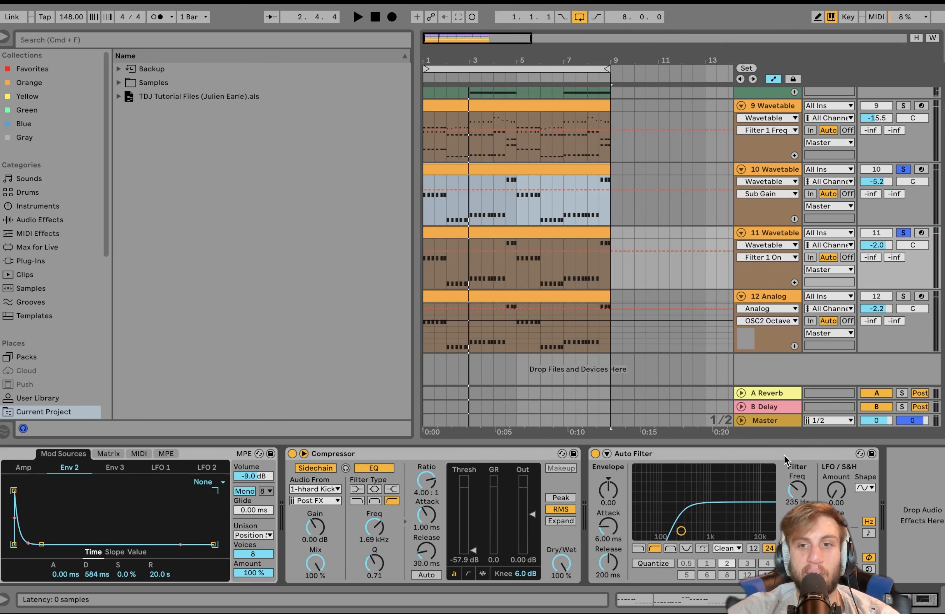
key("space")
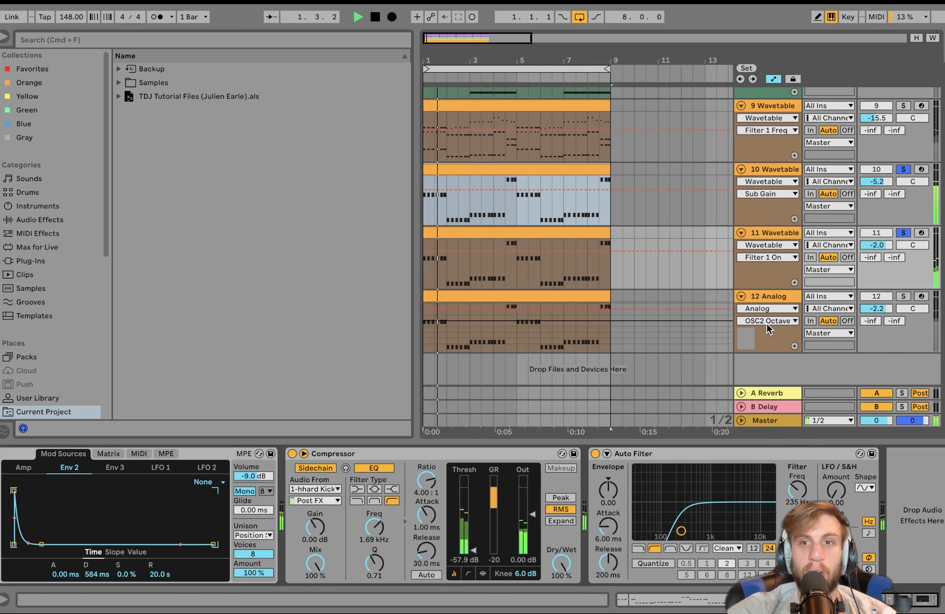
key("space")
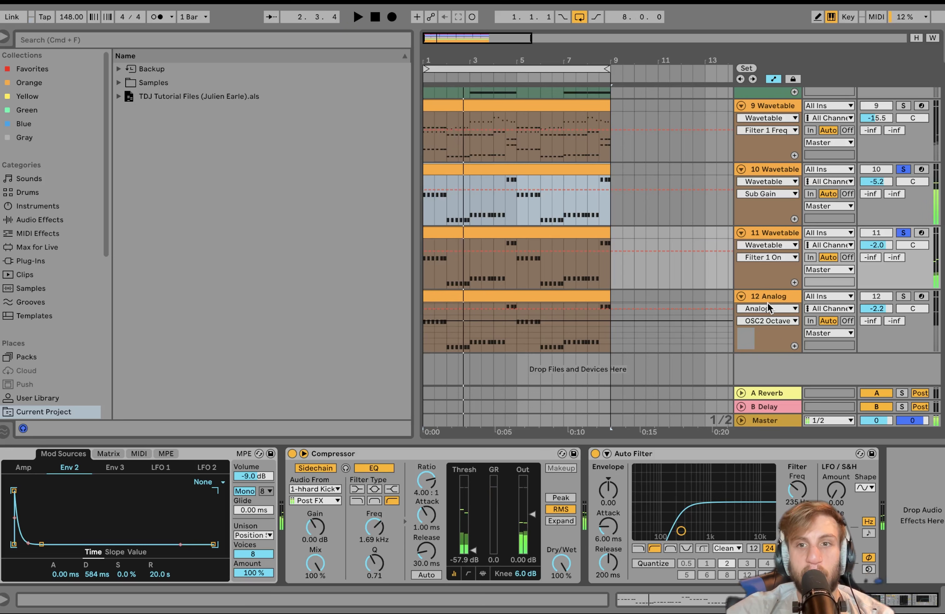
Solo only the 12 Analog track, show its devices, and play it briefly
left_click(901, 297)
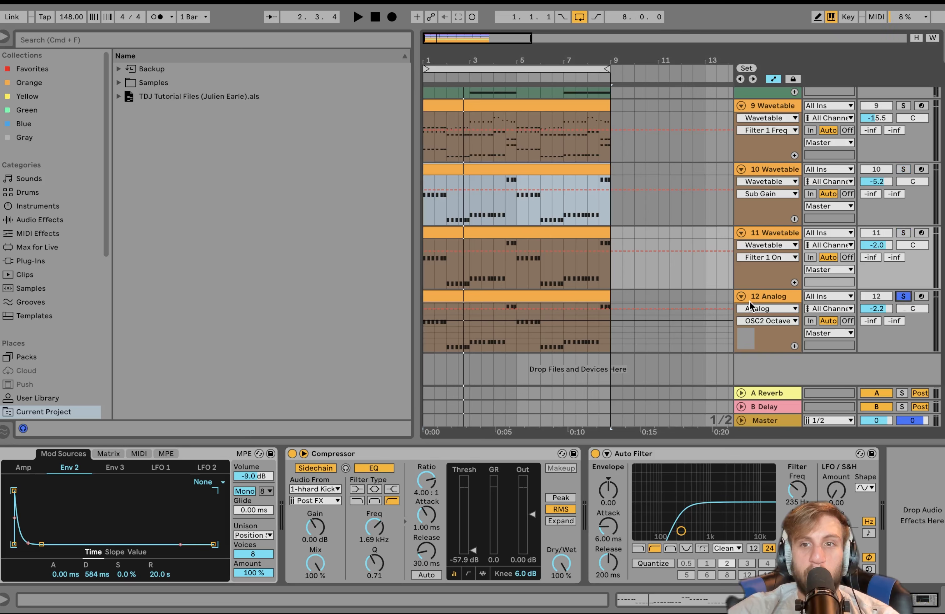
left_click(751, 296)
key("space")
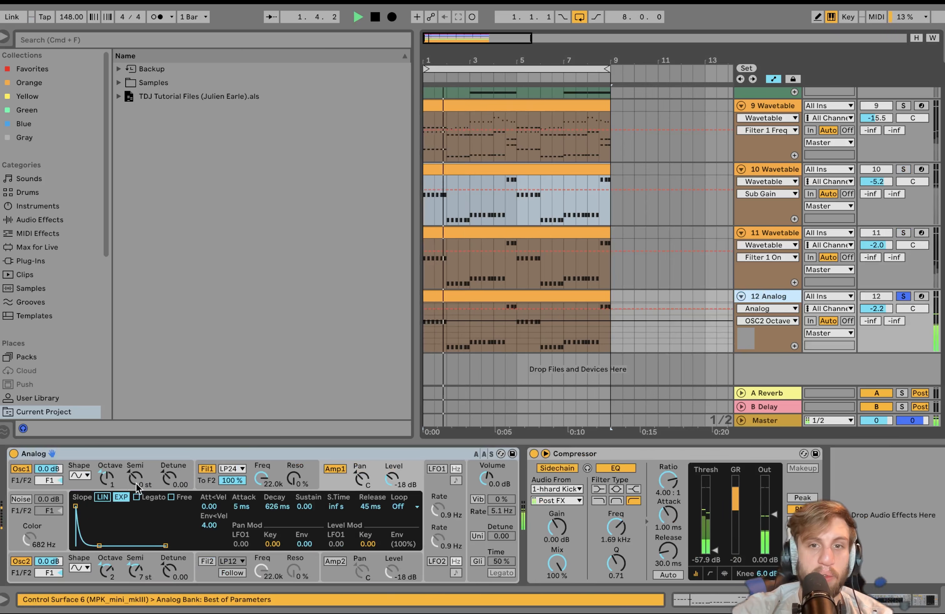
key("space")
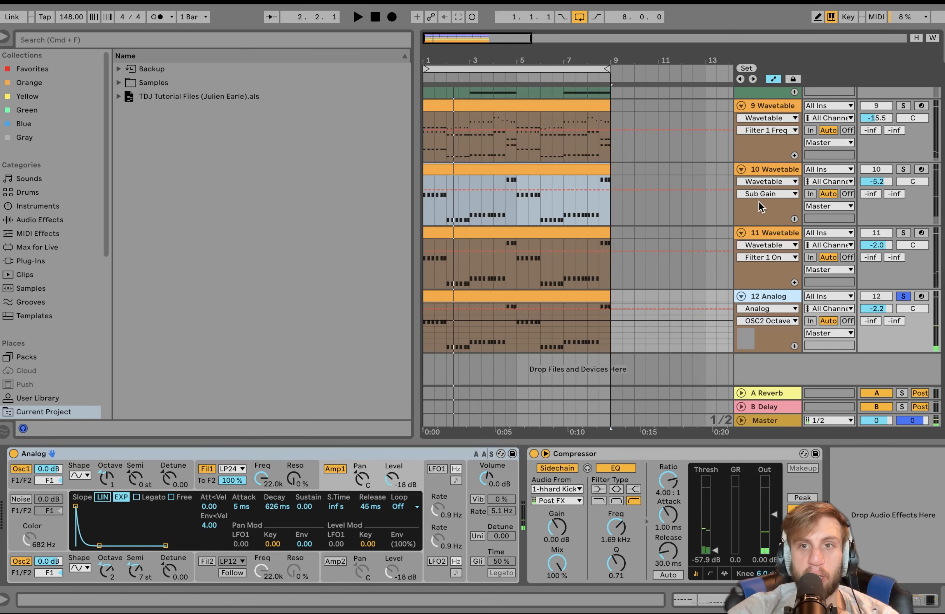
Solo tracks 10 Wavetable to 12 Analog together, play them, and bring up the Analog synth during playback
left_click(768, 169, "shift")
left_click(904, 170)
key("space")
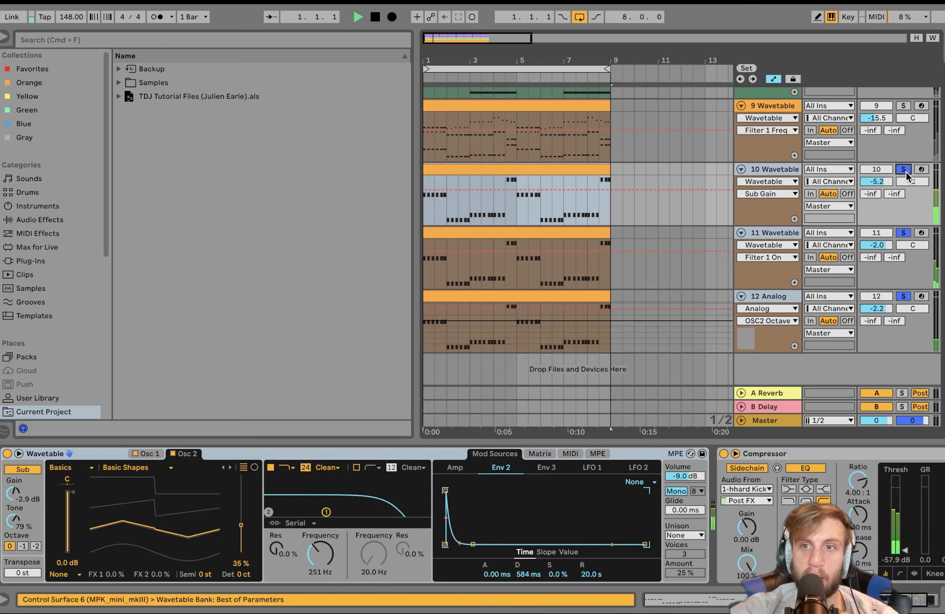
left_click(788, 296)
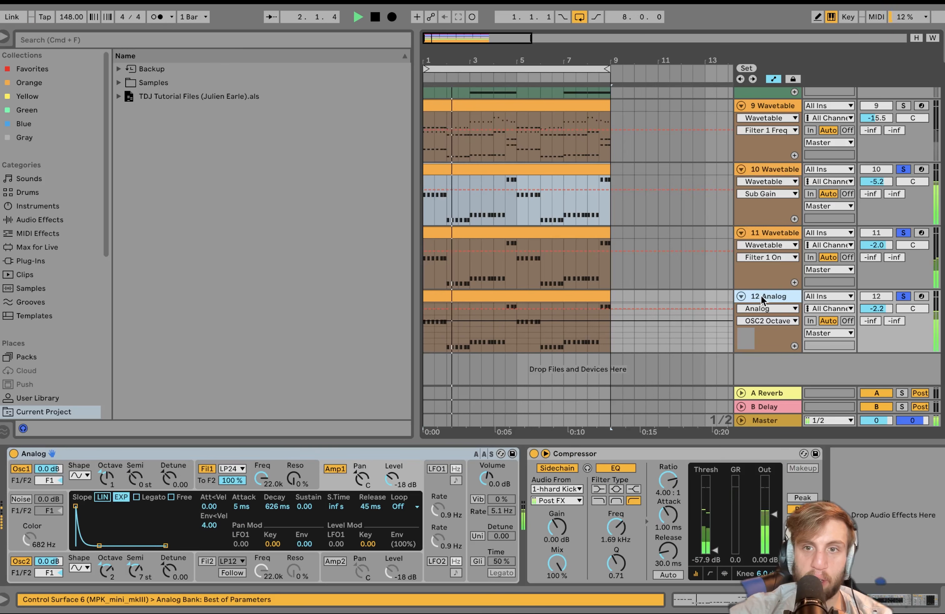
key("space")
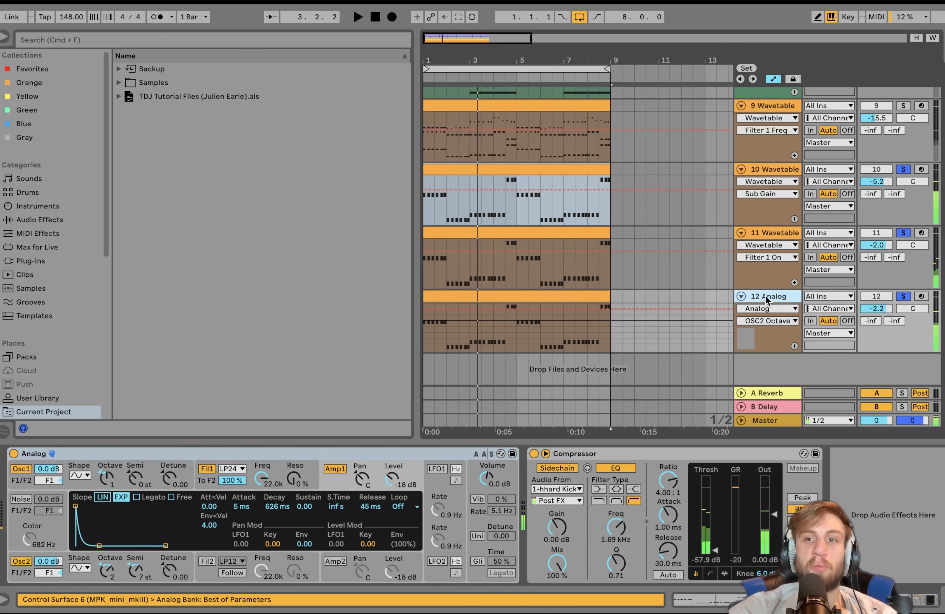
Solo only 12 Analog and check its Osc2 and Osc1 pitch settings and Amp1 envelope while playing it
left_click(903, 297)
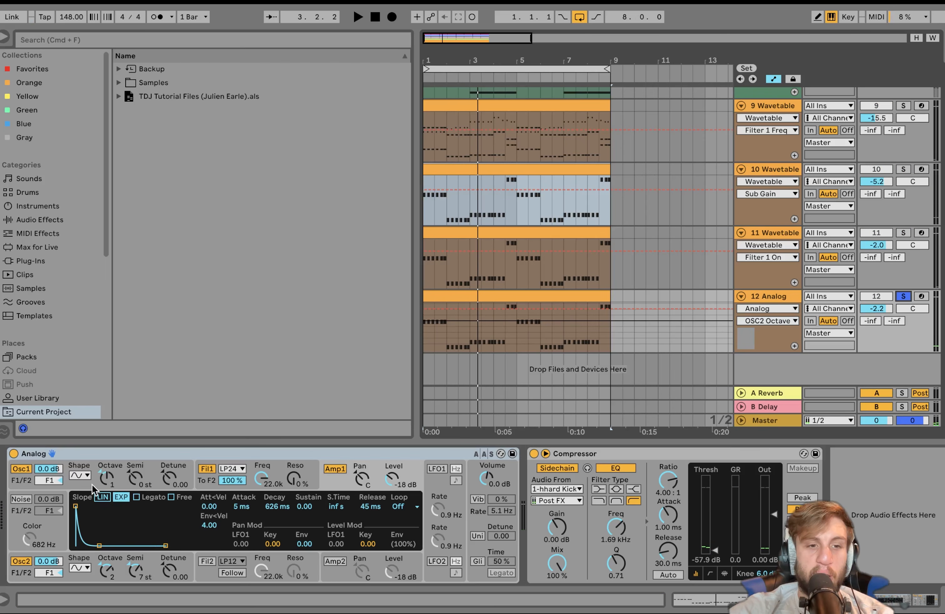
left_click(112, 565)
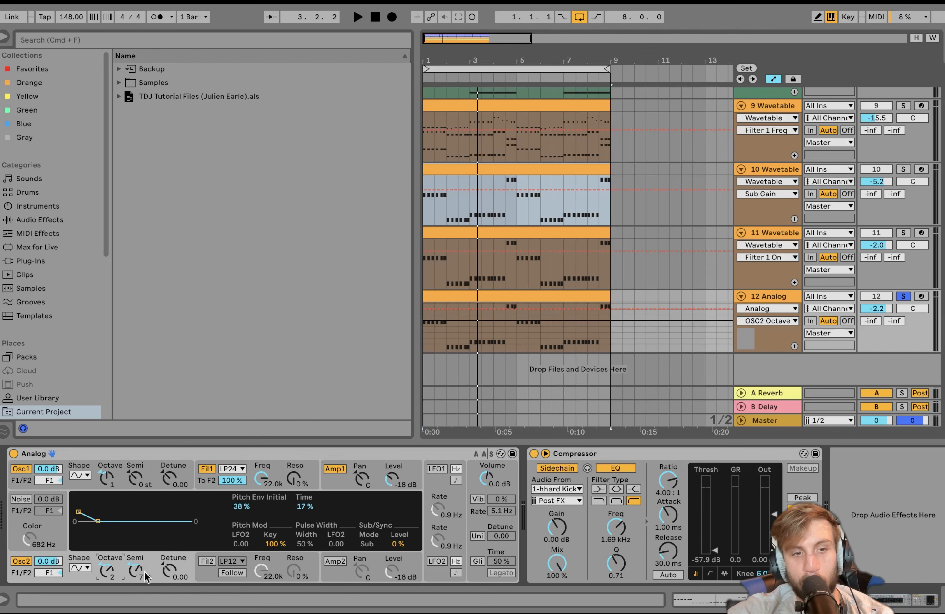
key("space")
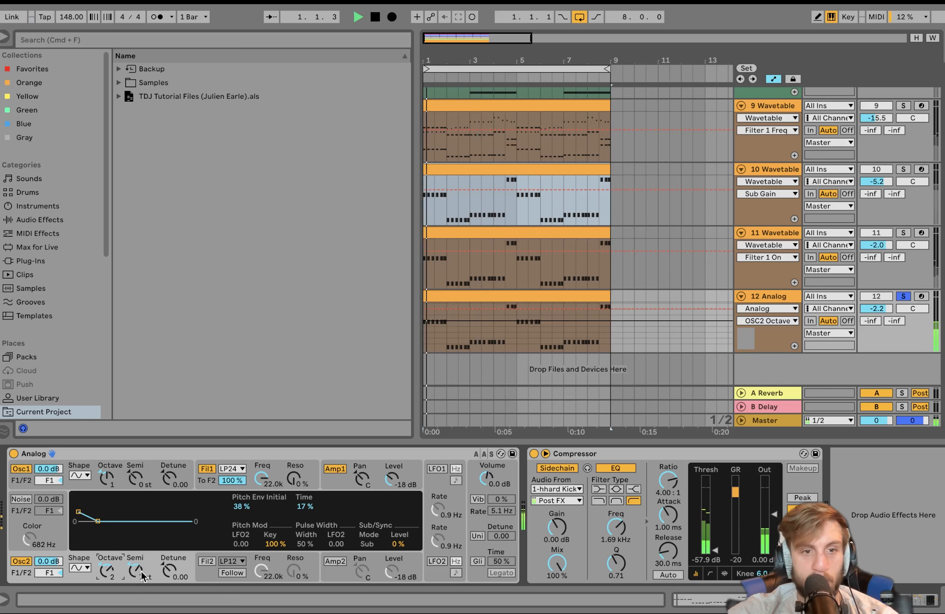
left_click(124, 475)
key("space")
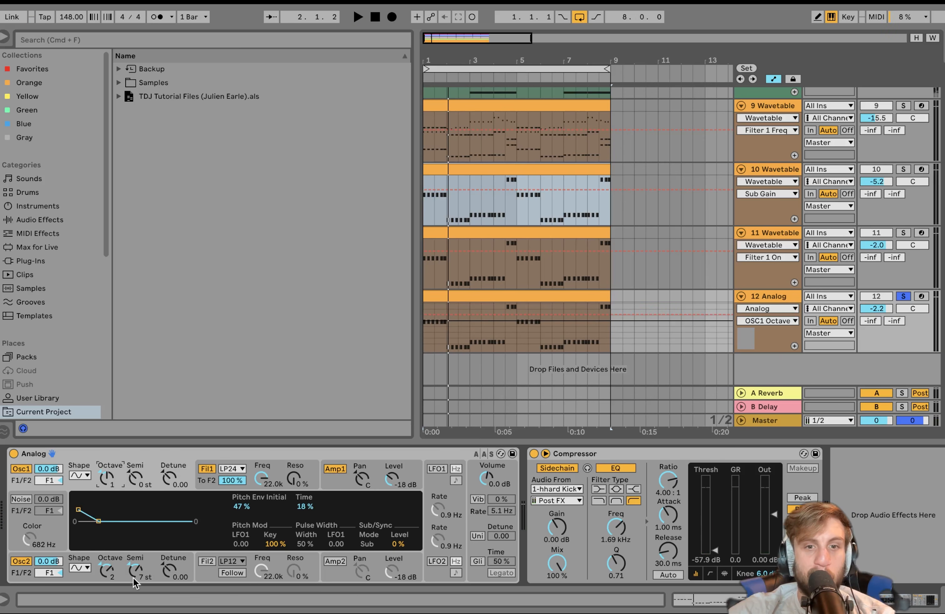
key("space")
left_click(330, 487)
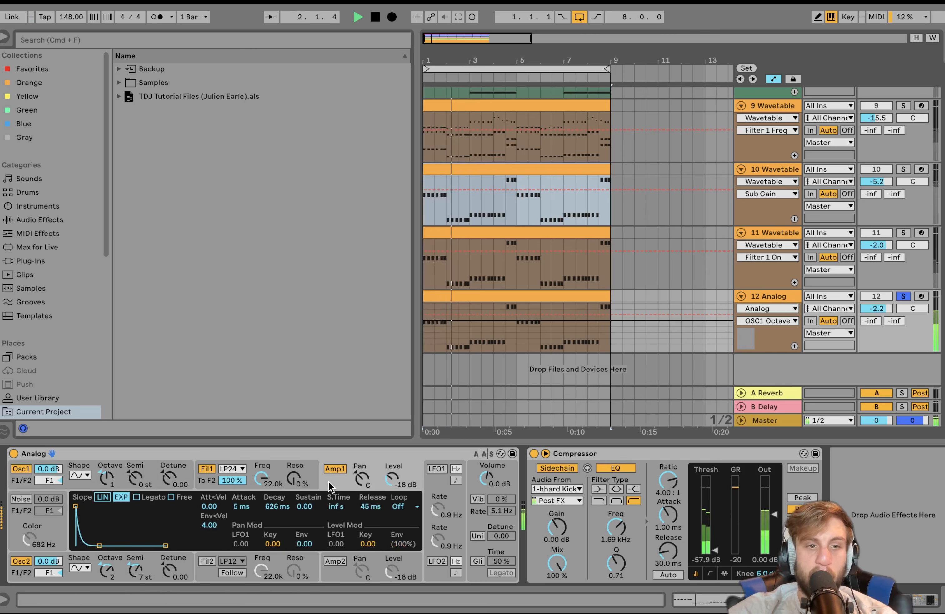
key("space")
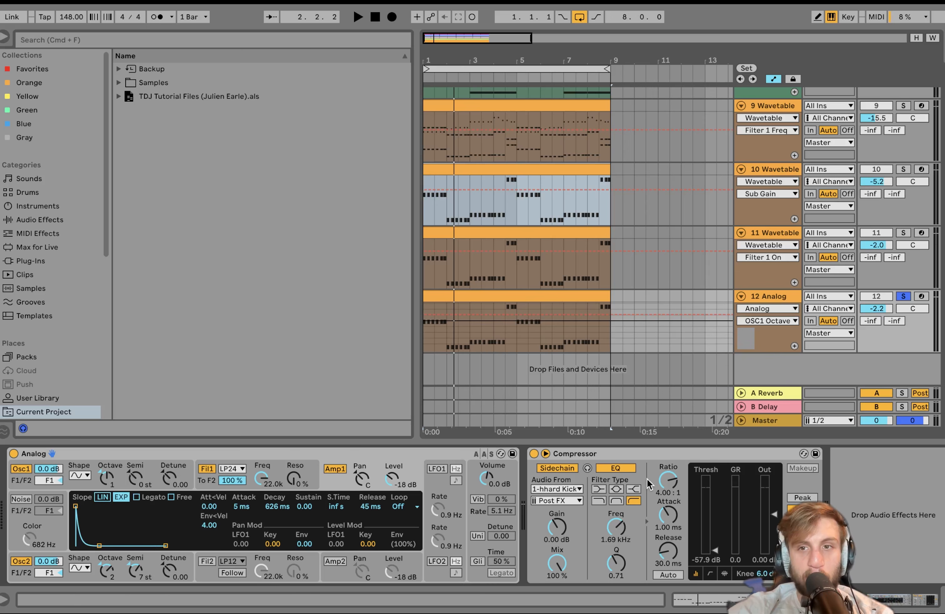
Play the 10 Wavetable, 11 Wavetable and 12 Analog tracks soloed as a group again, and clear their solos
left_click(774, 172, "shift")
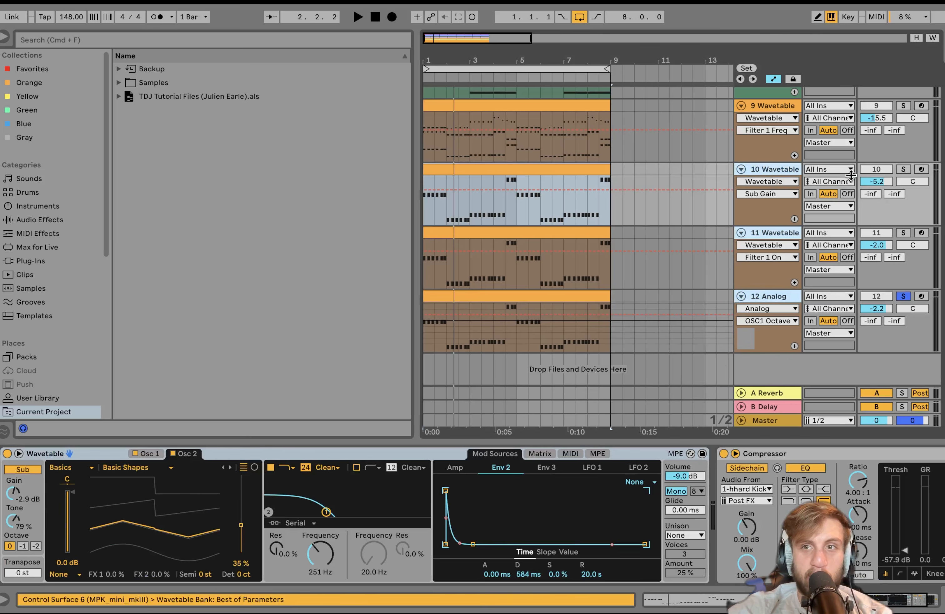
left_click(904, 170)
key("space")
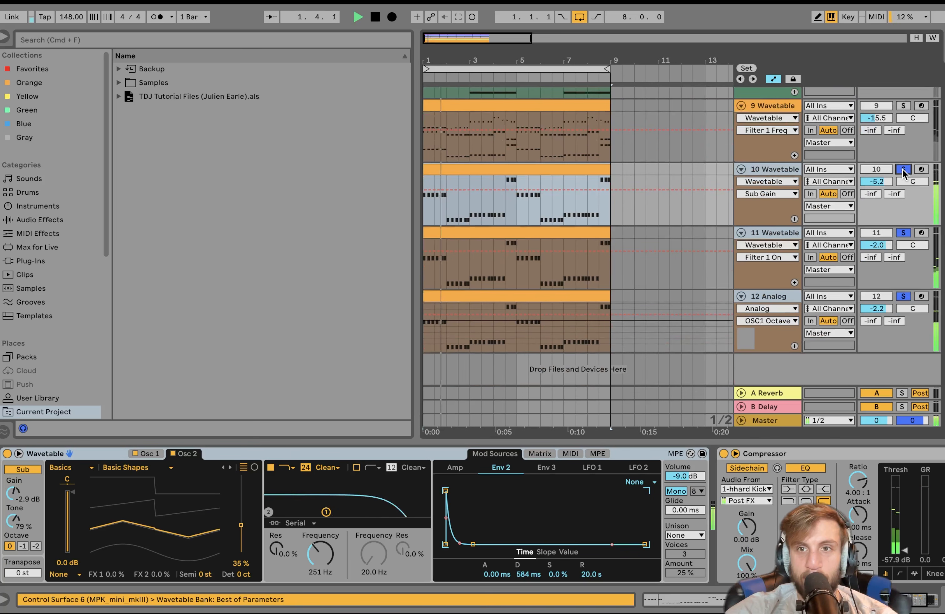
key("space")
left_click(903, 297)
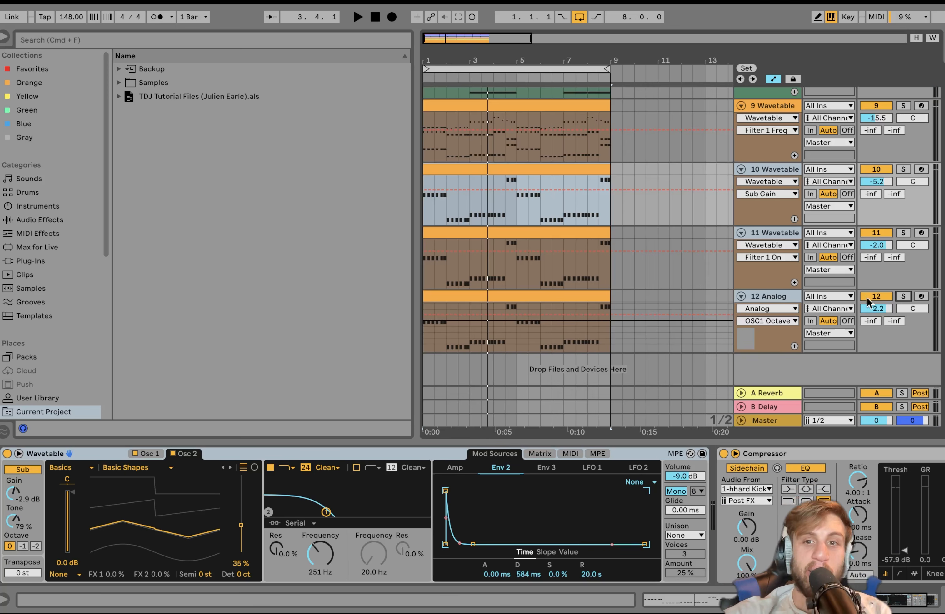
Look over the whole arrangement, bringing up the devices of the 12 Analog, crunchy breakbeat and hhard Kick tracks
left_click(779, 300)
scroll(779, 301, "up", 5)
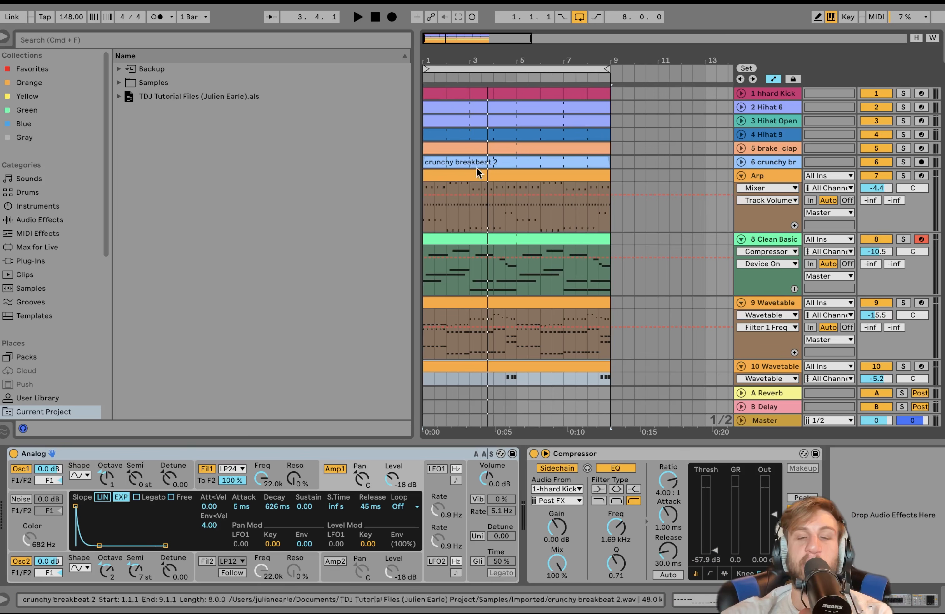
scroll(462, 154, "down", 5)
scroll(477, 149, "up", 5)
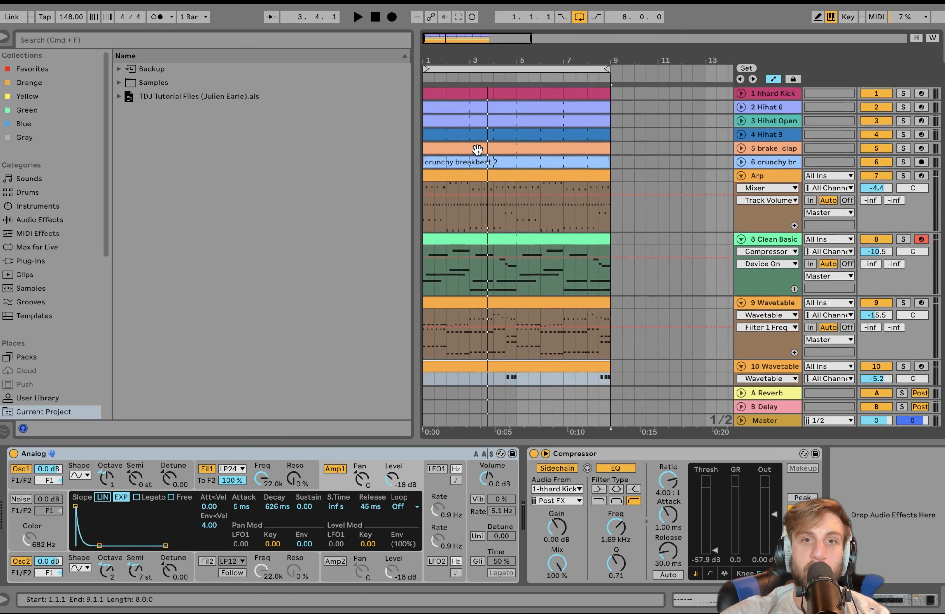
left_click(471, 163)
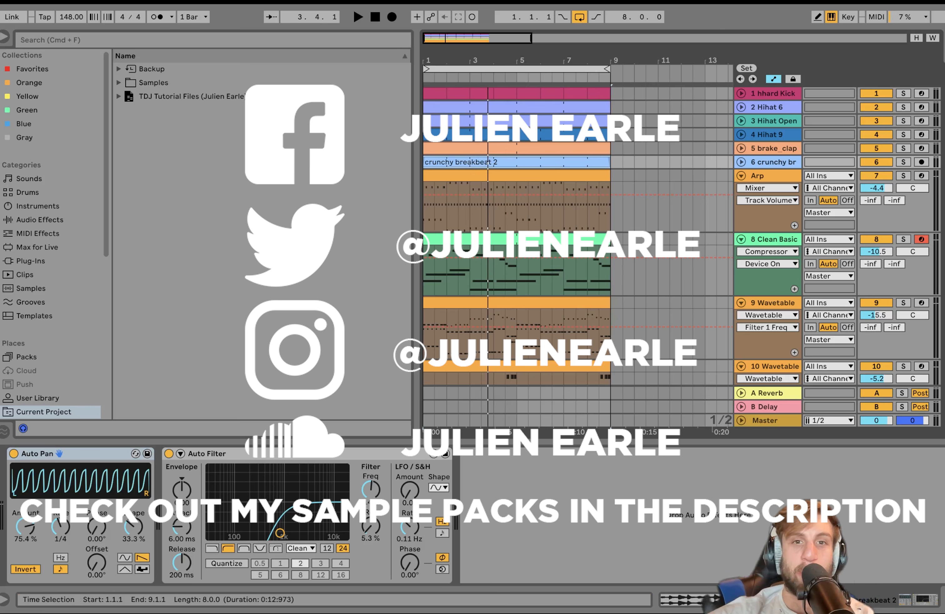
scroll(472, 163, "down", 10)
scroll(528, 156, "up", 10)
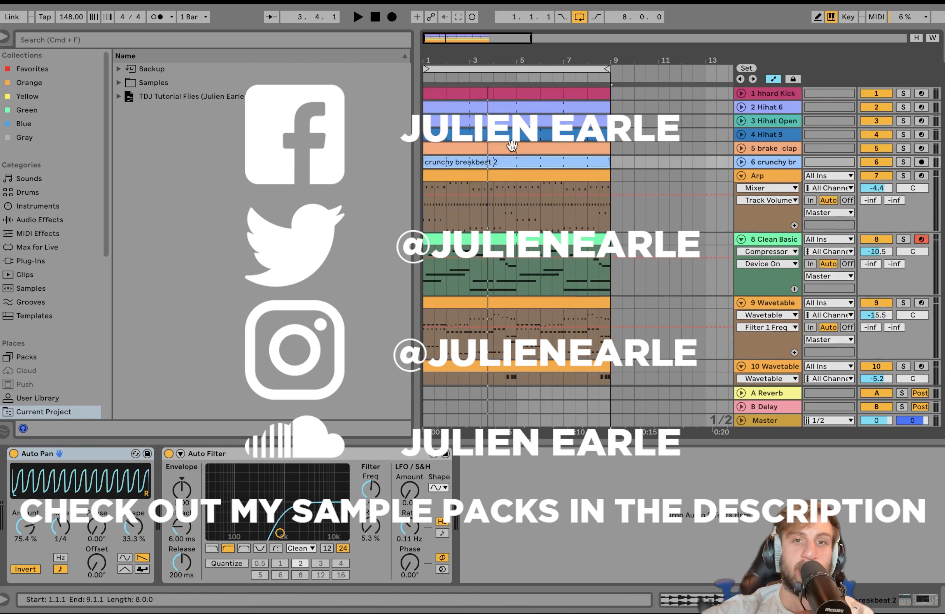
left_click(434, 90)
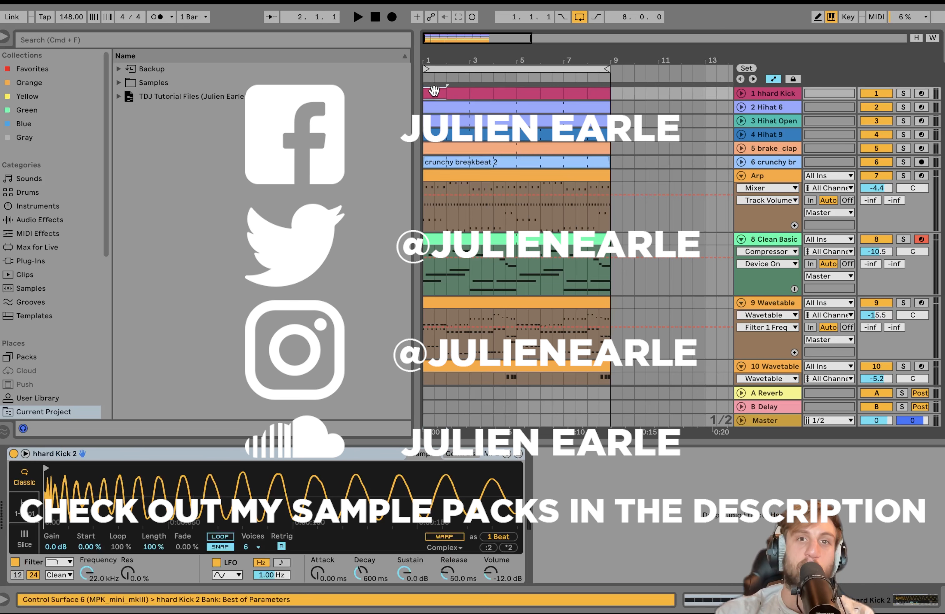